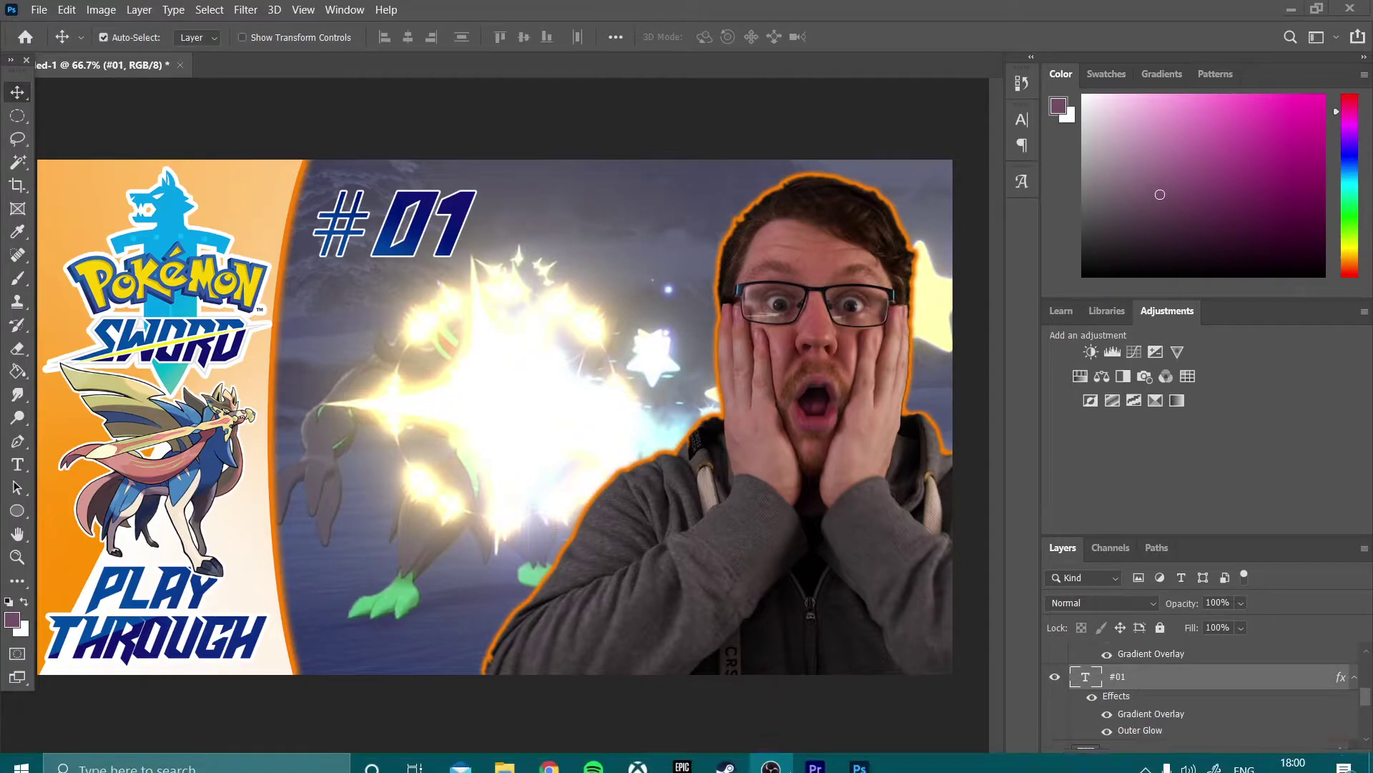
# Switch to Premiere Pro, park the playhead at 00:03:20:34 on the gameplay clip's explosion frame, and export that frame
pyautogui.click(815, 753)
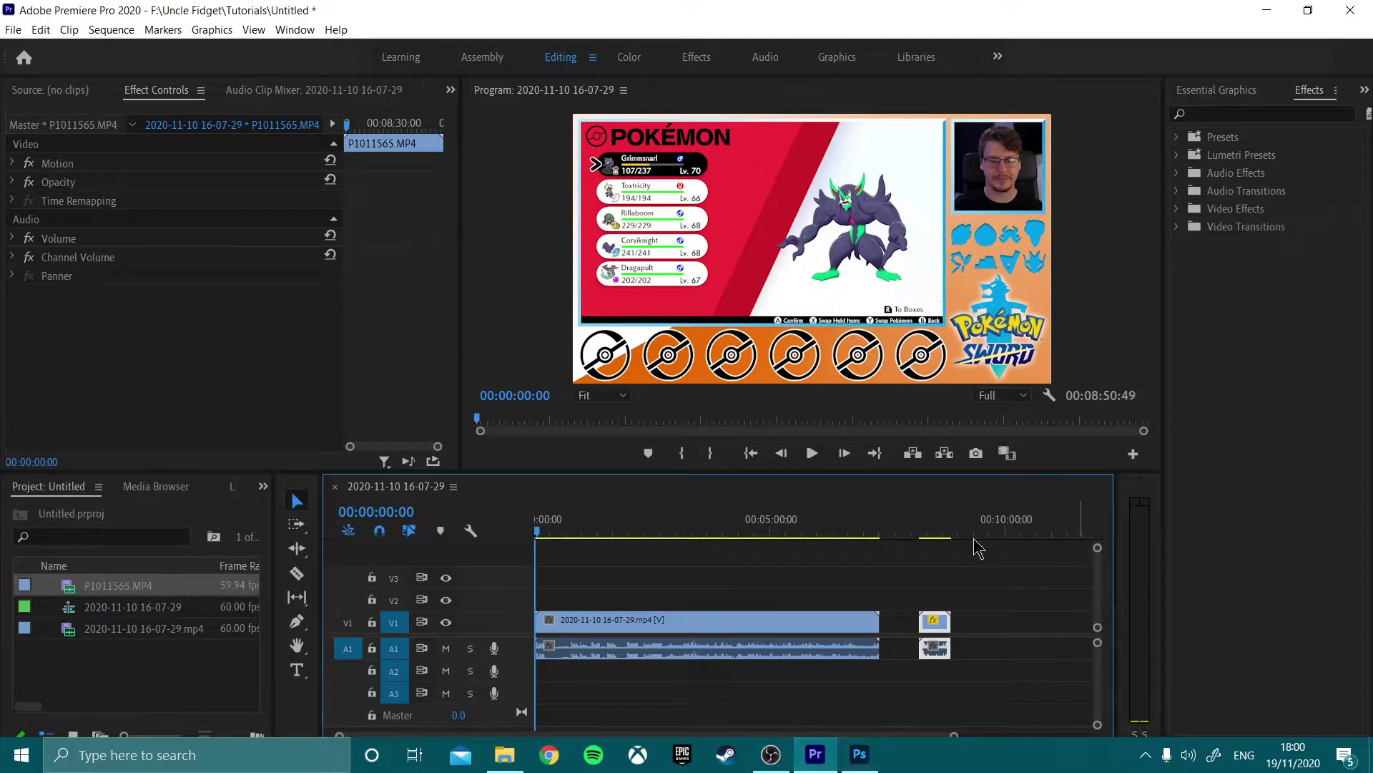
pyautogui.moveTo(544, 533); pyautogui.dragTo(695, 540)
pyautogui.press('Left')
pyautogui.press('Left')
pyautogui.press('Left')
pyautogui.press('Left')
pyautogui.press('Left')
pyautogui.press('Left')
pyautogui.press('Left')
pyautogui.press('Left')
pyautogui.press('Left')
pyautogui.press('Left')
pyautogui.press('Left')
pyautogui.press('Left')
pyautogui.press('Left')
pyautogui.press('Left')
pyautogui.press('Left')
pyautogui.press('Left')
pyautogui.press('Left')
pyautogui.press('Left')
pyautogui.press('Left')
pyautogui.press('Left')
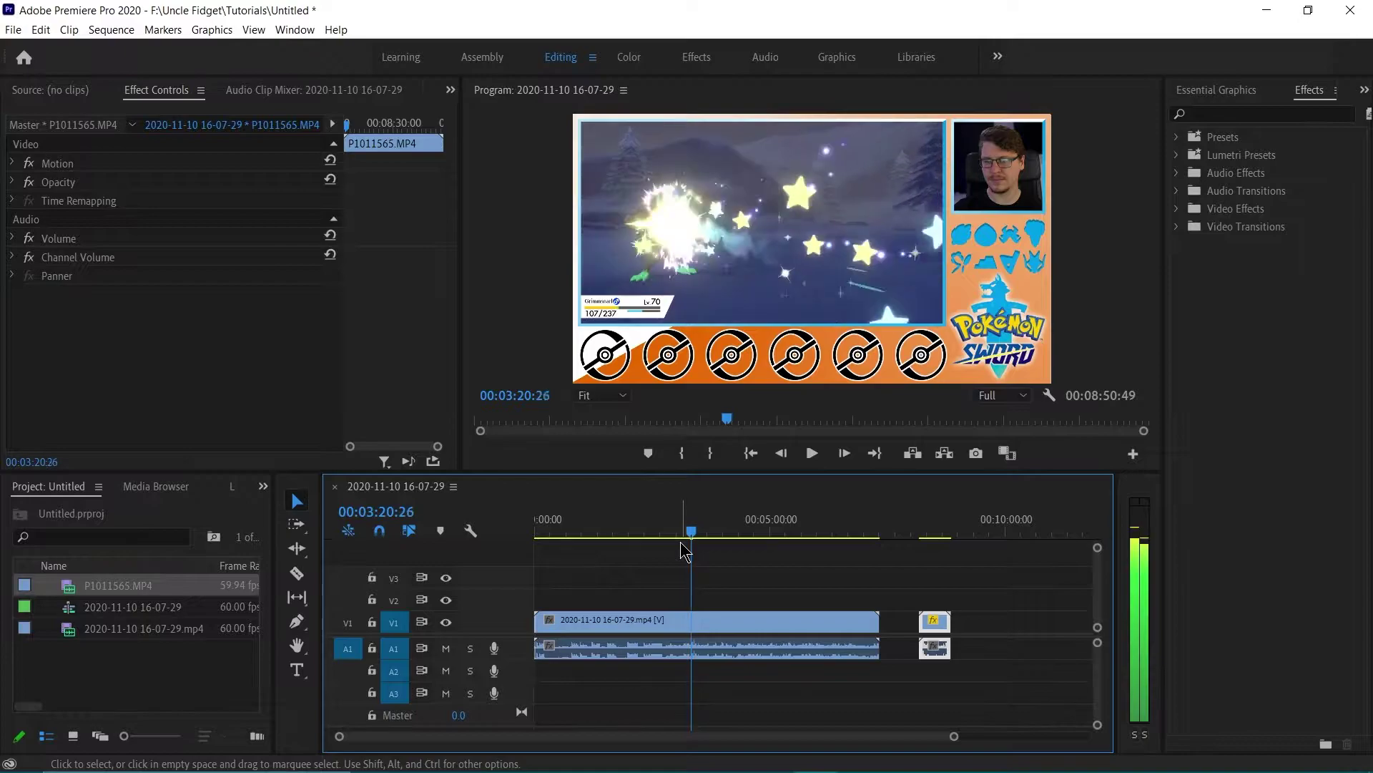
pyautogui.press('Right')
pyautogui.press('Right')
pyautogui.press('Right')
pyautogui.press('Right')
pyautogui.press('Right')
pyautogui.press('Right')
pyautogui.press('Right')
pyautogui.press('Right')
pyautogui.press('Right')
pyautogui.press('Right')
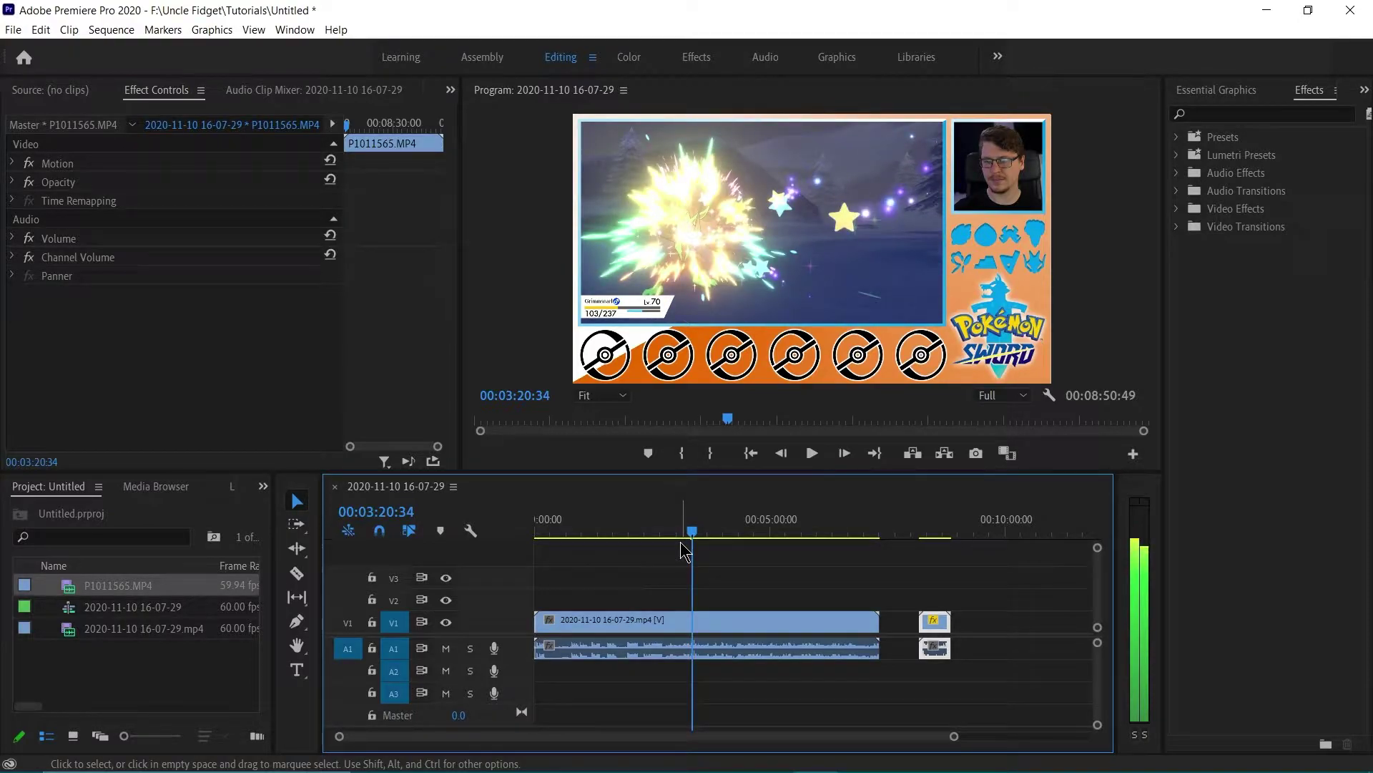
pyautogui.click(987, 452)
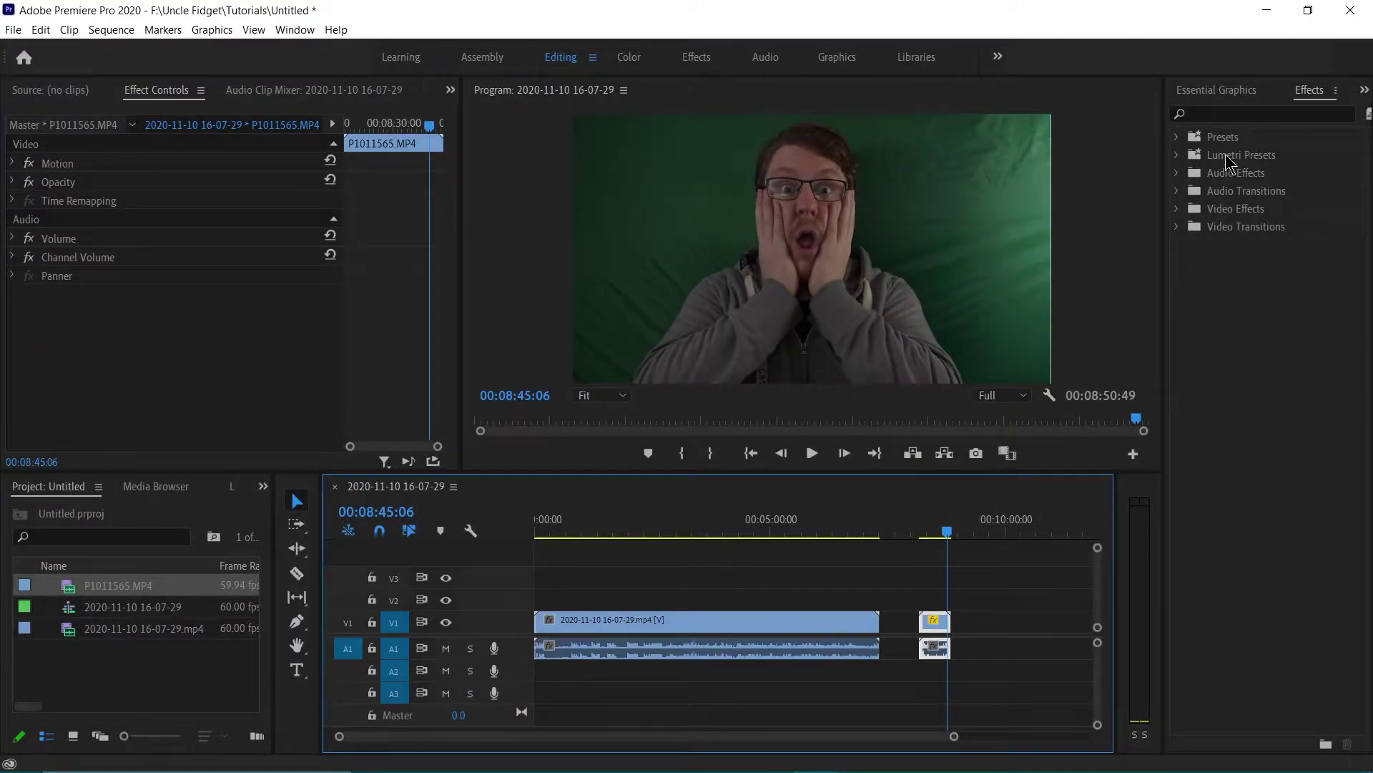
# Search the effects for COLOR and apply Lumetri Color to the green-screen clip P1011565.MP4
pyautogui.click(1218, 115)
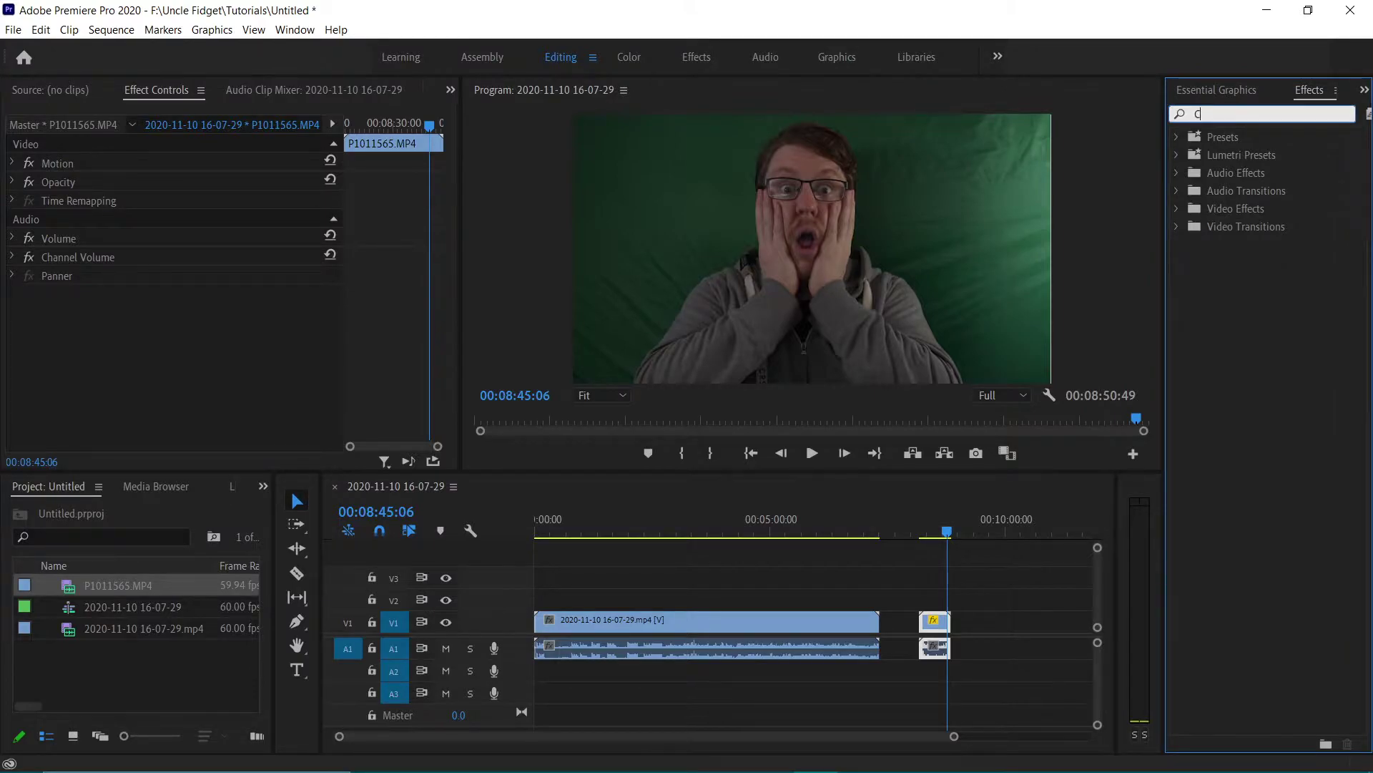
pyautogui.write('COLOR')
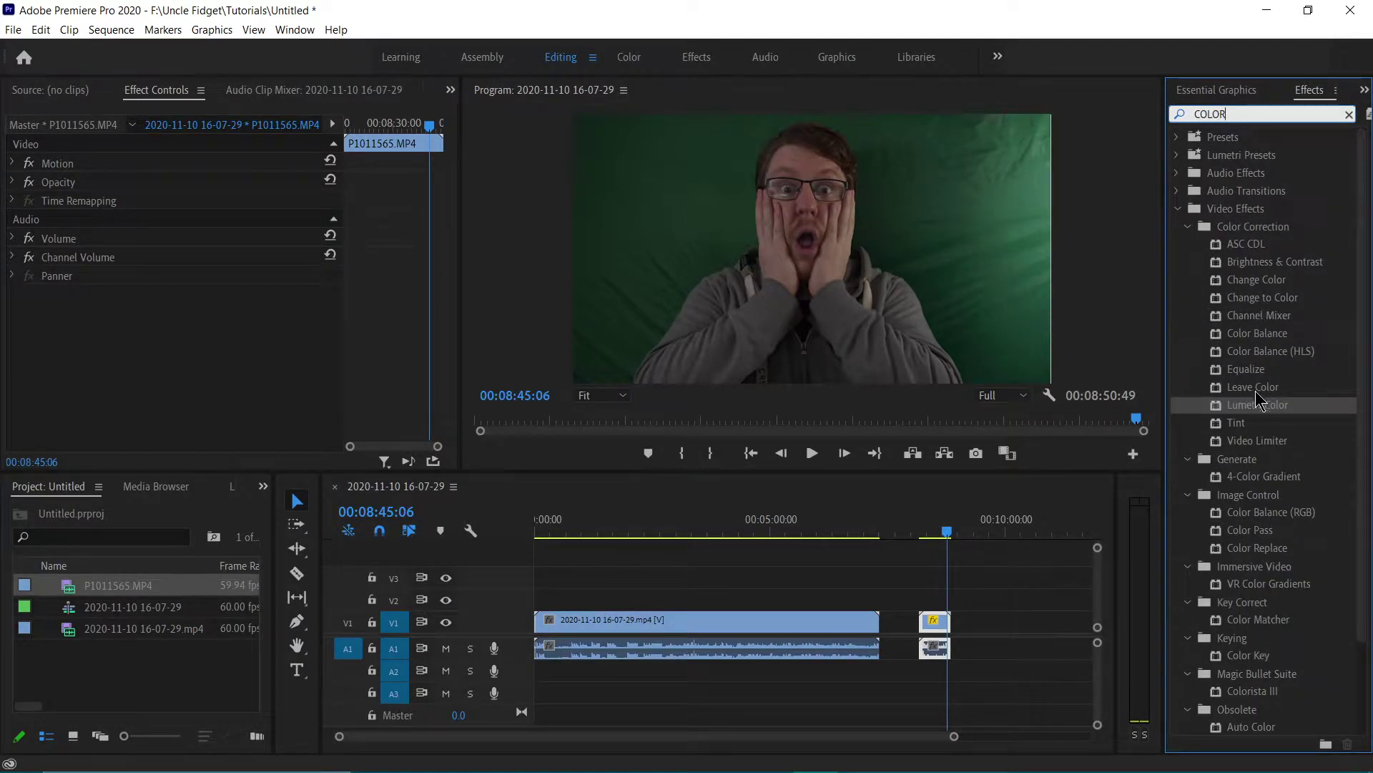
pyautogui.moveTo(1257, 411); pyautogui.dragTo(147, 389)
# Set the clip's basic correction to temperature 3, tint -5, exposure 1.4, contrast 40 and highlights -26
pyautogui.scroll(-1, 122, 386)
pyautogui.click(33, 234)
pyautogui.scroll(-2, 172, 267)
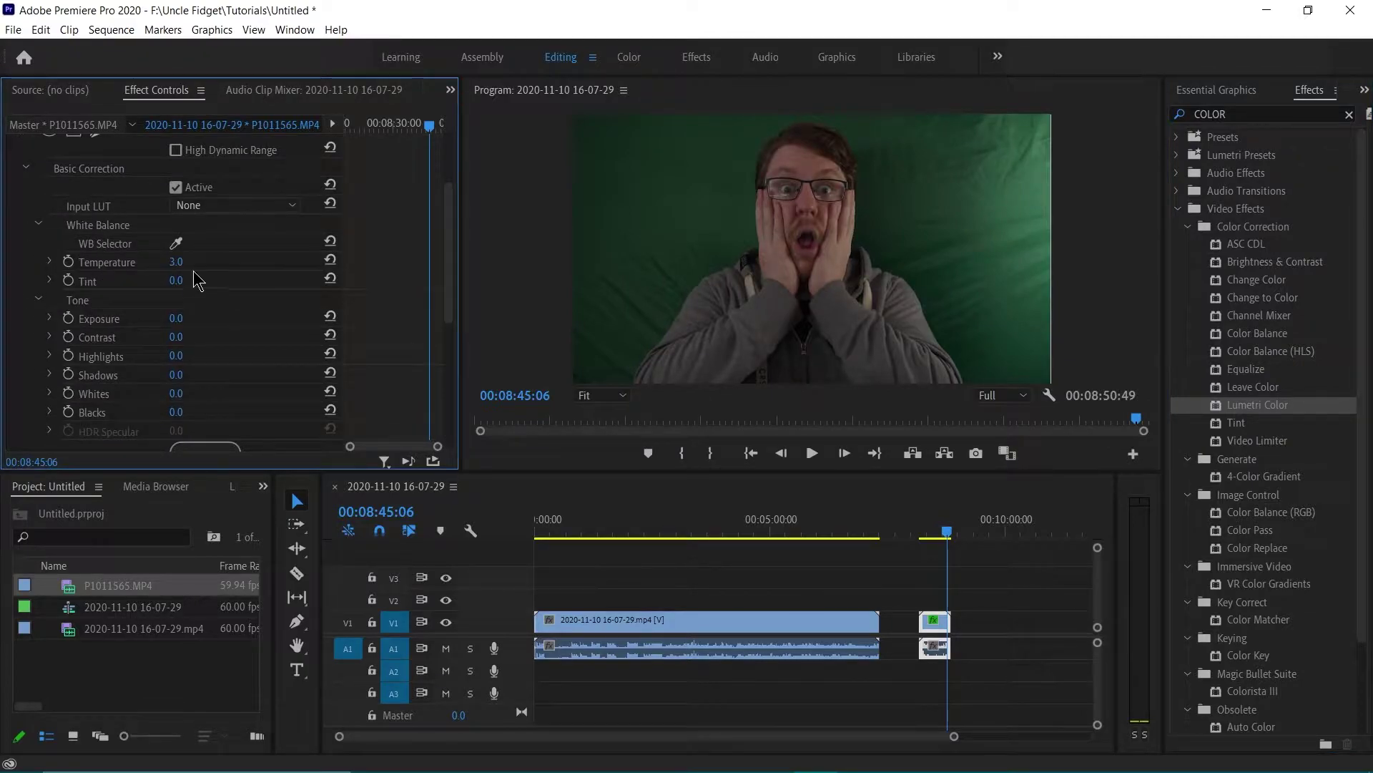
pyautogui.scroll(-4, 215, 293)
pyautogui.scroll(2, 214, 293)
pyautogui.moveTo(178, 229); pyautogui.dragTo(186, 193)
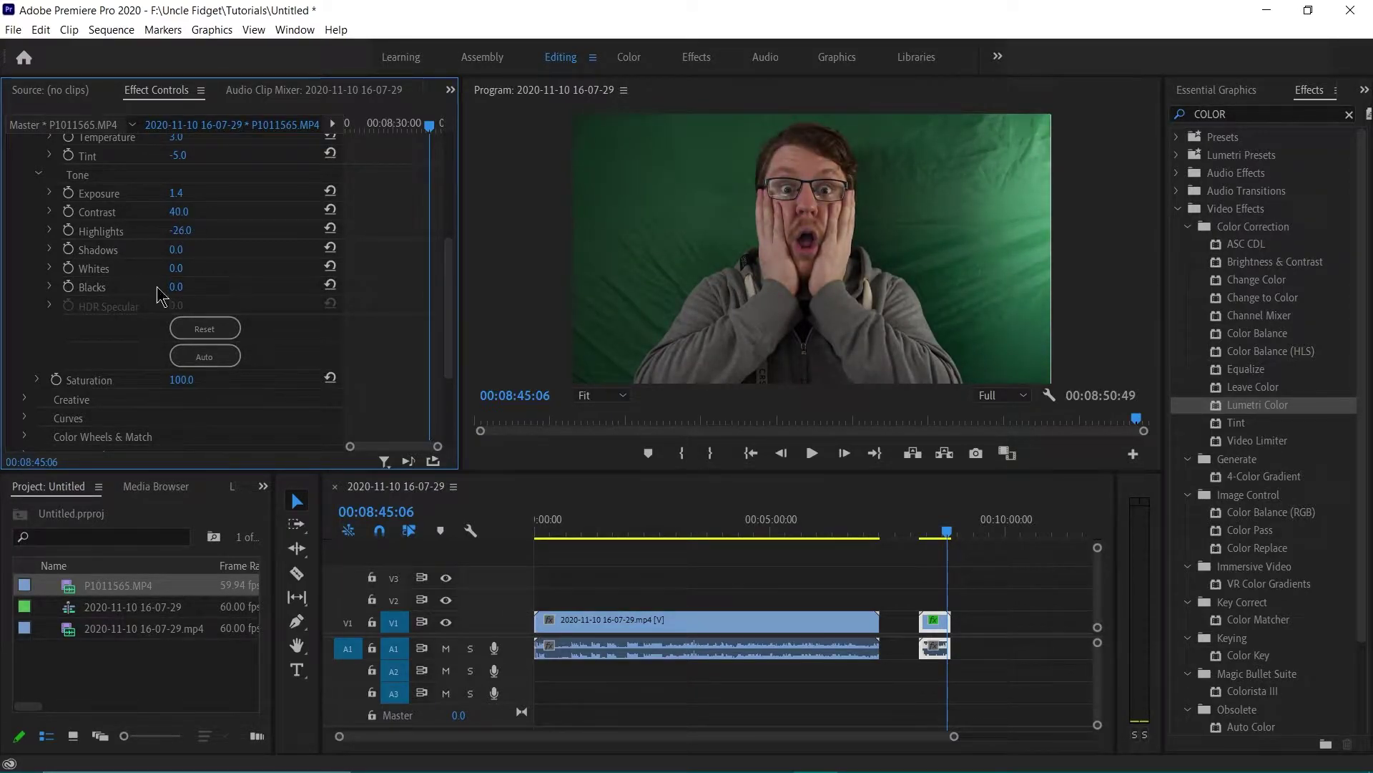
# Apply the SL CLEAN STRAIGHT HDR creative look to the green-screen clip
pyautogui.click(72, 399)
pyautogui.scroll(-3, 229, 368)
pyautogui.click(236, 328)
pyautogui.scroll(-3, 269, 616)
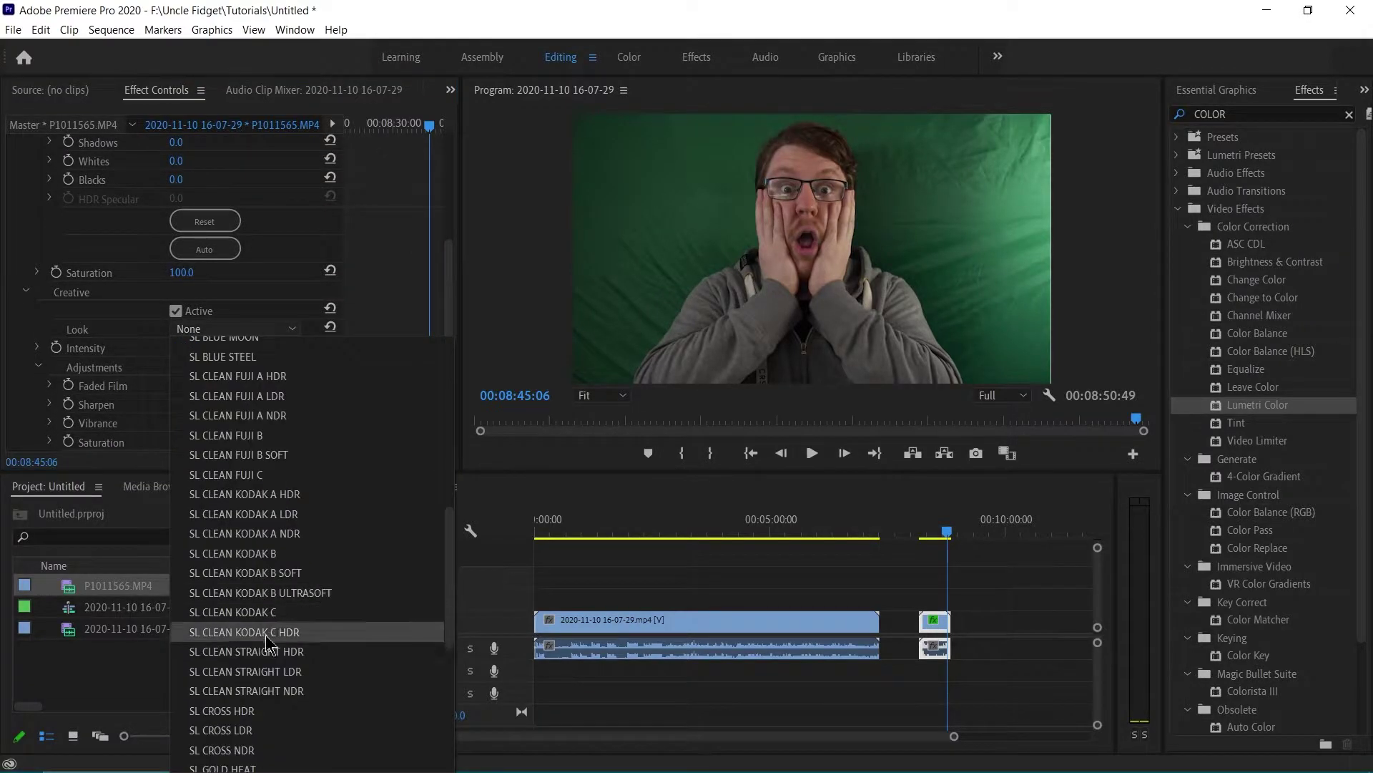
pyautogui.click(272, 656)
# Set the clip's white balance temperature to 22 and export the current frame
pyautogui.scroll(6, 170, 254)
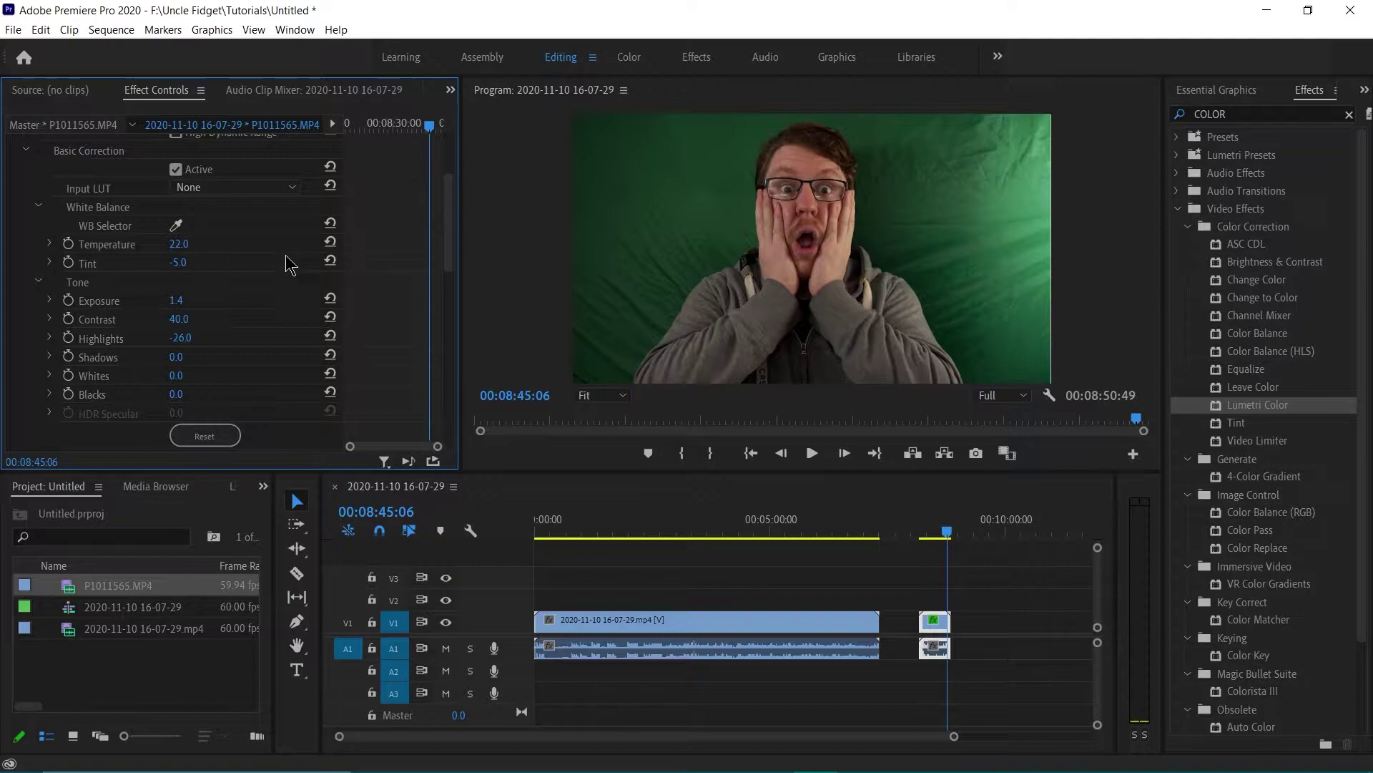
pyautogui.click(976, 452)
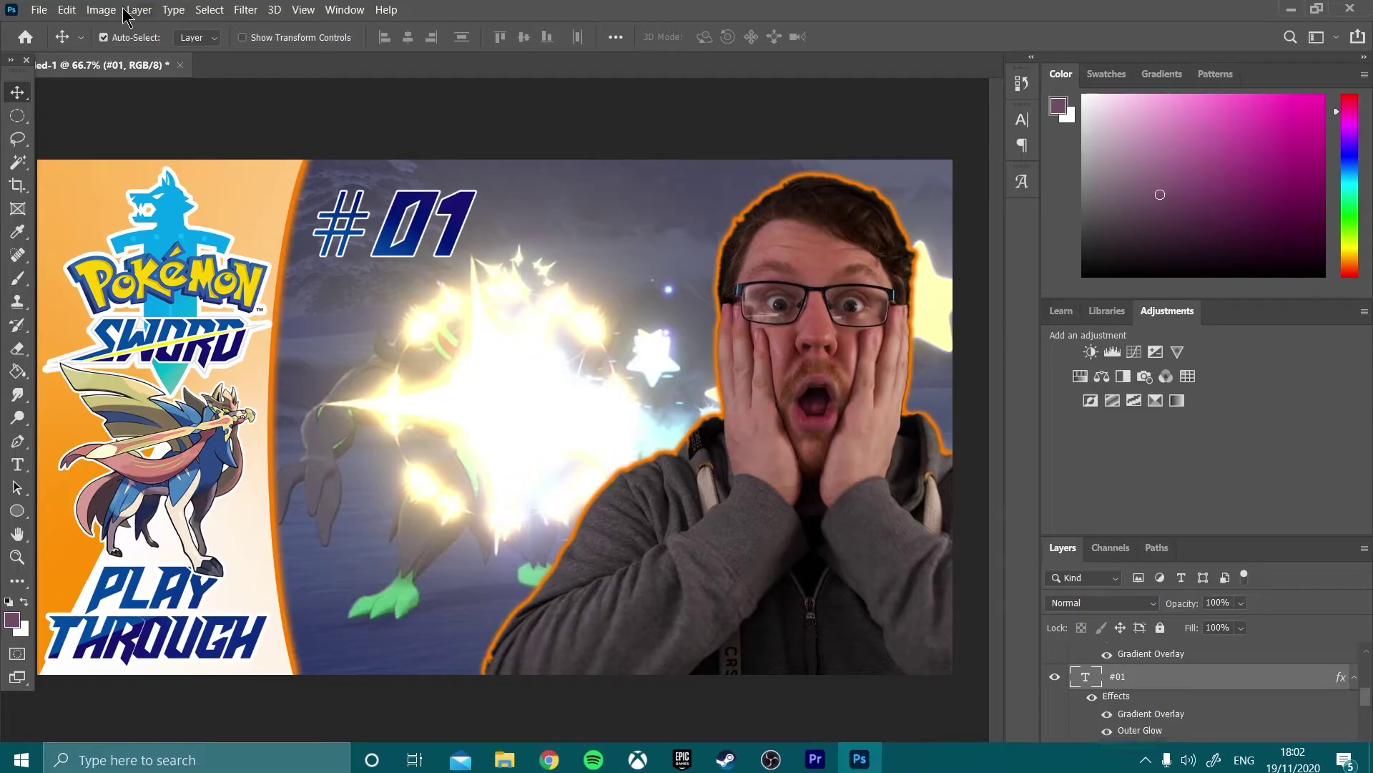
# In Photoshop, create a new 1920 x 1080 px document with a white background and unlock its background layer
pyautogui.click(39, 9)
pyautogui.click(45, 27)
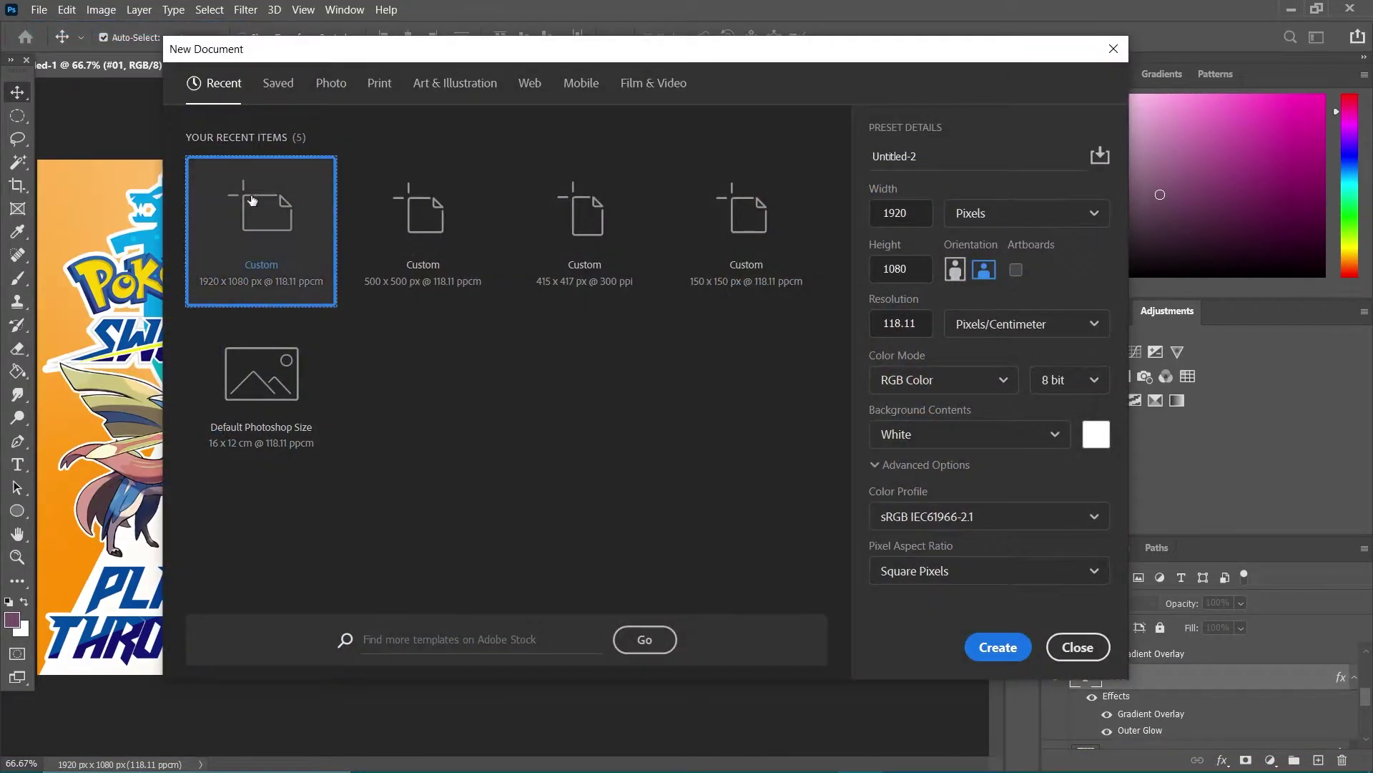
pyautogui.click(998, 646)
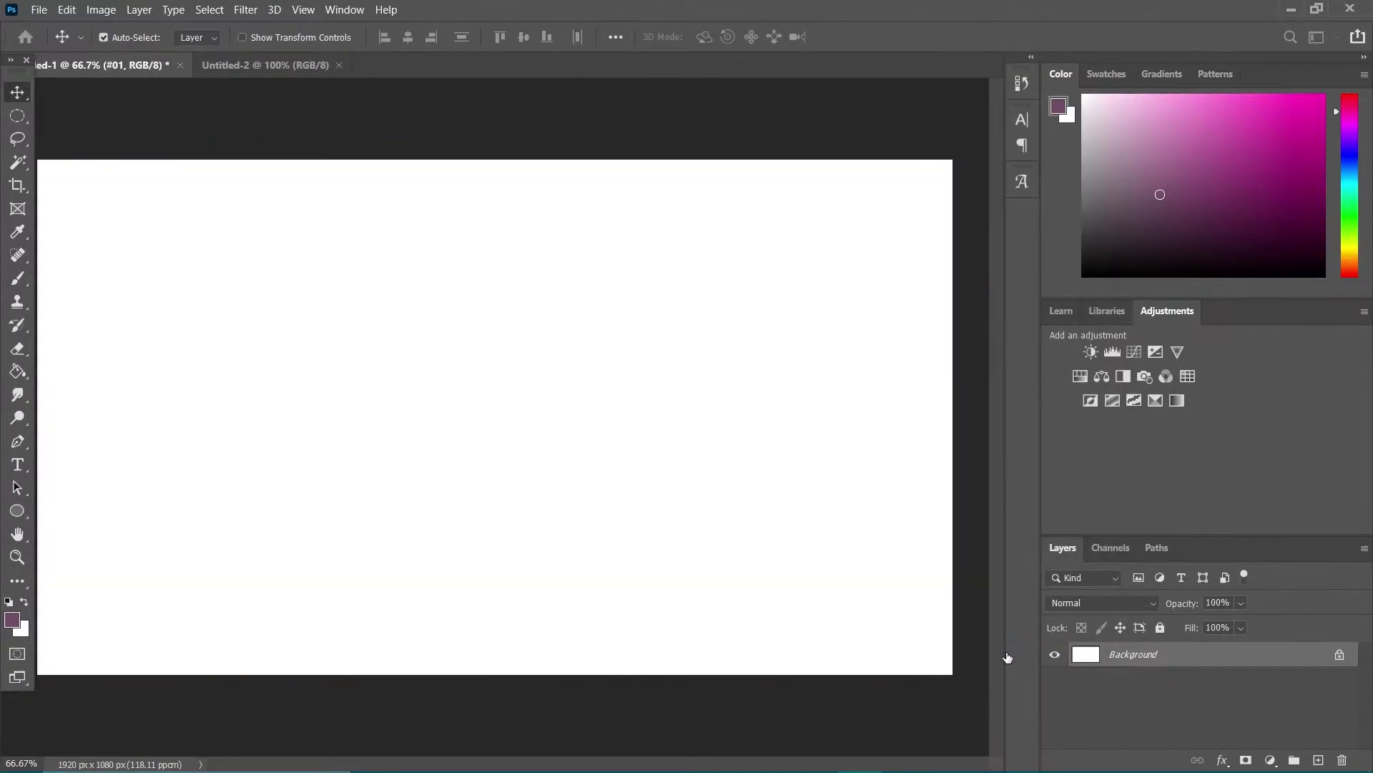
pyautogui.click(1338, 655)
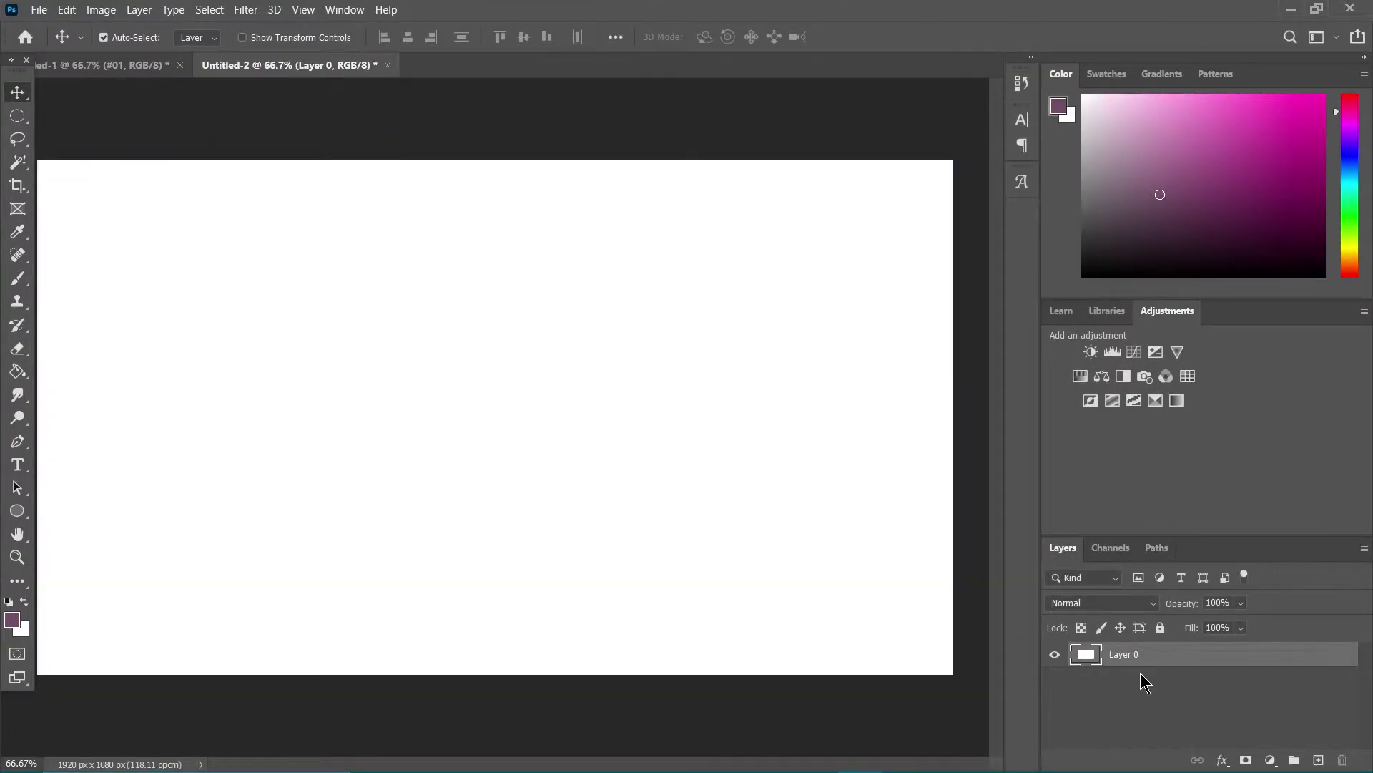
# Narrow the white layer to about 31.5% of its width, keeping it against the canvas's left edge at full height
pyautogui.press('ctrl')
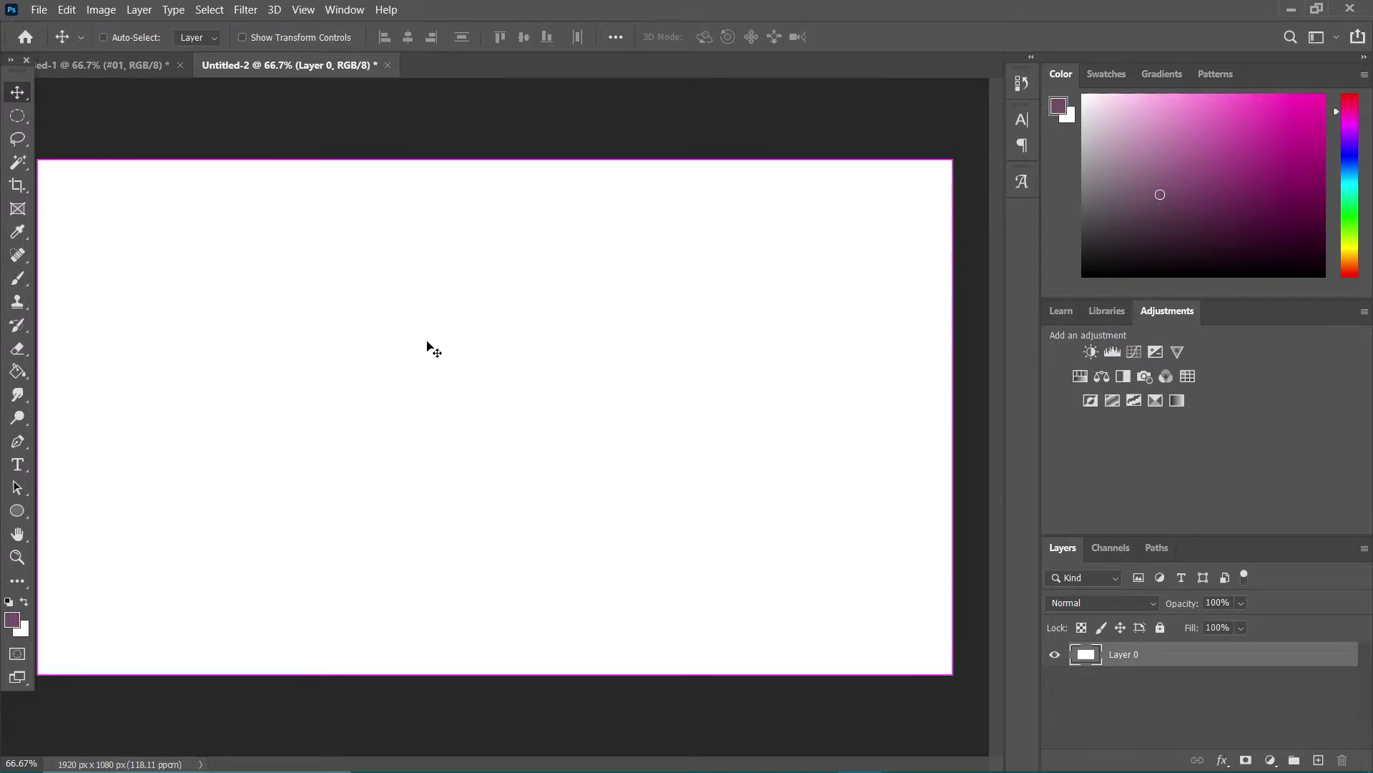
pyautogui.hotkey('ctrl', 't')
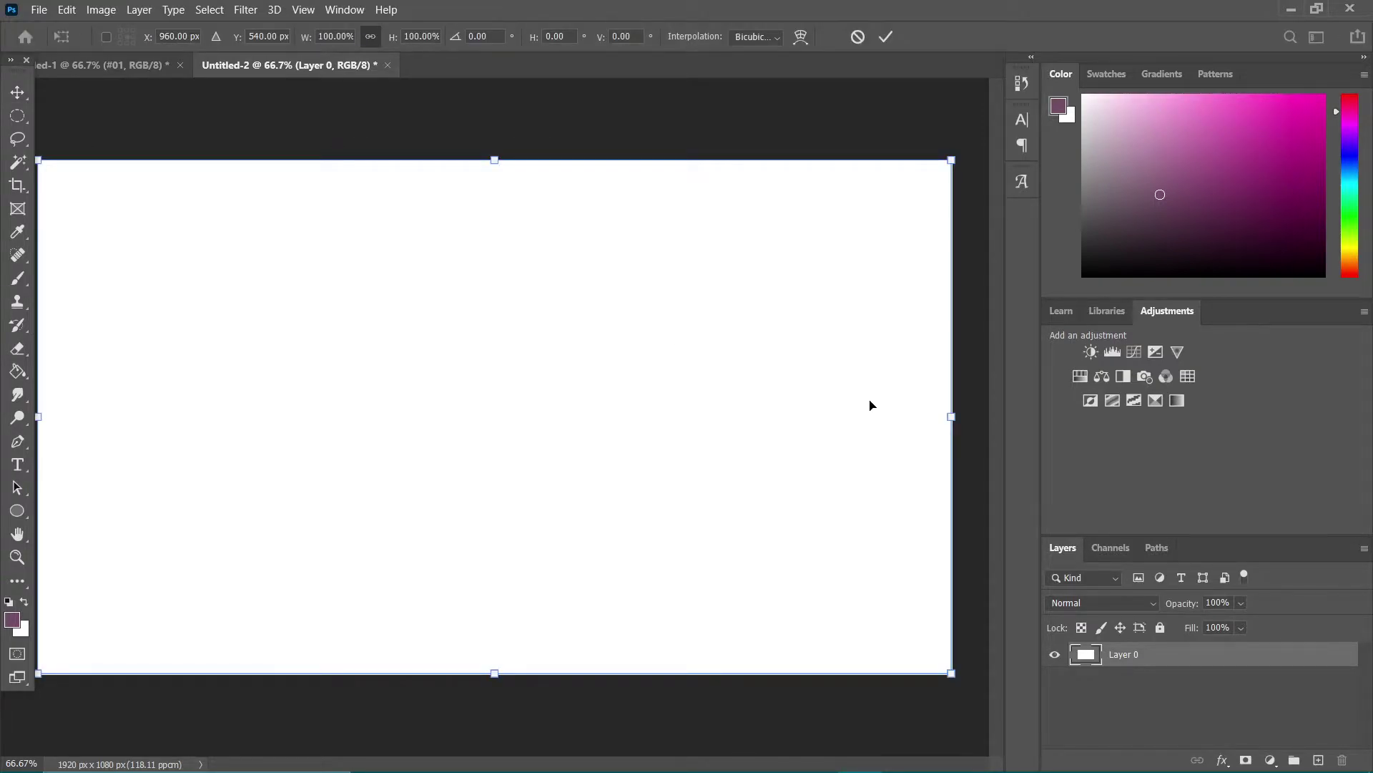
pyautogui.moveTo(930, 421); pyautogui.dragTo(328, 422)
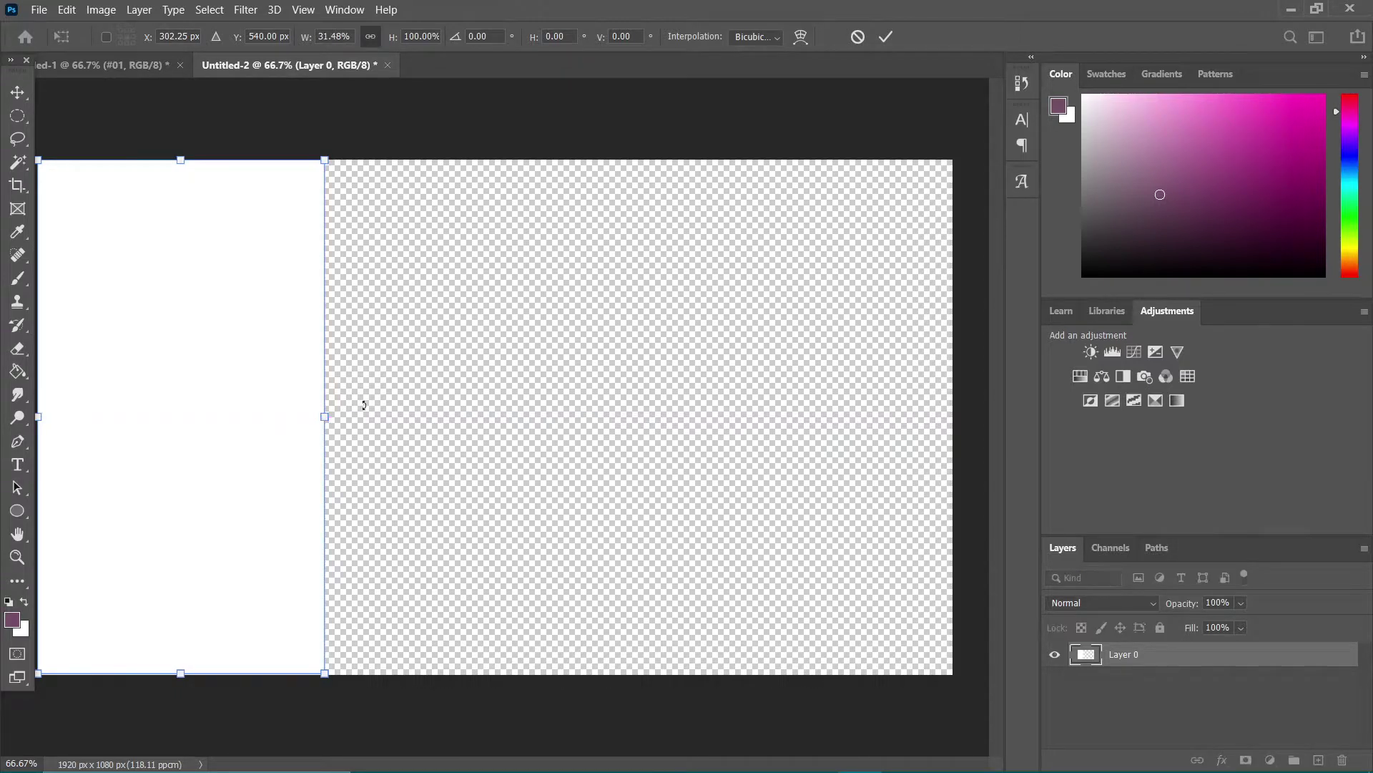
# Cut a concave curve into the white strip's right edge by deleting a tall elliptical selection, and deselect
pyautogui.click(19, 117)
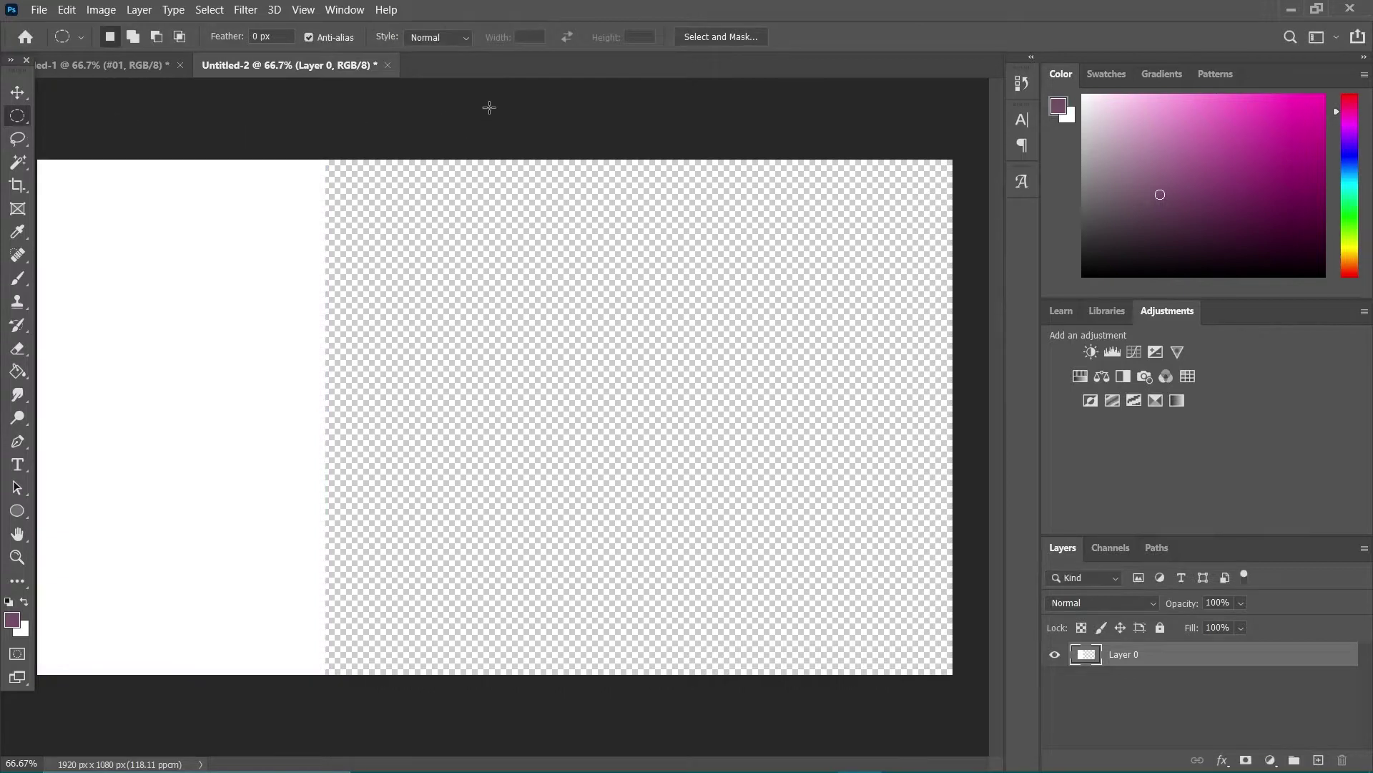
pyautogui.moveTo(471, 103); pyautogui.dragTo(254, 726)
pyautogui.press('Delete')
pyautogui.hotkey('ctrl', 'd')
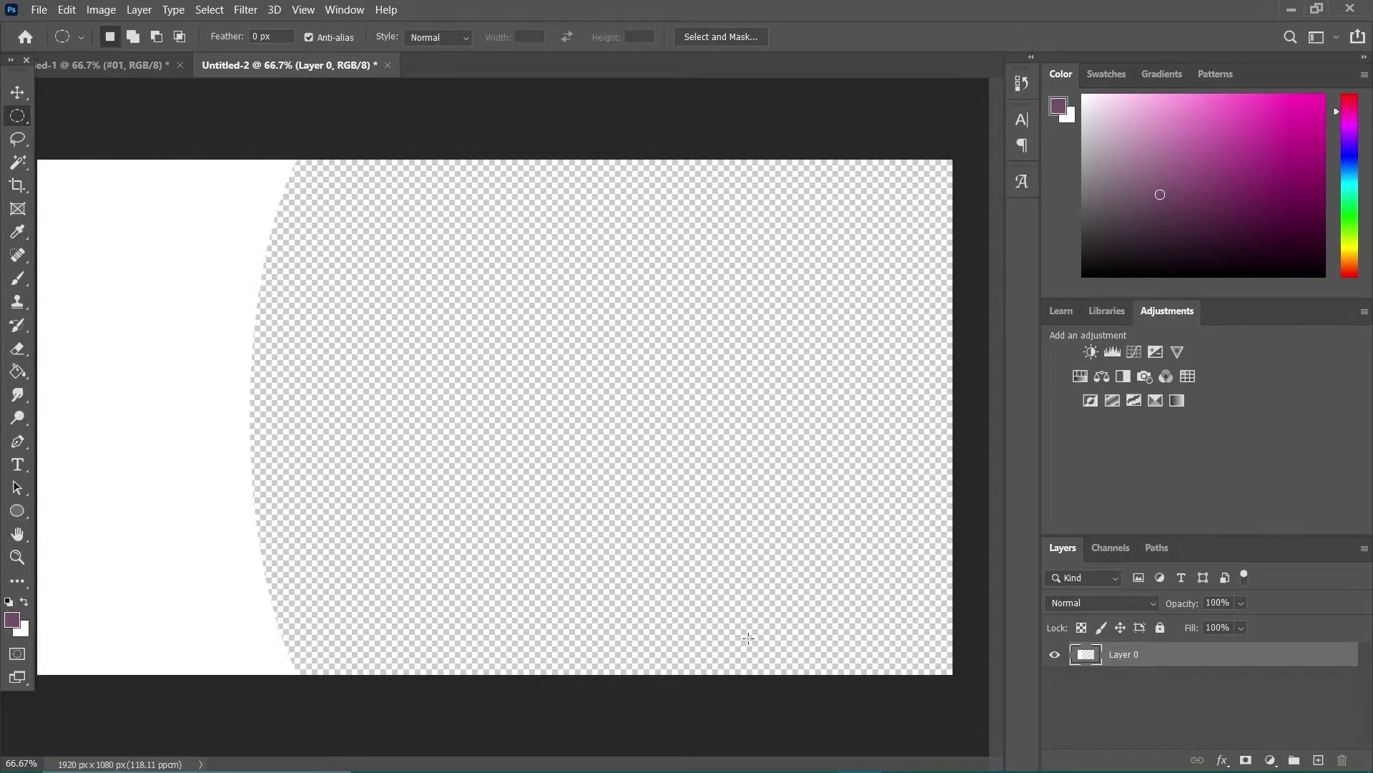
# Add a gradient overlay to the curved strip and set the gradient's start colour to orange ff9000
pyautogui.doubleClick(1165, 655)
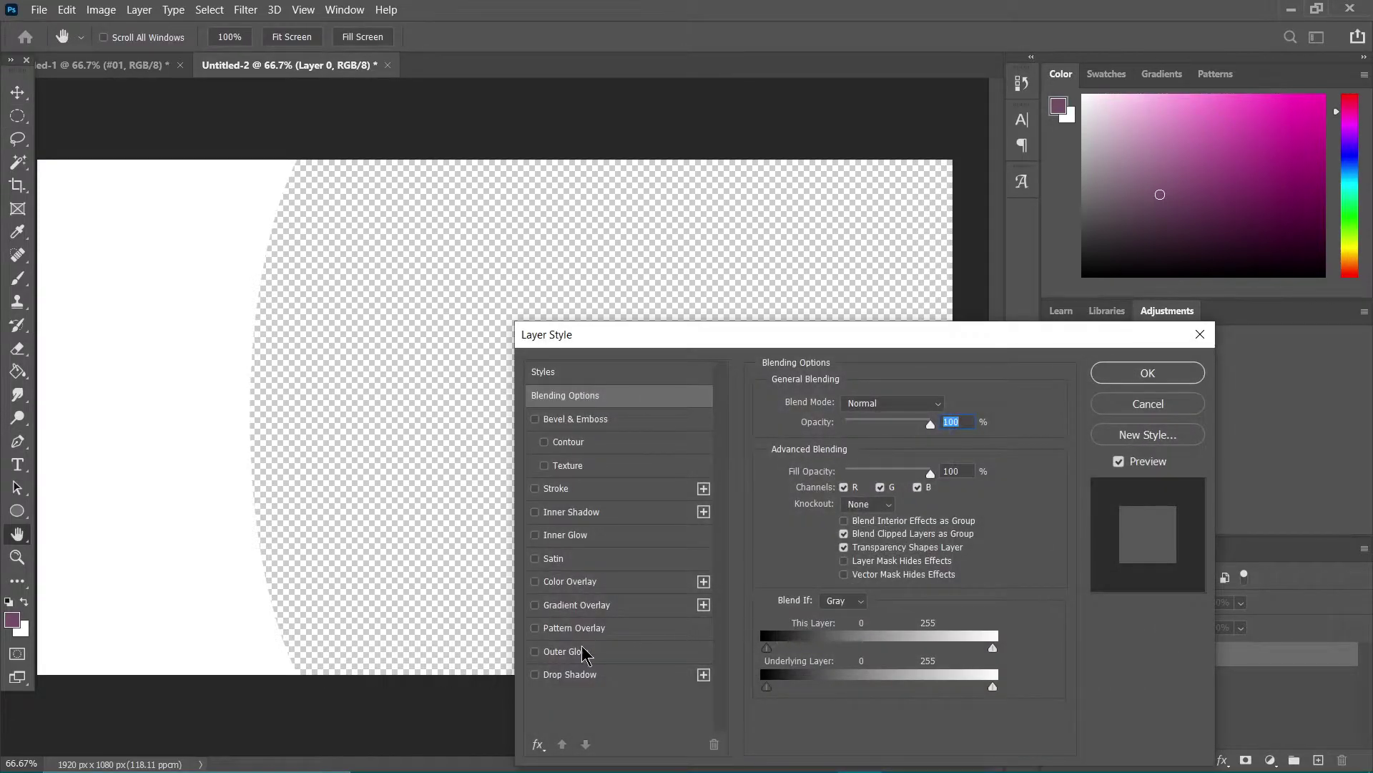
pyautogui.click(535, 606)
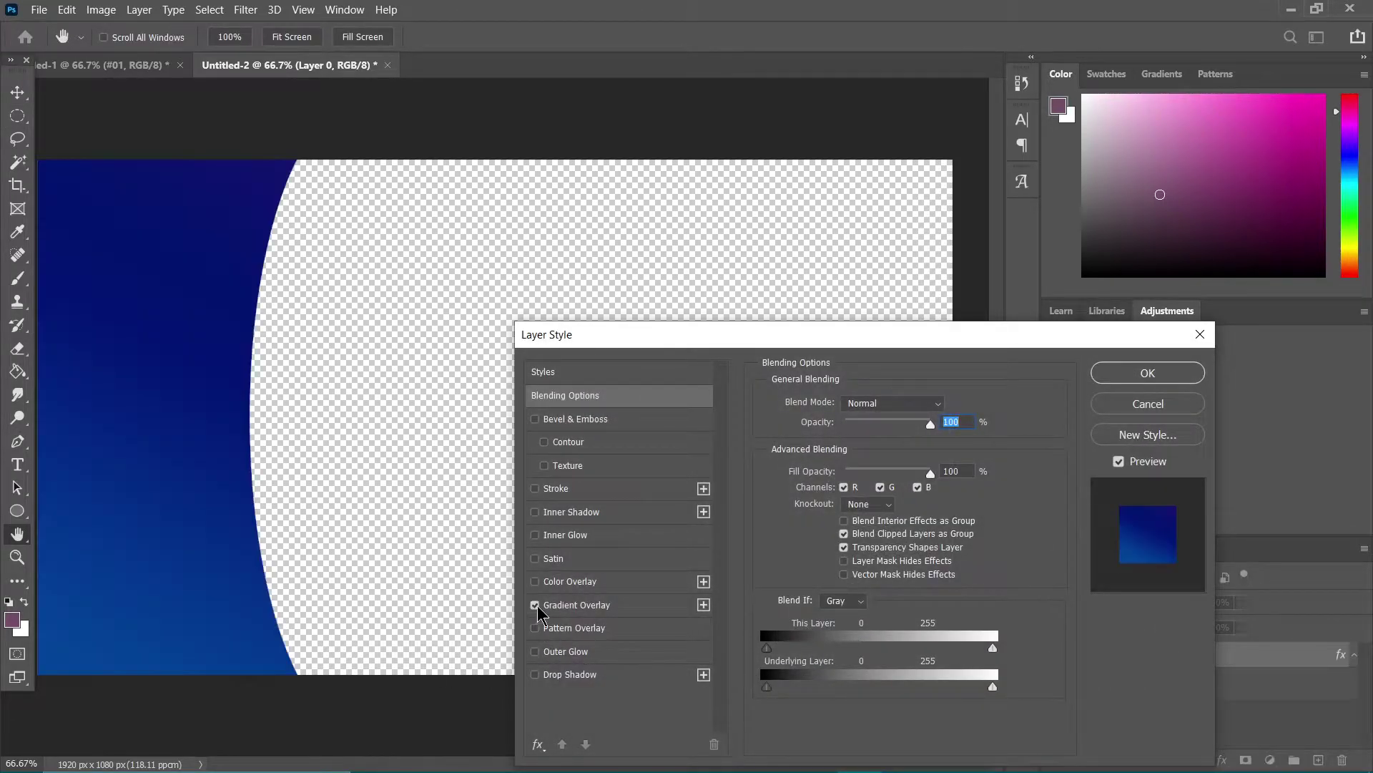
pyautogui.click(604, 606)
pyautogui.click(890, 445)
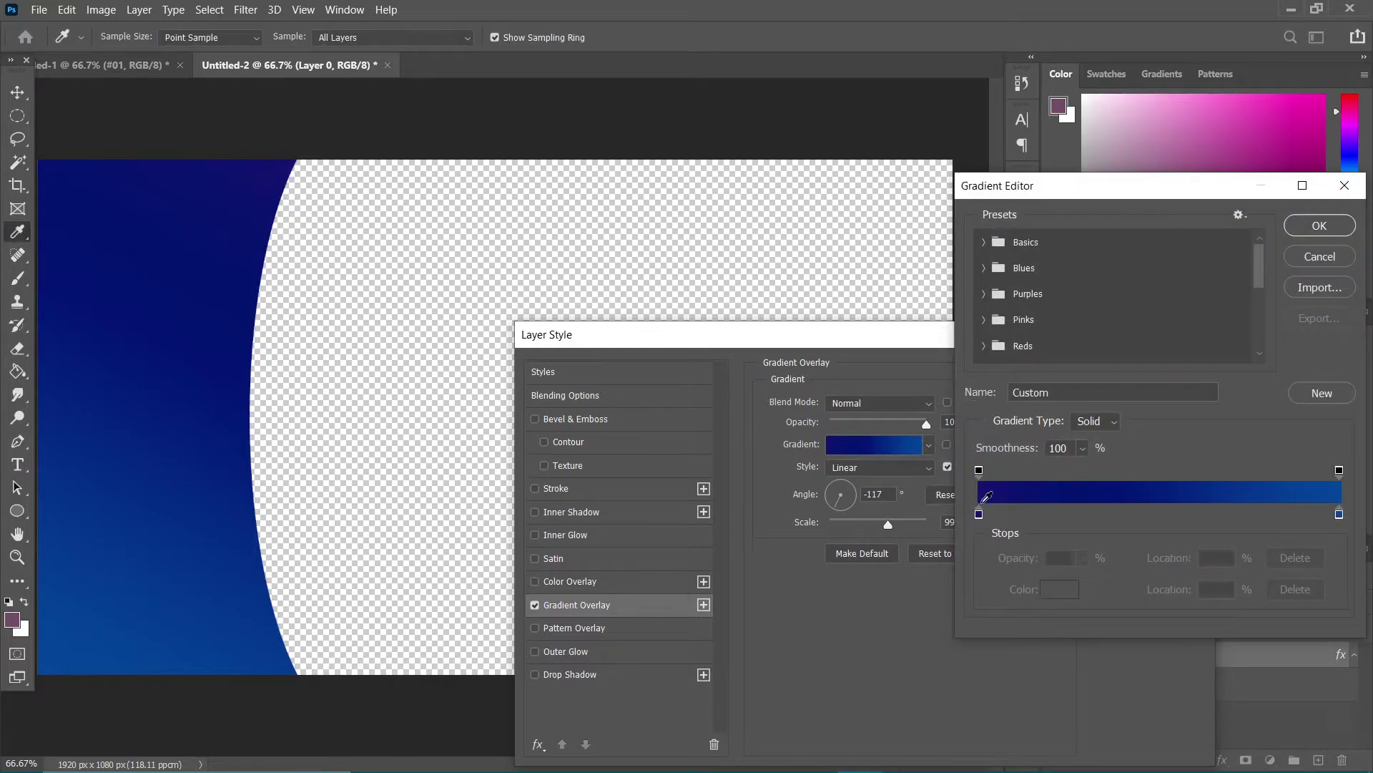
pyautogui.doubleClick(980, 514)
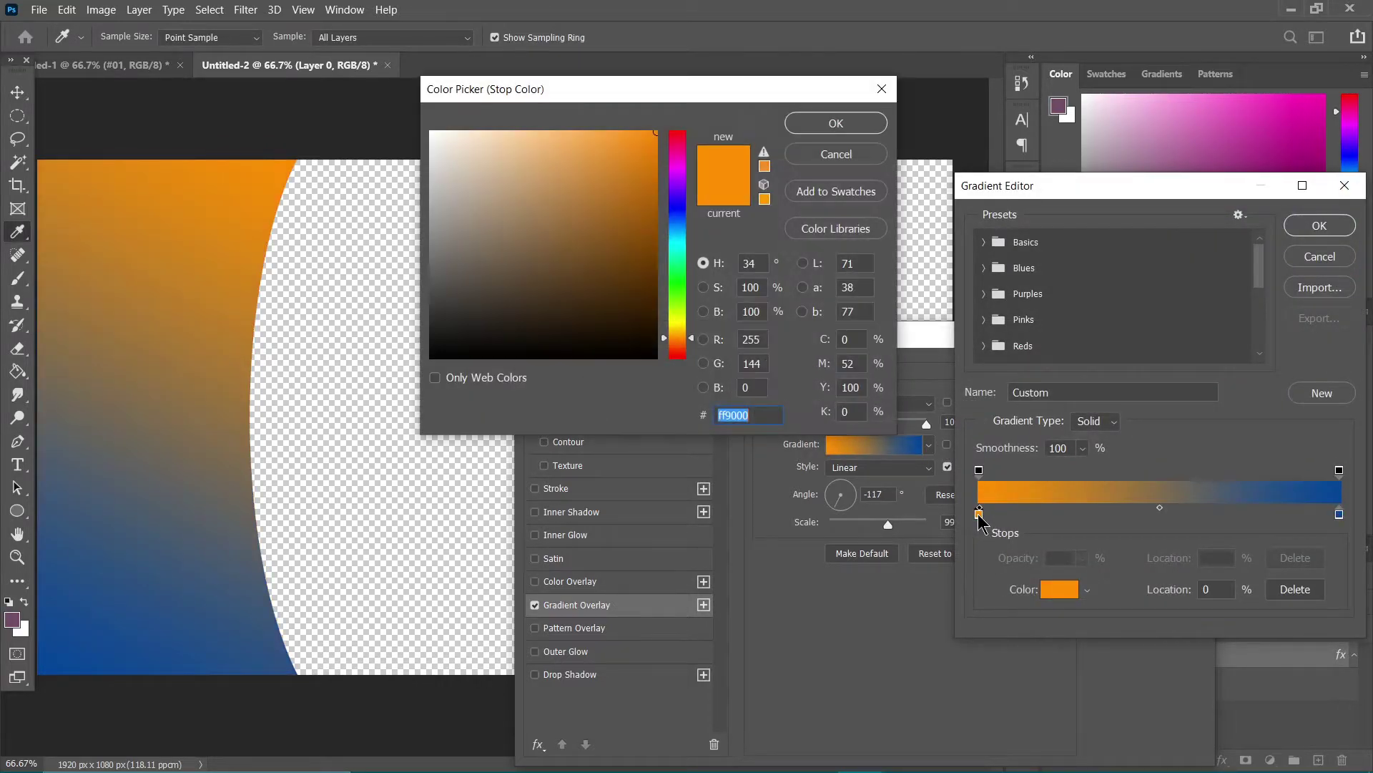
pyautogui.click(823, 123)
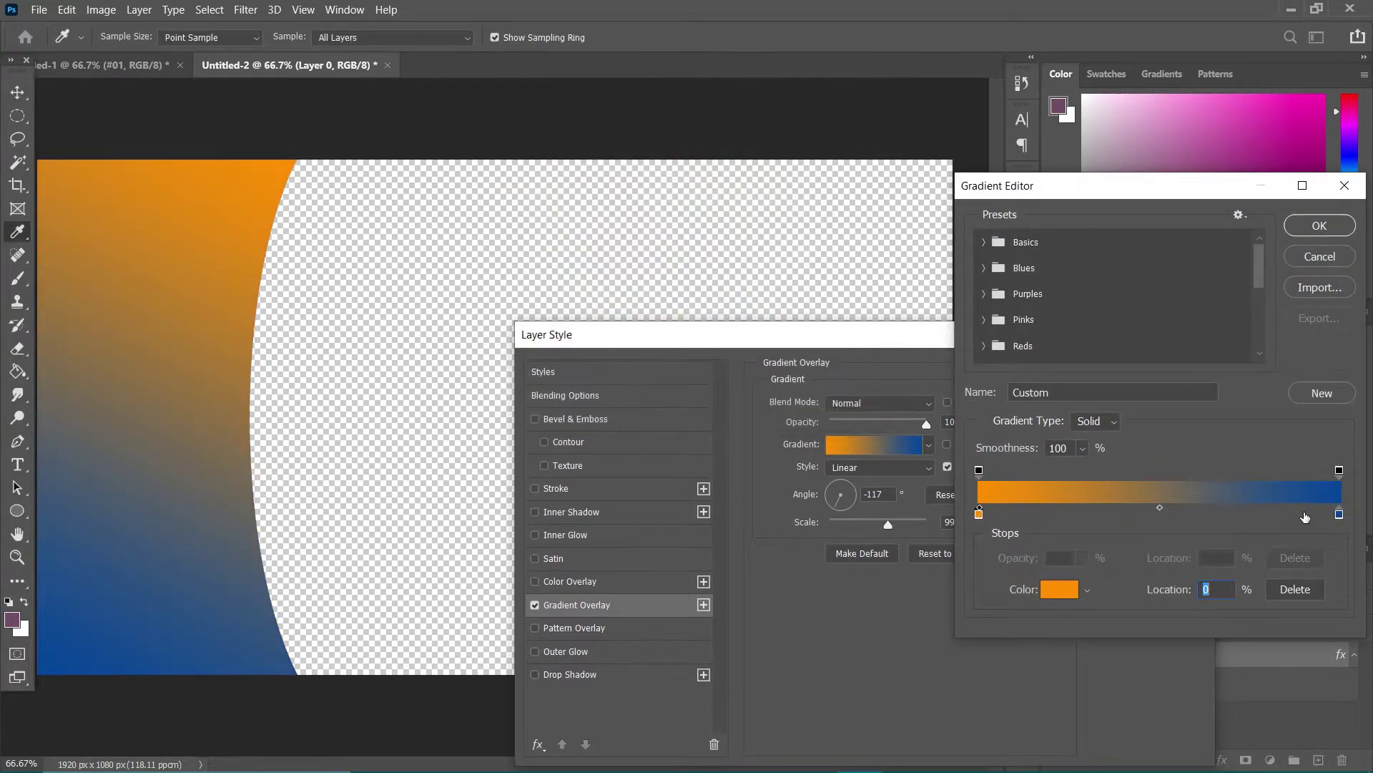
# Set the gradient's end colour to white ffffff and accept the gradient
pyautogui.doubleClick(1339, 514)
pyautogui.moveTo(433, 133); pyautogui.dragTo(446, 110)
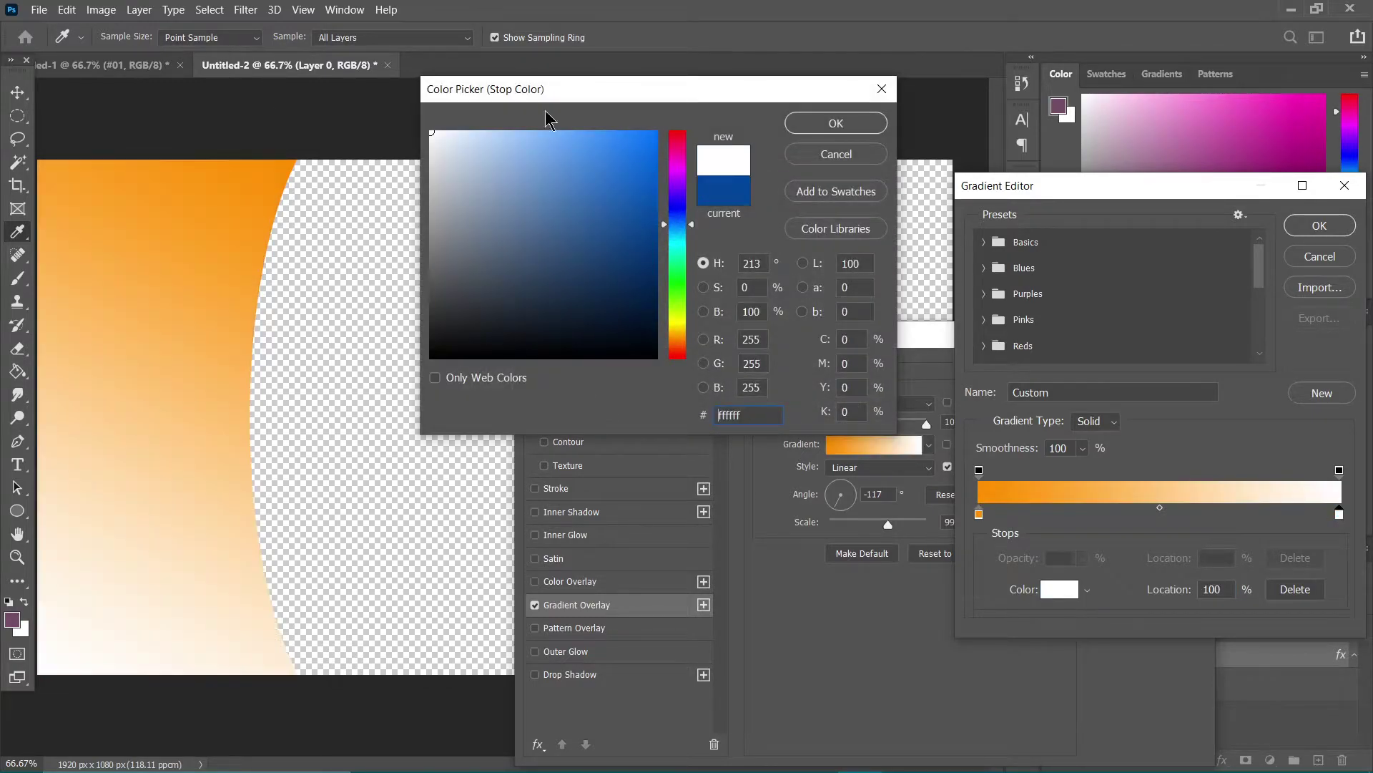
pyautogui.click(819, 128)
pyautogui.click(1308, 225)
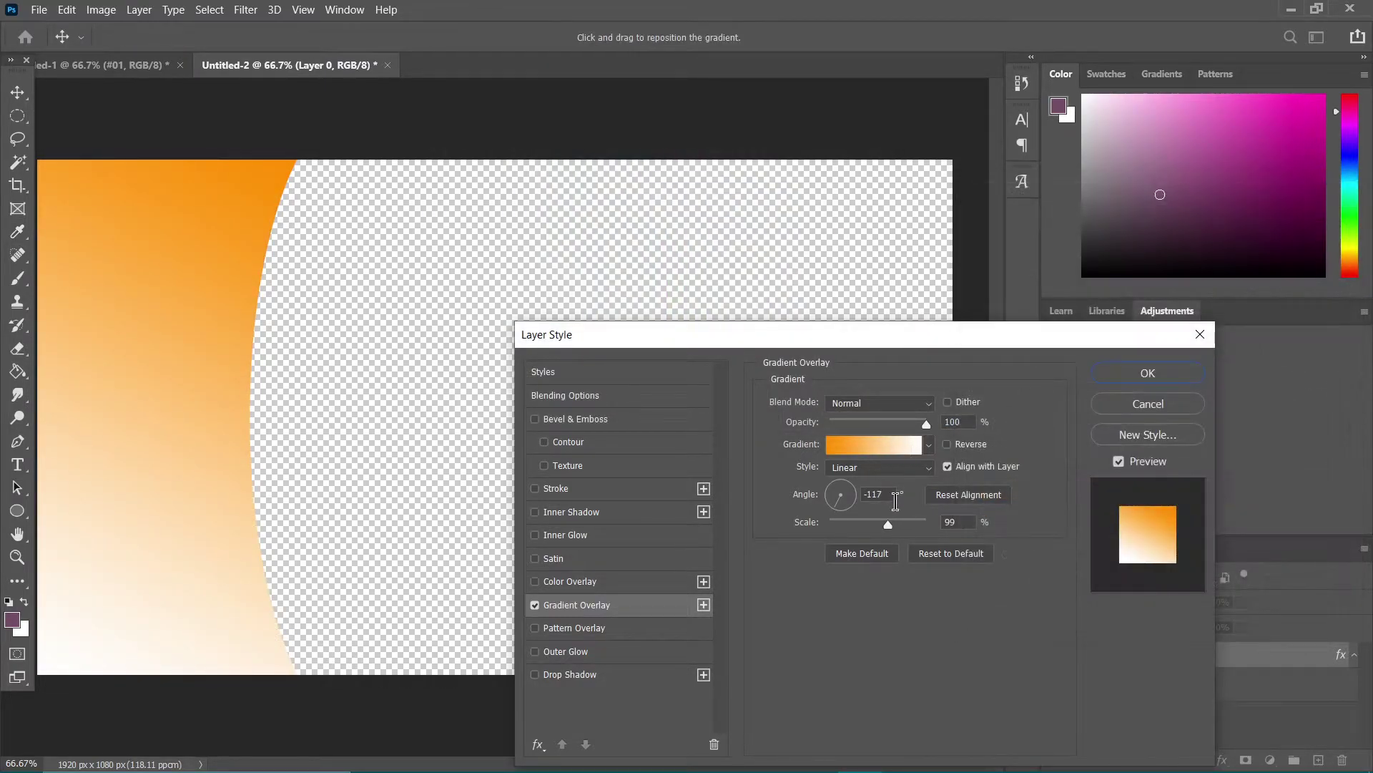
# Change the gradient overlay's style to Angle and apply the layer style
pyautogui.click(864, 469)
pyautogui.click(864, 509)
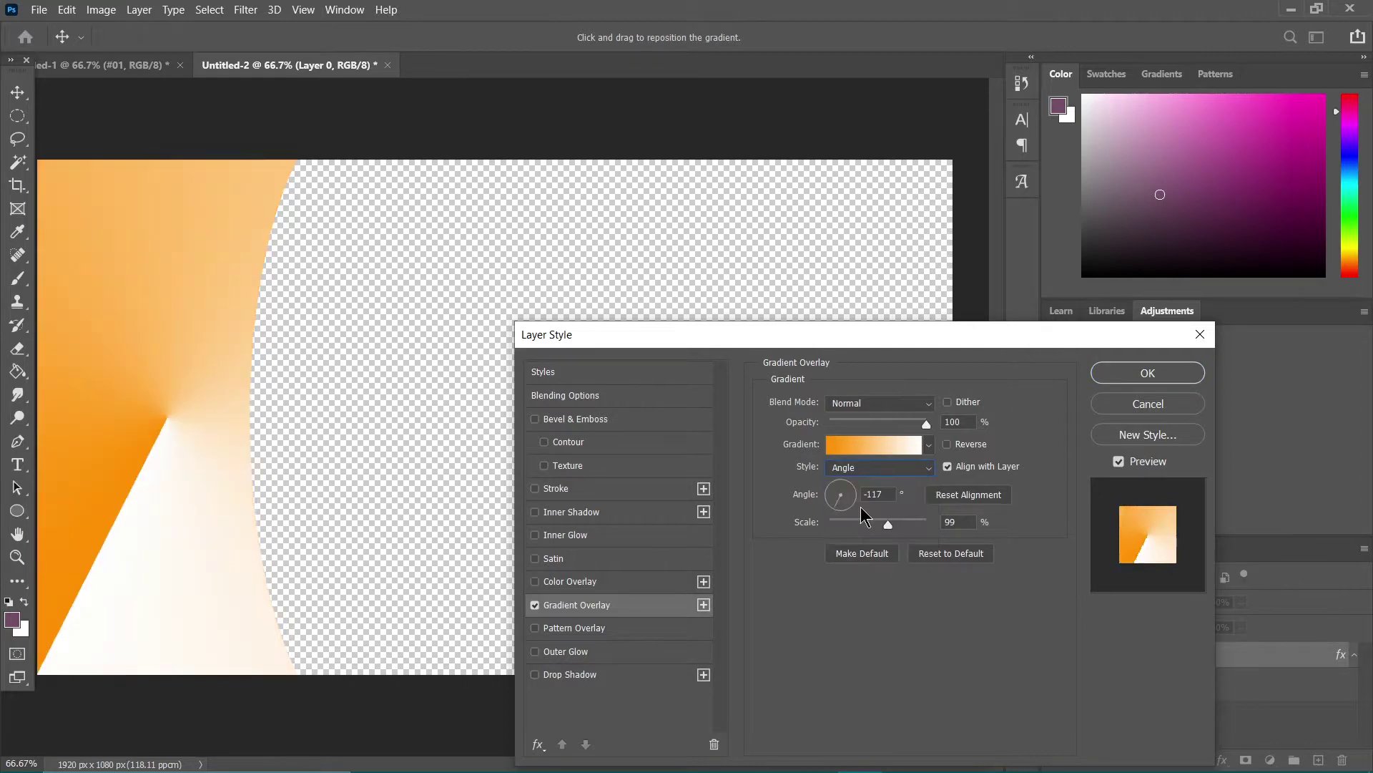
pyautogui.click(1177, 375)
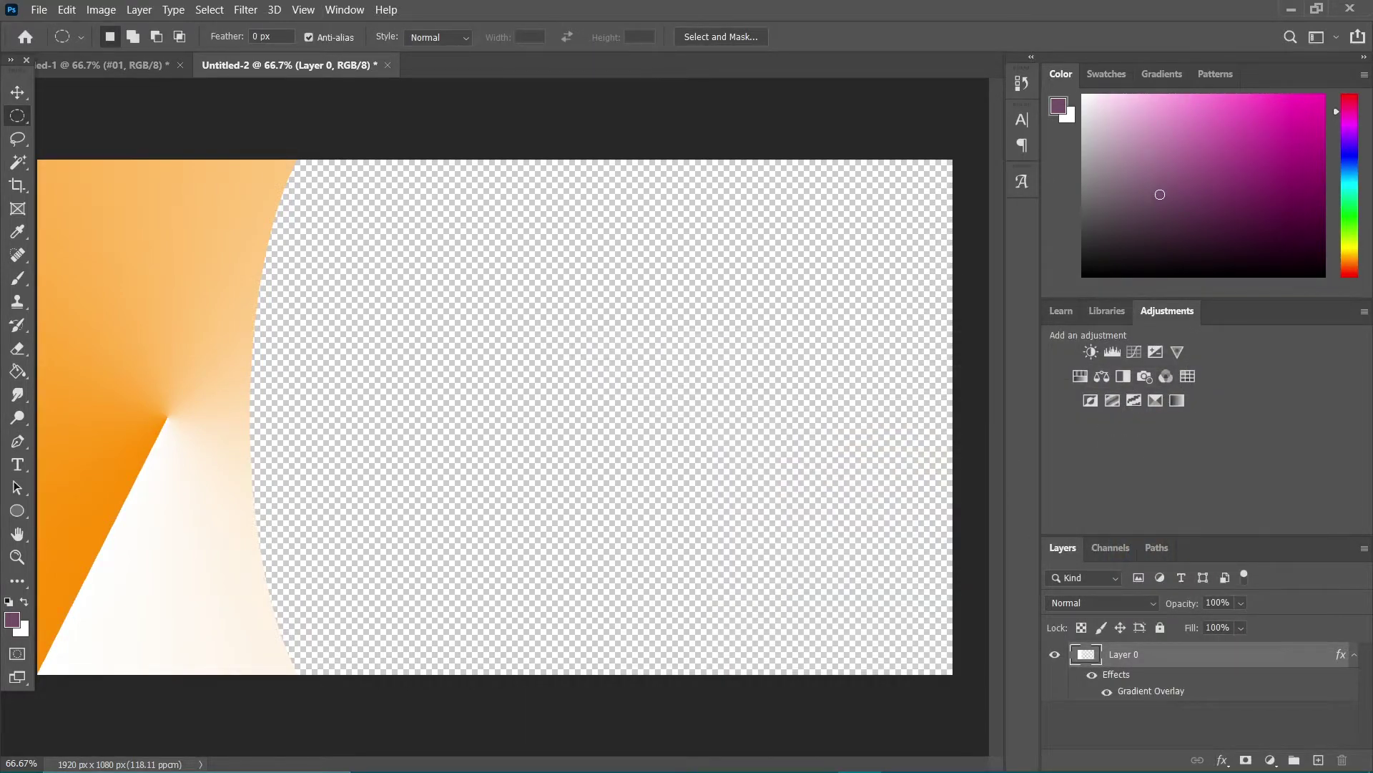
# Place the sword-bearing wolf character image in the document and move it over the gradient strip
pyautogui.moveTo(1327, 10); pyautogui.dragTo(365, 397)
pyautogui.moveTo(764, 163); pyautogui.dragTo(601, 312)
pyautogui.moveTo(563, 459); pyautogui.dragTo(342, 396)
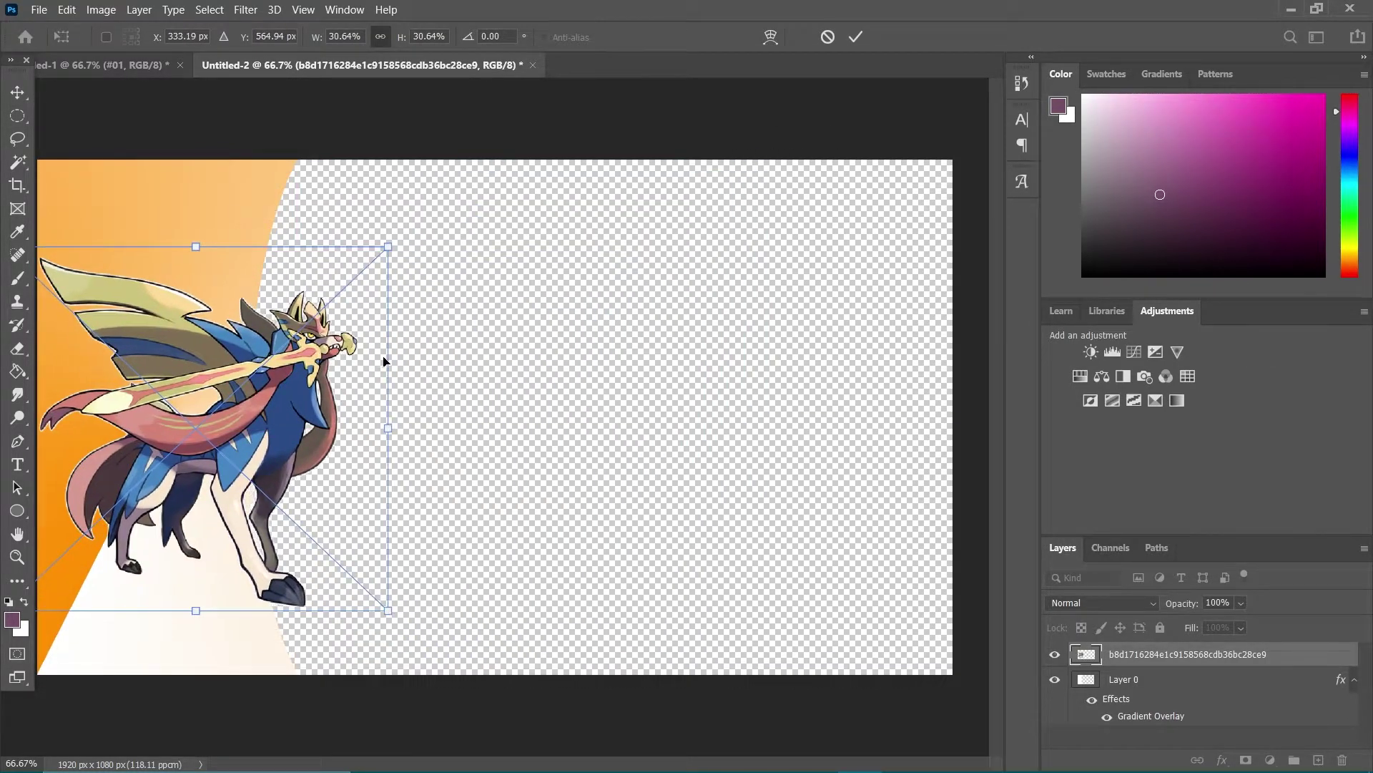
# Scale the character image down to the gradient strip's width, position it in the strip's lower half, and commit it
pyautogui.moveTo(399, 248); pyautogui.dragTo(258, 346)
pyautogui.moveTo(218, 400)
pyautogui.mouseDown()
pyautogui.moveTo(225, 379)
pyautogui.moveTo(231, 404)
pyautogui.moveTo(224, 390)
pyautogui.mouseUp()
pyautogui.press('Return')
pyautogui.press('m')
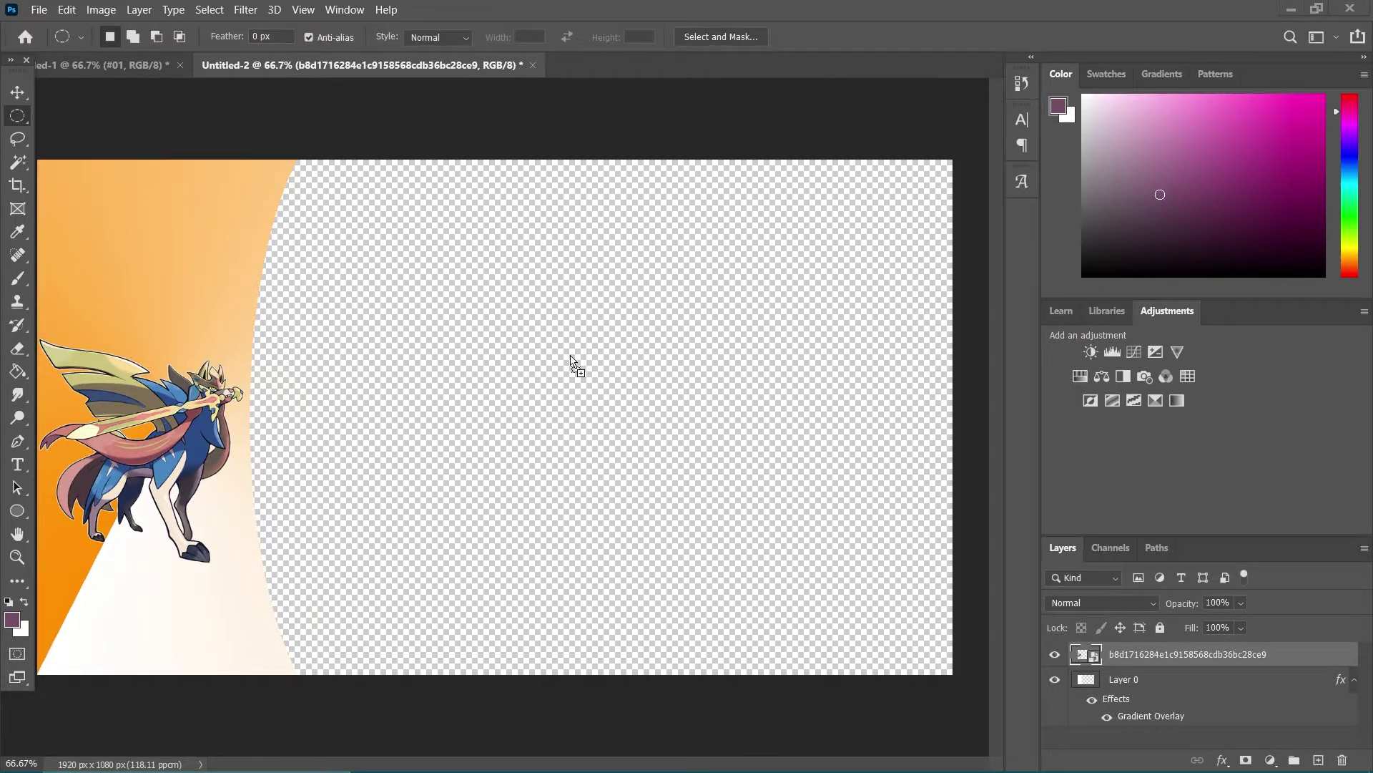
# Place the Pokémon Sword logo image at the centre of the canvas at 27.49% scale
pyautogui.moveTo(576, 350); pyautogui.dragTo(613, 356)
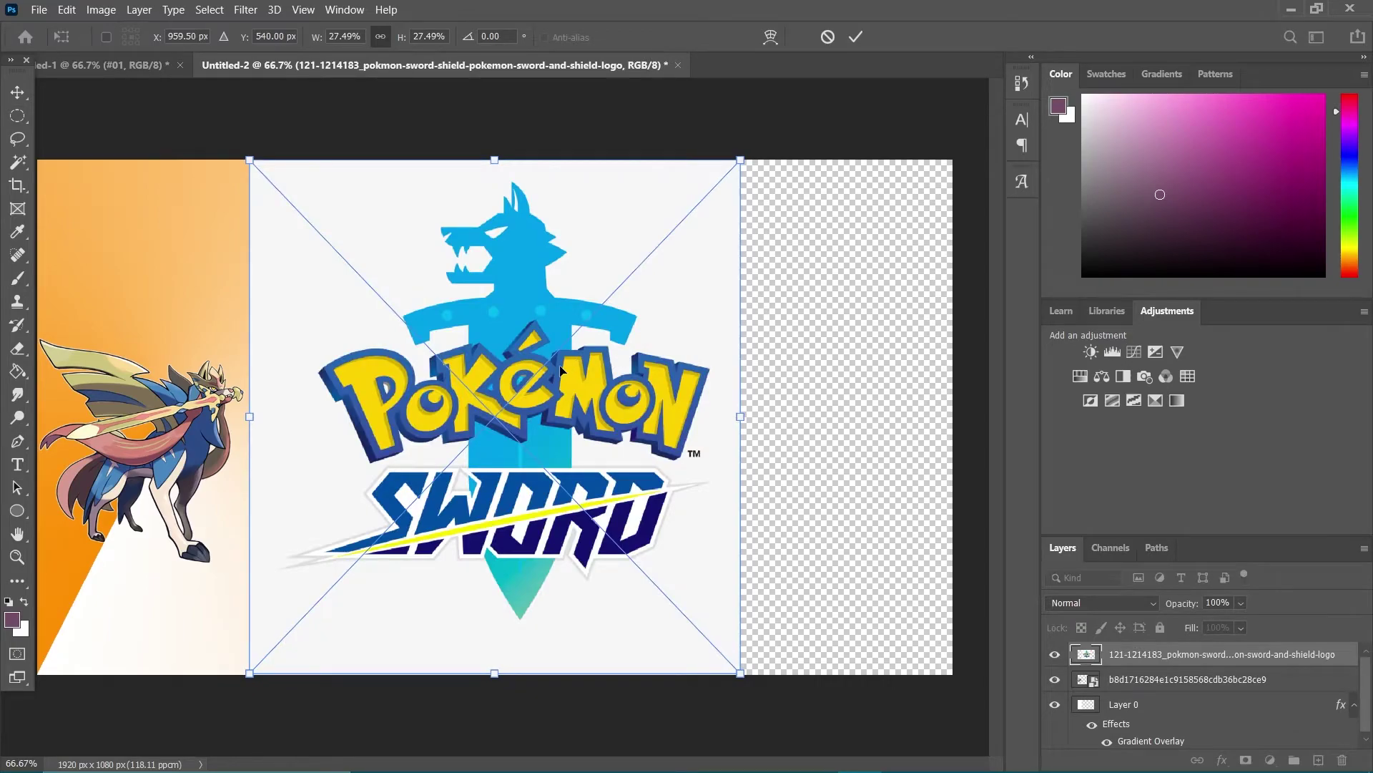
pyautogui.press('Return')
pyautogui.press('m')
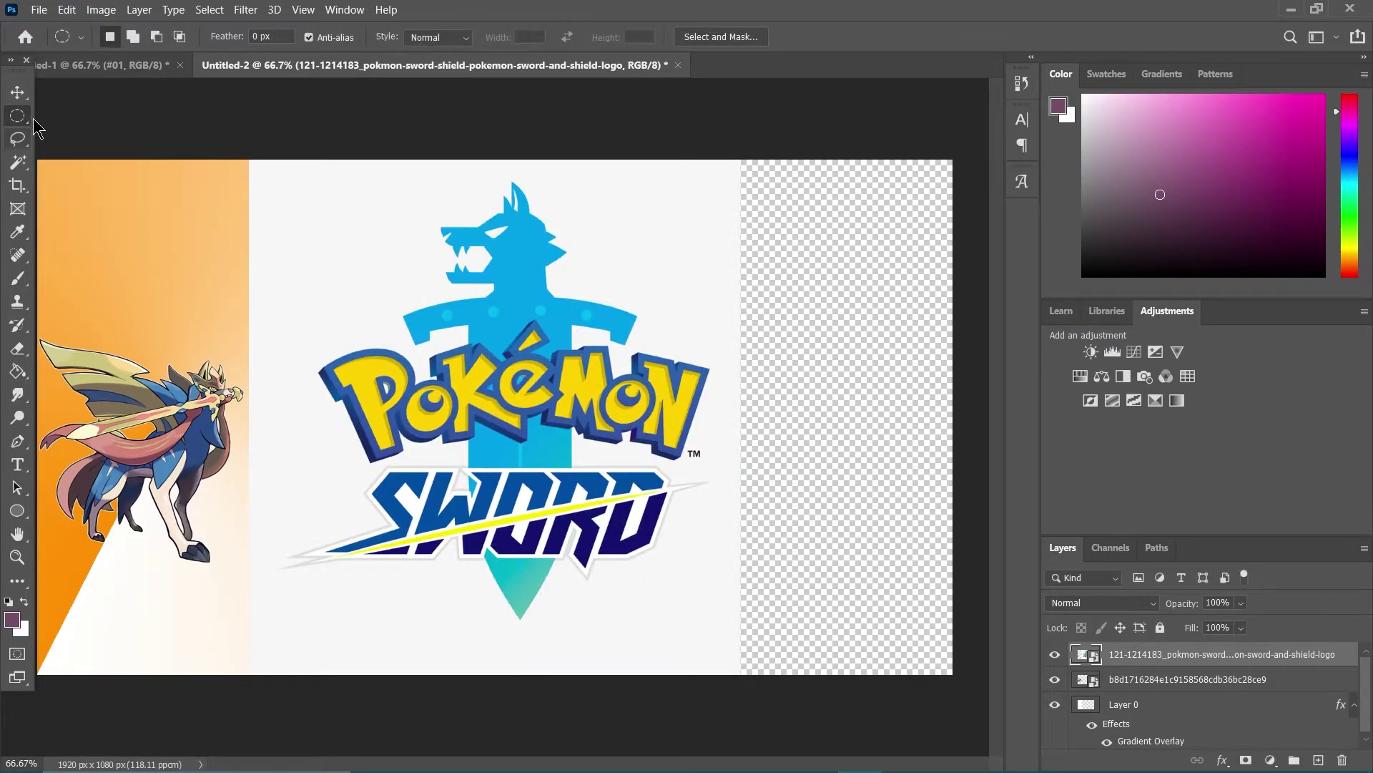
# Select the white background around the Pokémon Sword logo with the Magic Wand at tolerance 1
pyautogui.click(17, 161)
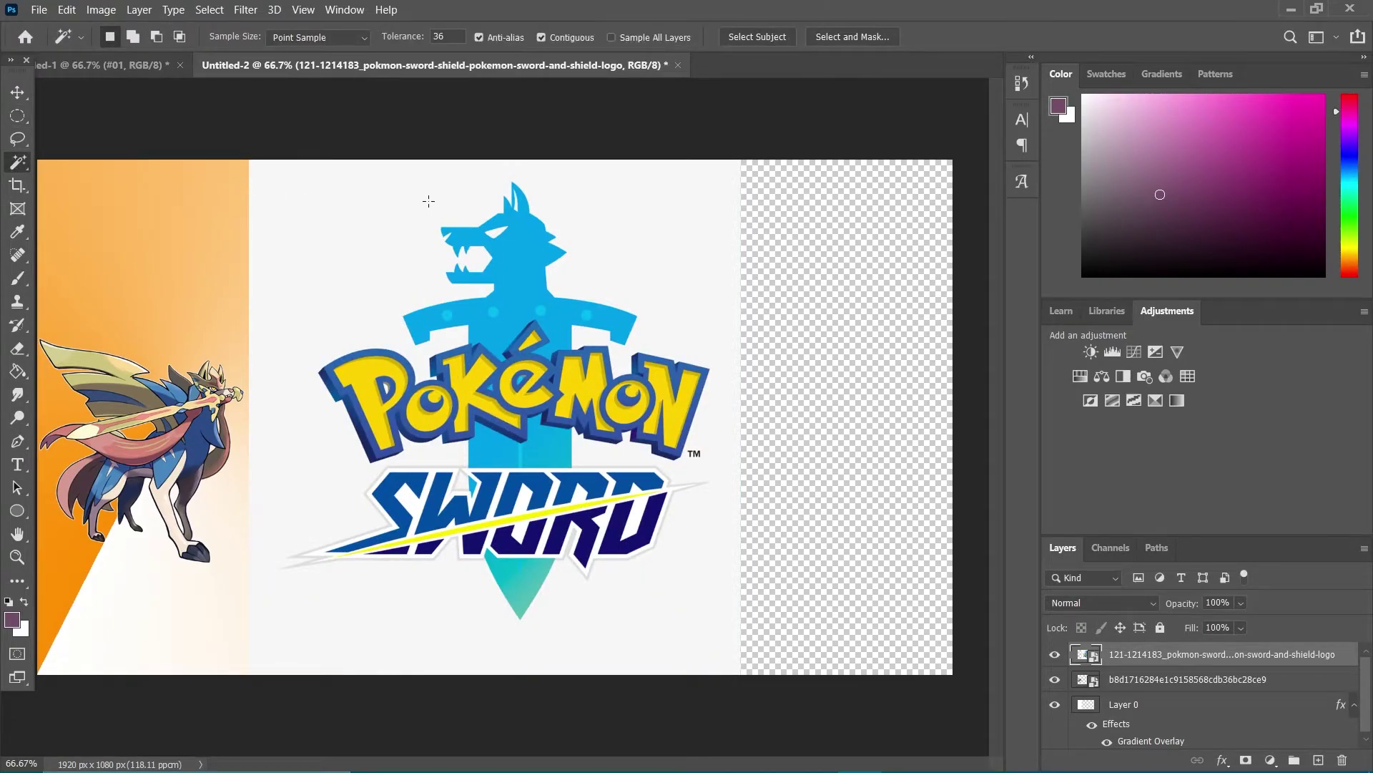
pyautogui.click(405, 236)
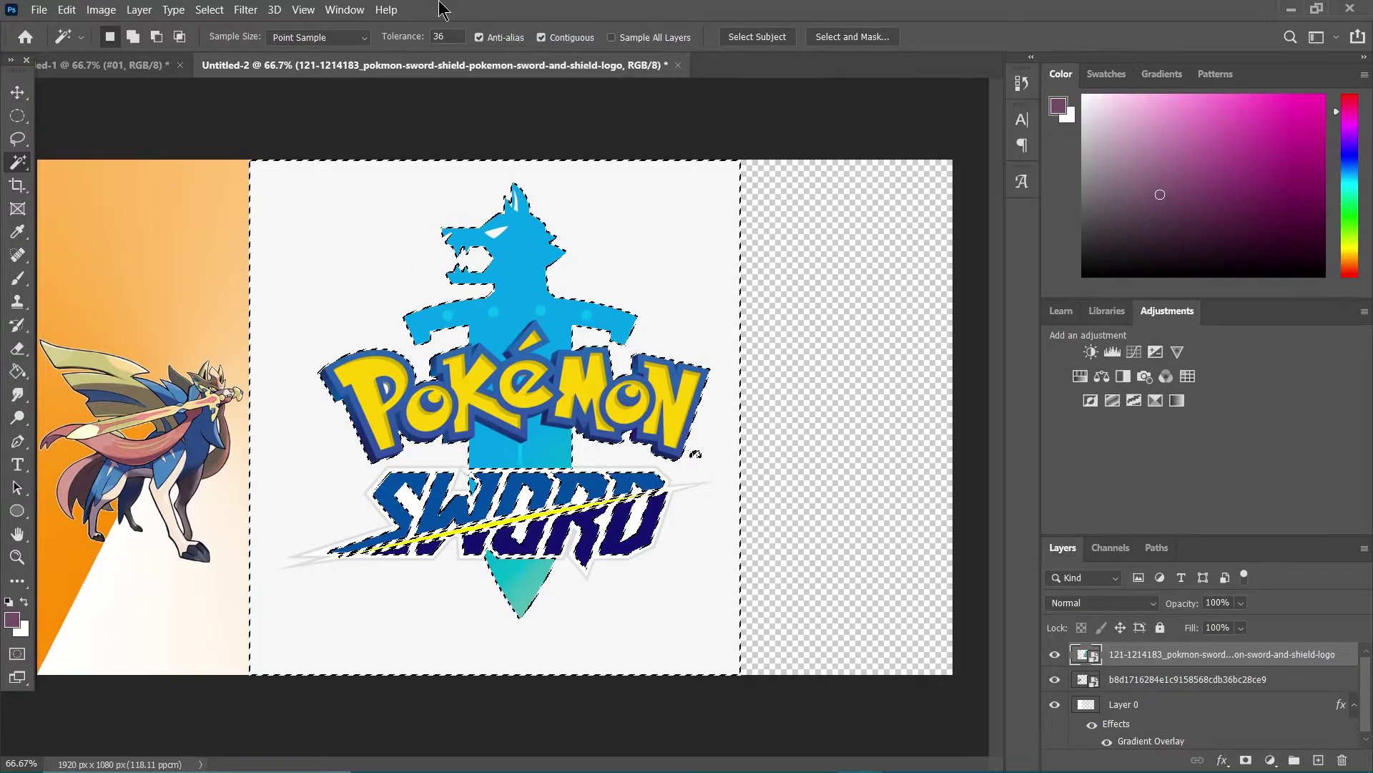
pyautogui.click(447, 36)
pyautogui.press('BackSpace')
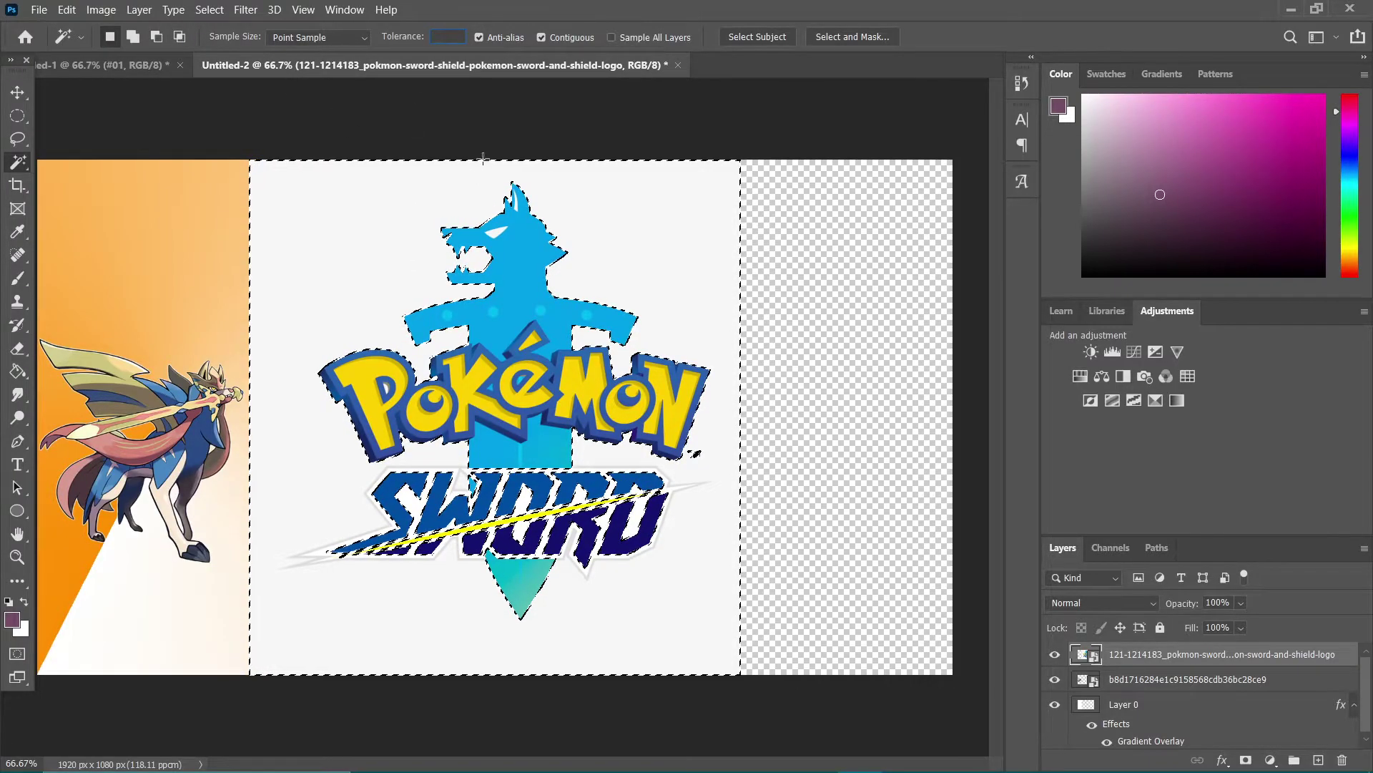
pyautogui.write('1')
pyautogui.click(398, 213)
# Rasterize the Pokémon Sword logo layer, delete its selected white background and clear the selection
pyautogui.press('Delete')
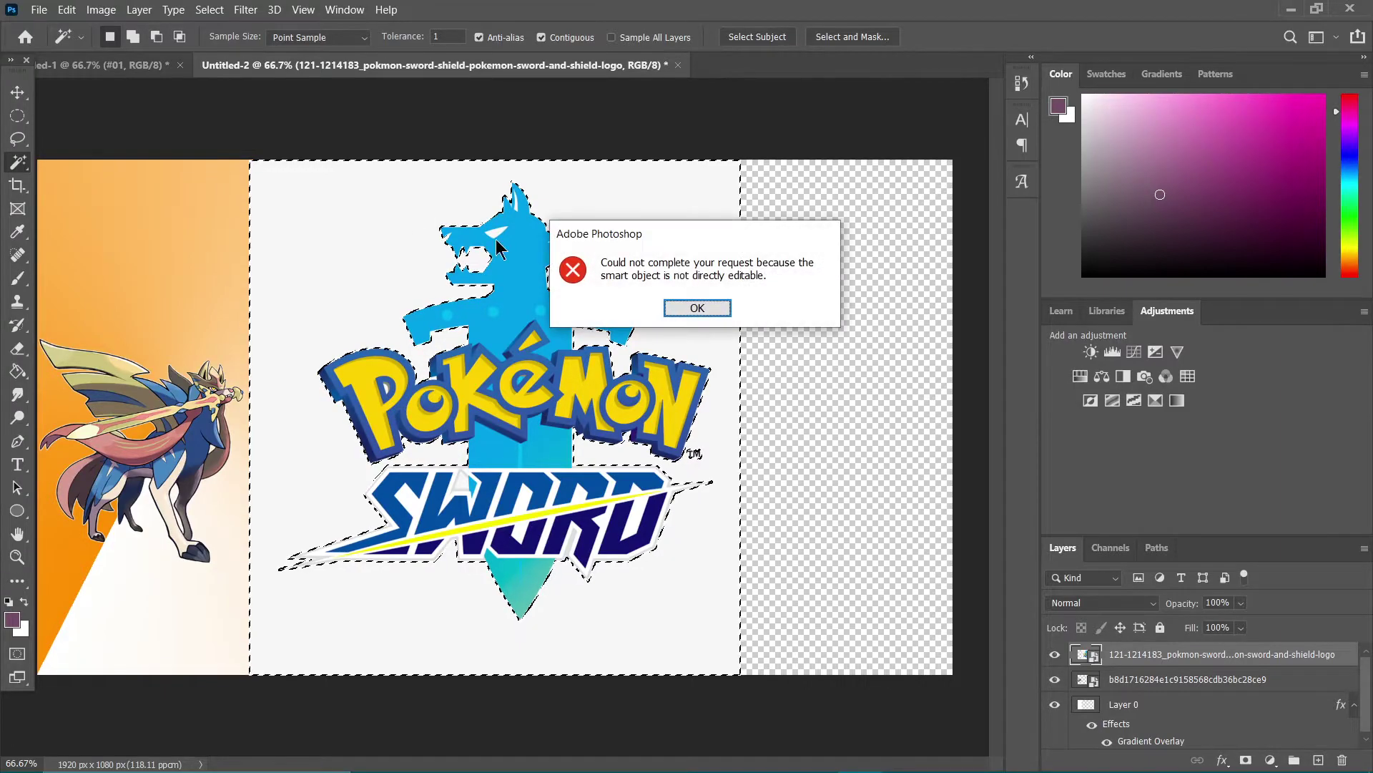
pyautogui.click(712, 309)
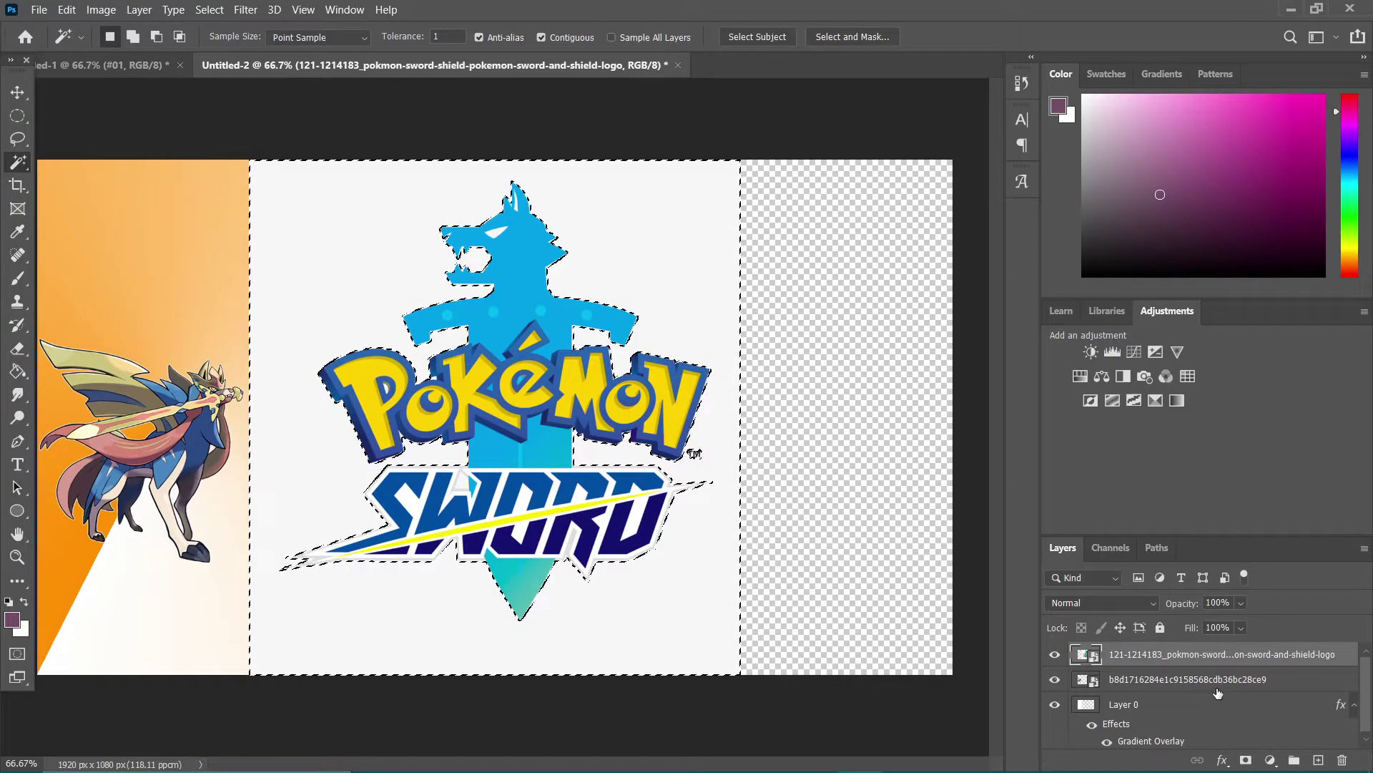
pyautogui.rightClick(1253, 654)
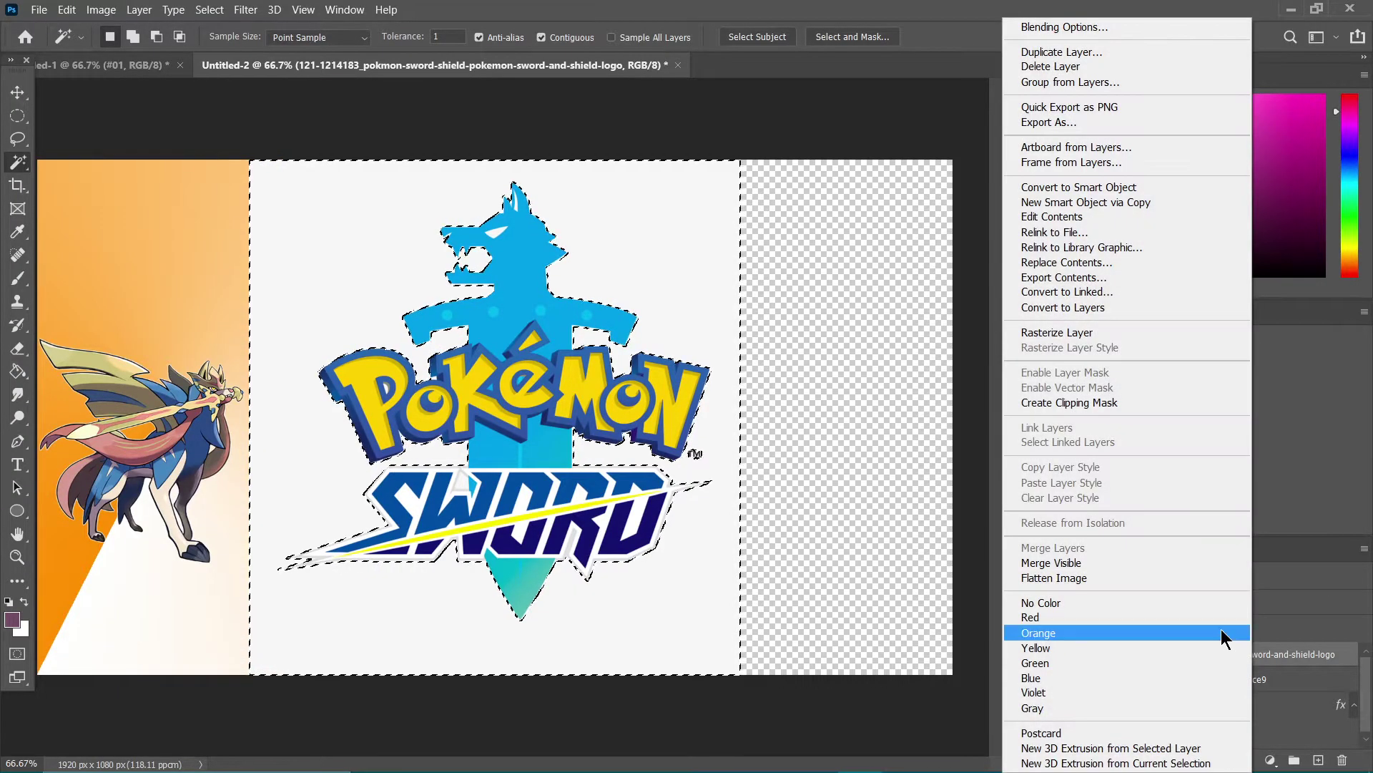
pyautogui.click(1101, 332)
pyautogui.press('Delete')
pyautogui.click(708, 292)
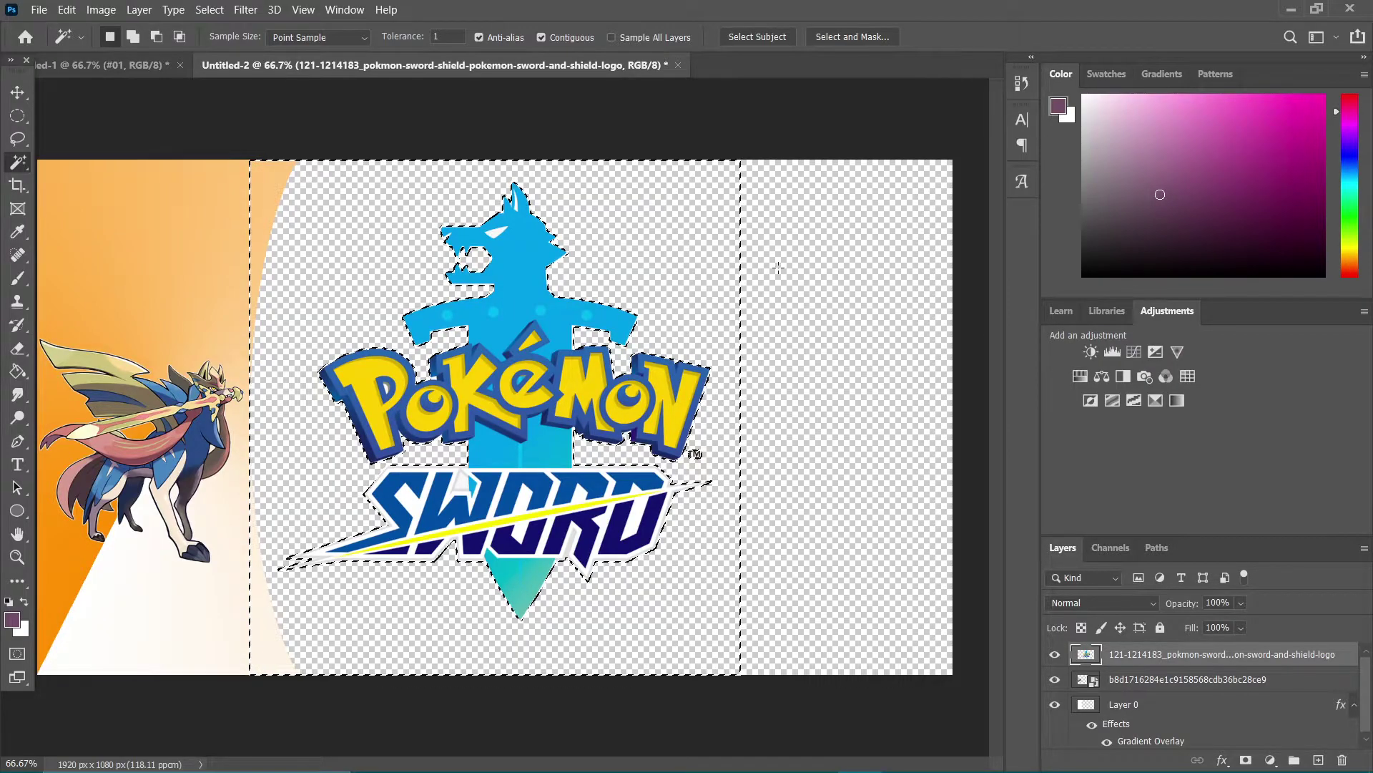
pyautogui.hotkey('ctrl', 'd')
# Scale the logo down to the gradient strip's width and place it in the strip's upper part above the character
pyautogui.click(17, 91)
pyautogui.hotkey('ctrl', 't')
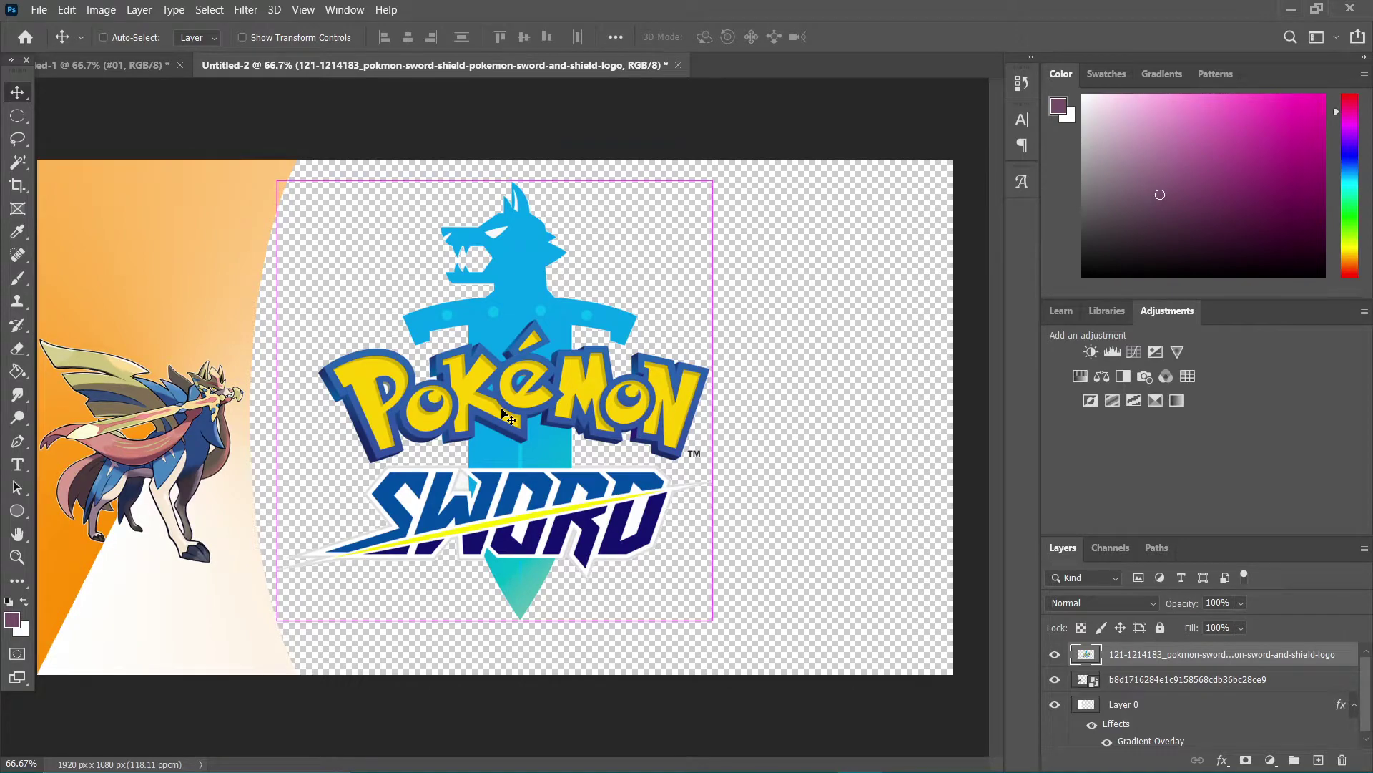
pyautogui.moveTo(716, 170); pyautogui.dragTo(211, 369)
pyautogui.press('Return')
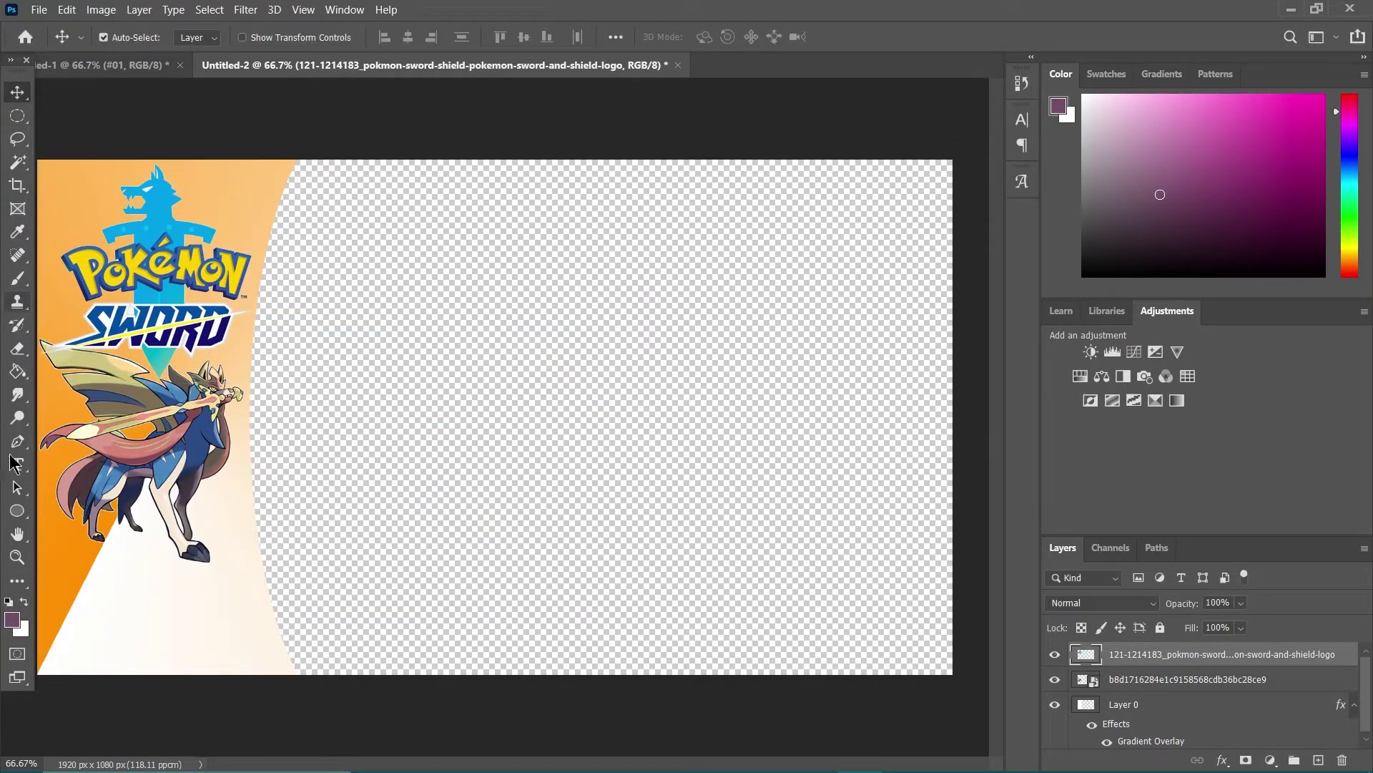
# Add the text "PLAYTHROUGH" in orange Sword font at 46 pt and move it onto the empty canvas area
pyautogui.click(18, 466)
pyautogui.click(128, 606)
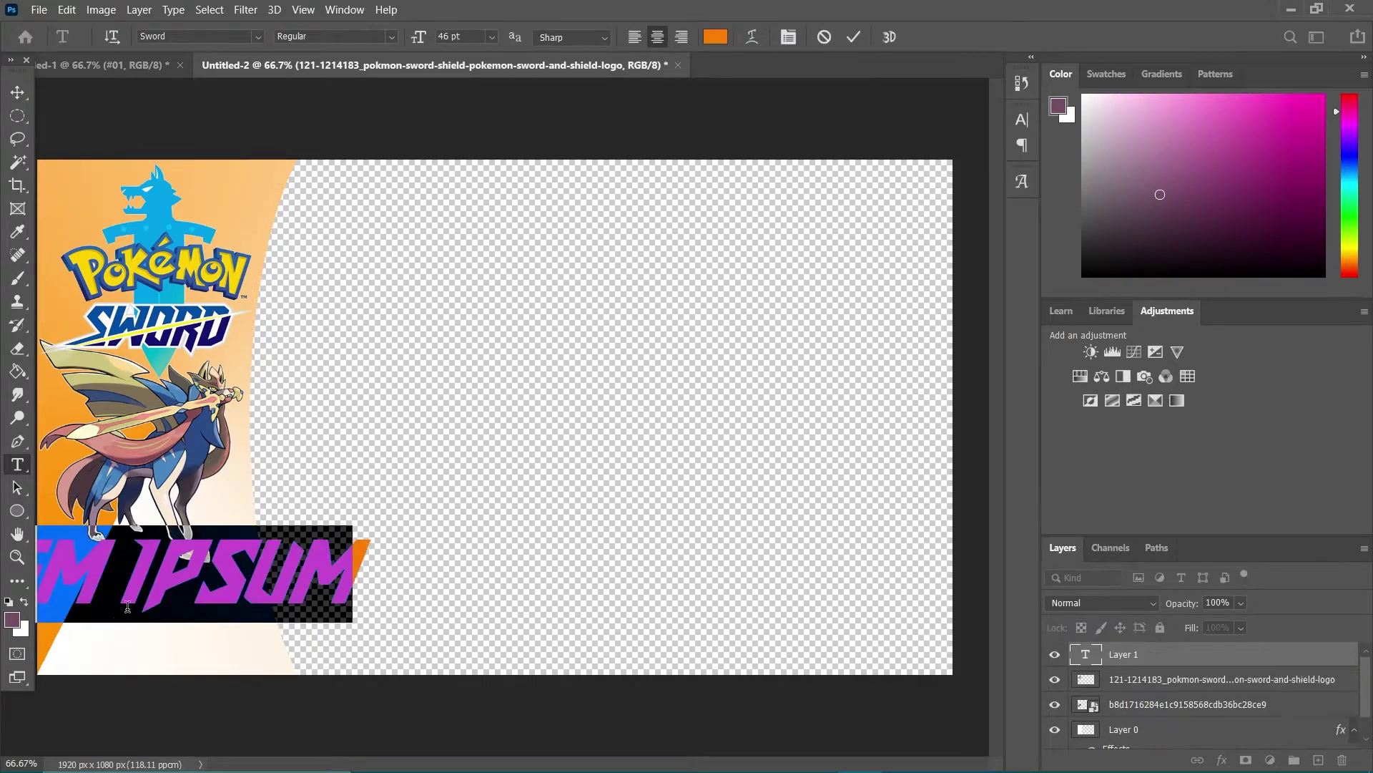
pyautogui.write('PL')
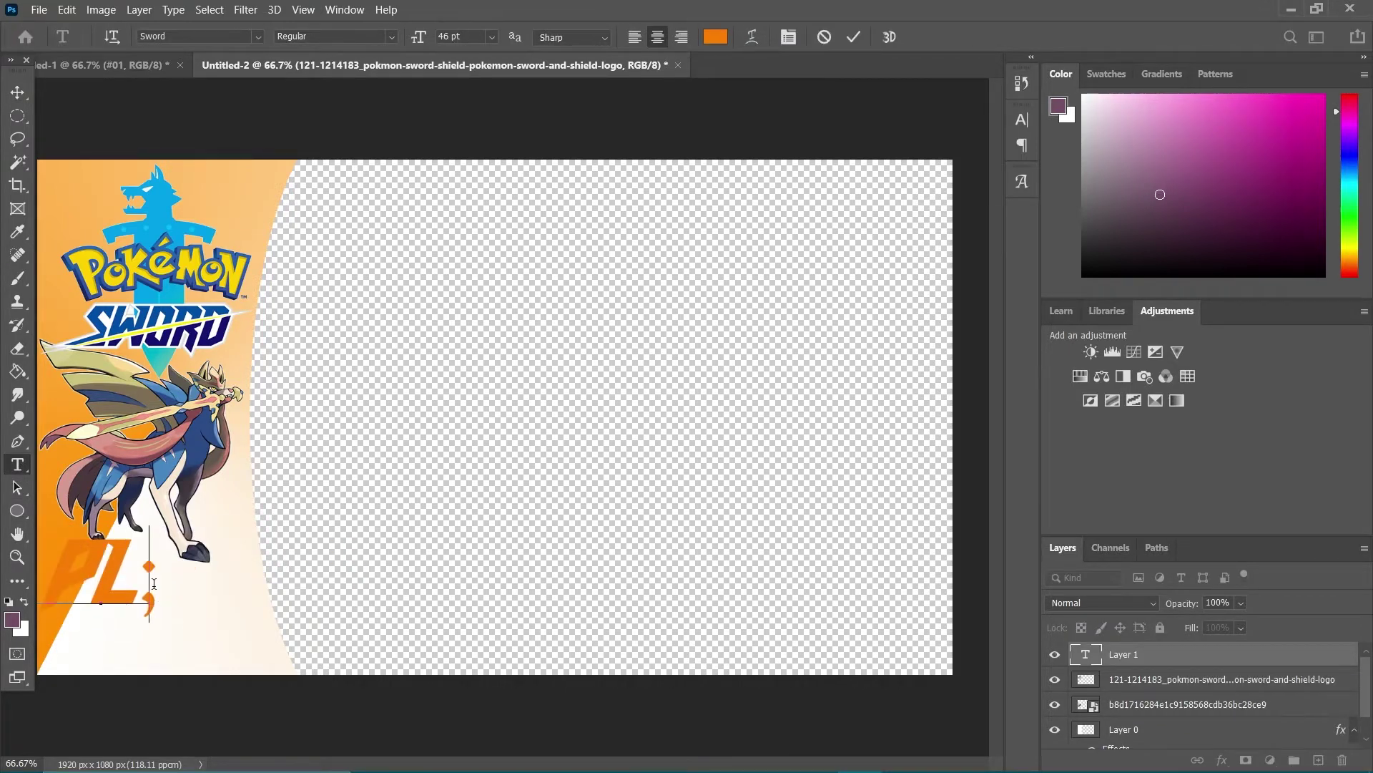
pyautogui.write('AYTHROUGH')
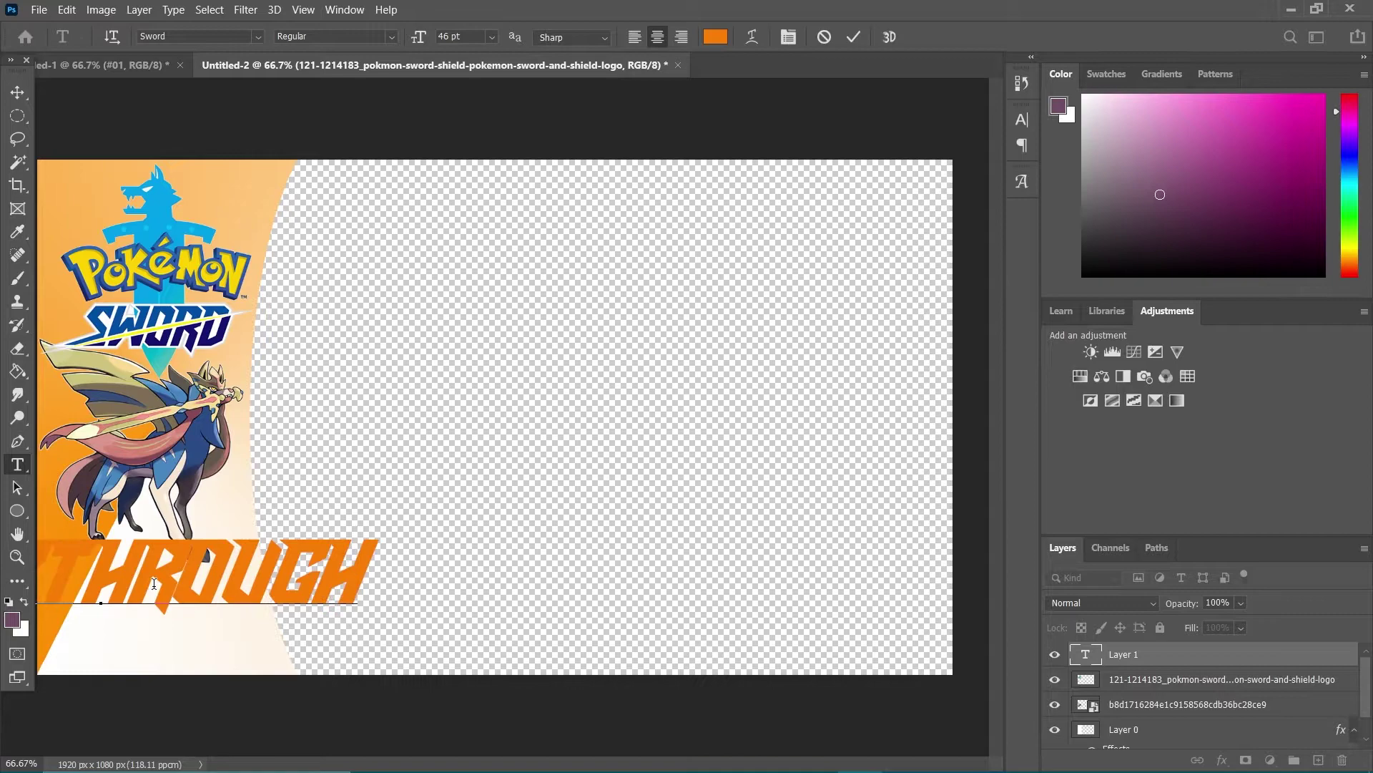
pyautogui.click(18, 93)
pyautogui.moveTo(193, 592); pyautogui.dragTo(447, 416)
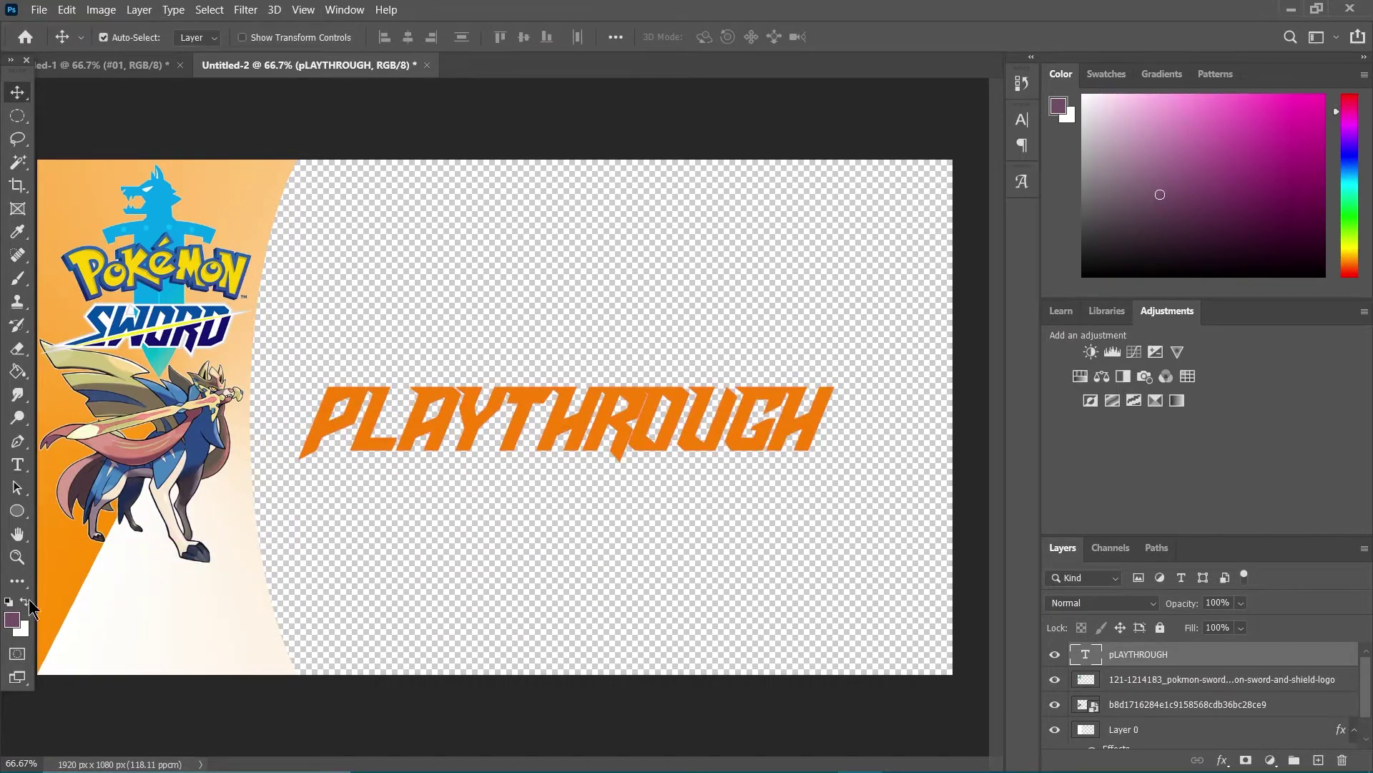
# Reduce the title's font size, break it into the lines PLAY and THROUGH, and position it below the character on the strip
pyautogui.click(18, 465)
pyautogui.click(226, 38)
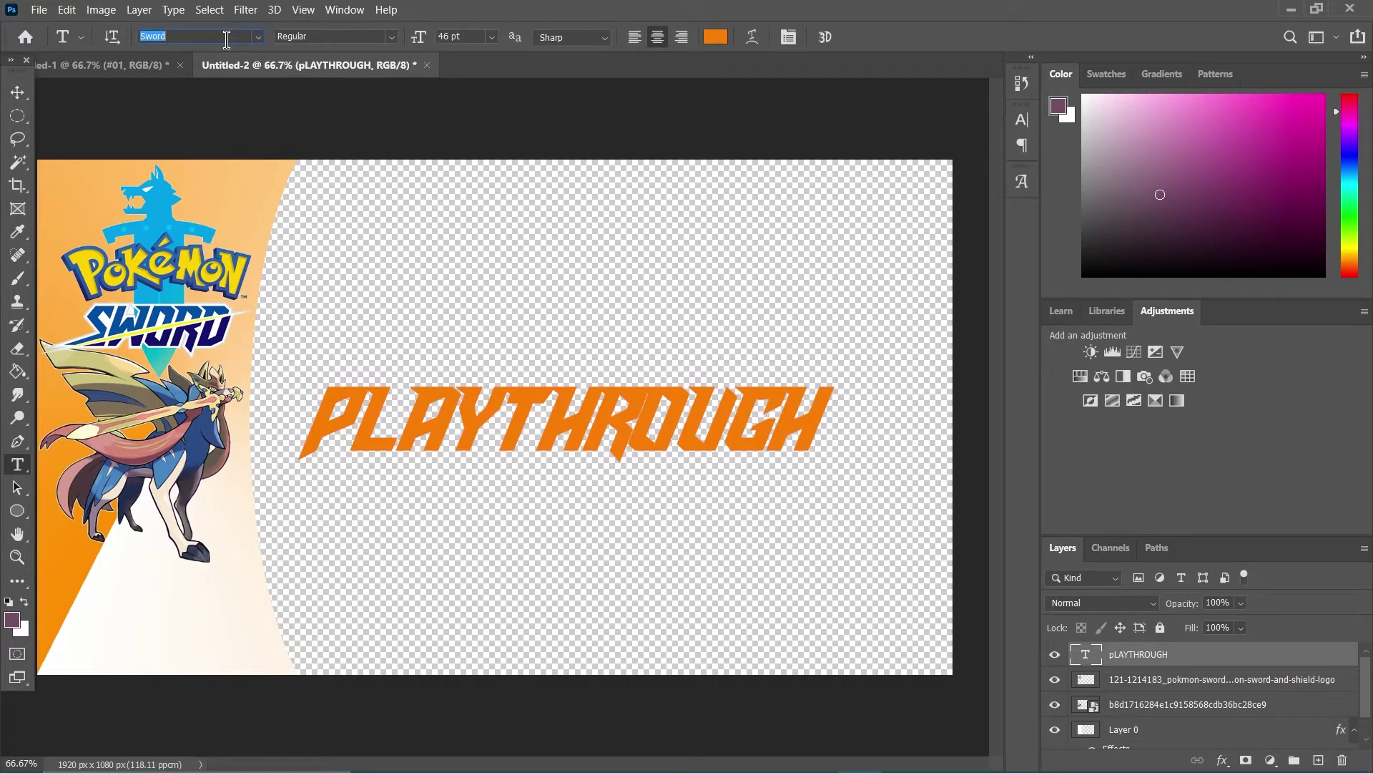
pyautogui.click(255, 40)
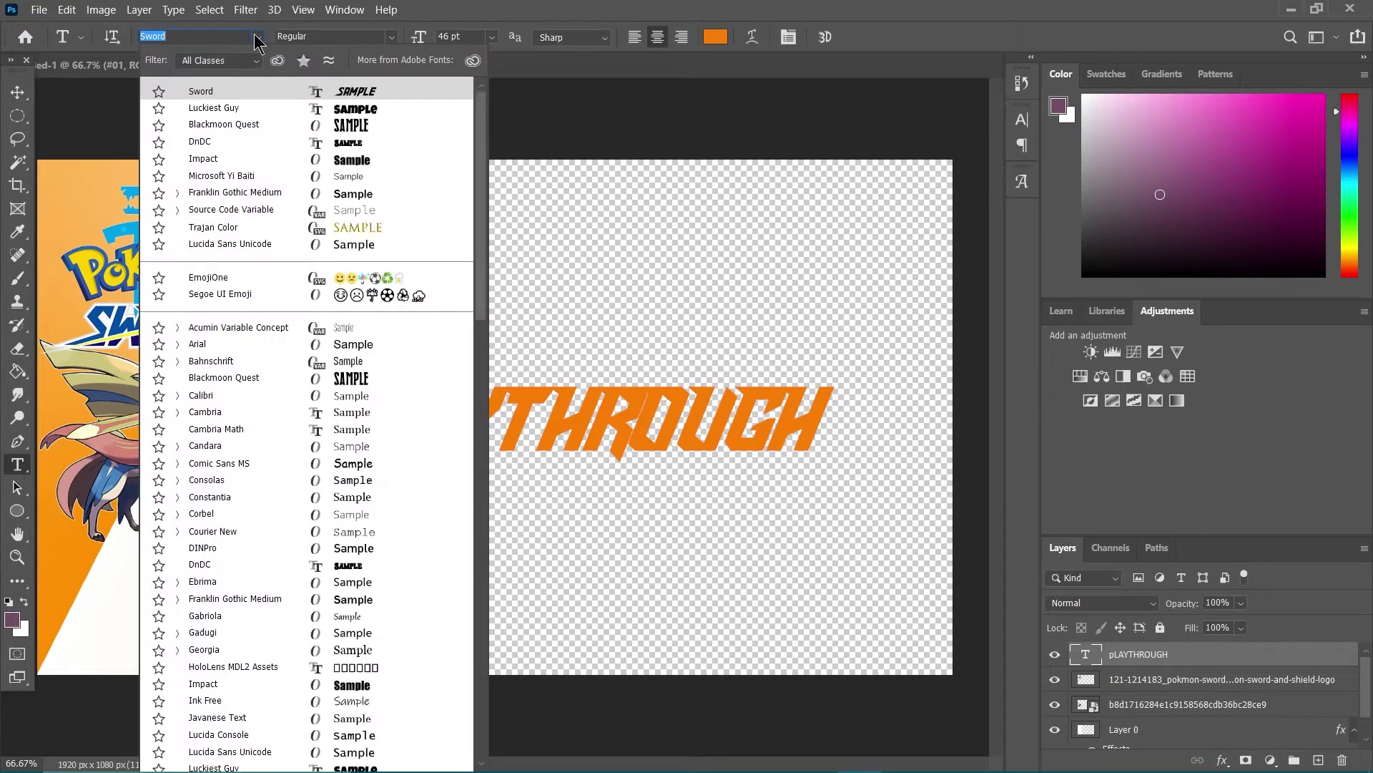
pyautogui.click(239, 90)
pyautogui.doubleClick(501, 420)
pyautogui.moveTo(418, 37); pyautogui.dragTo(396, 44)
pyautogui.click(520, 432)
pyautogui.press('Return')
pyautogui.click(18, 92)
pyautogui.moveTo(542, 466); pyautogui.dragTo(123, 619)
# Add a gradient overlay to the PLAY THROUGH text, replacing the white end stop with blue sampled from the SWORD logo lettering
pyautogui.doubleClick(1226, 654)
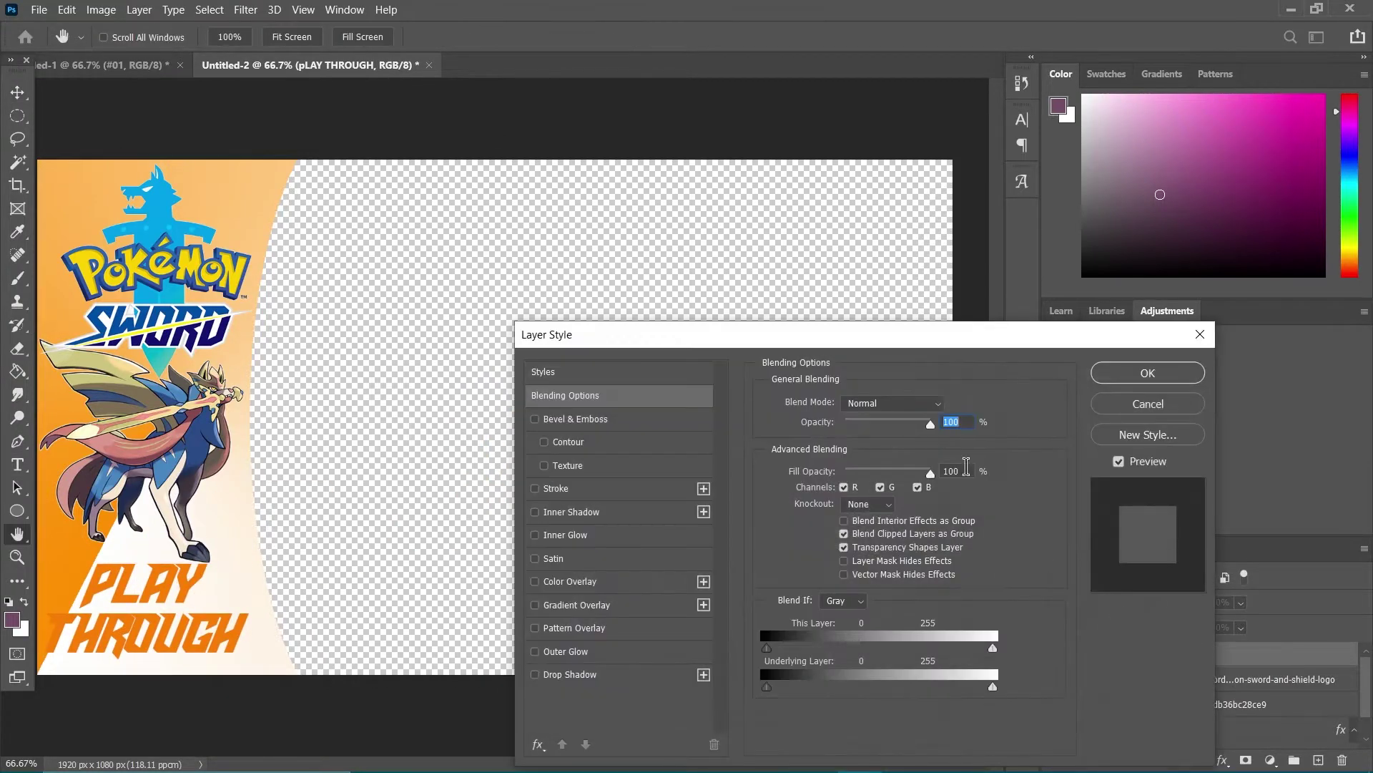
pyautogui.click(538, 606)
pyautogui.click(872, 444)
pyautogui.click(1339, 513)
pyautogui.click(1059, 589)
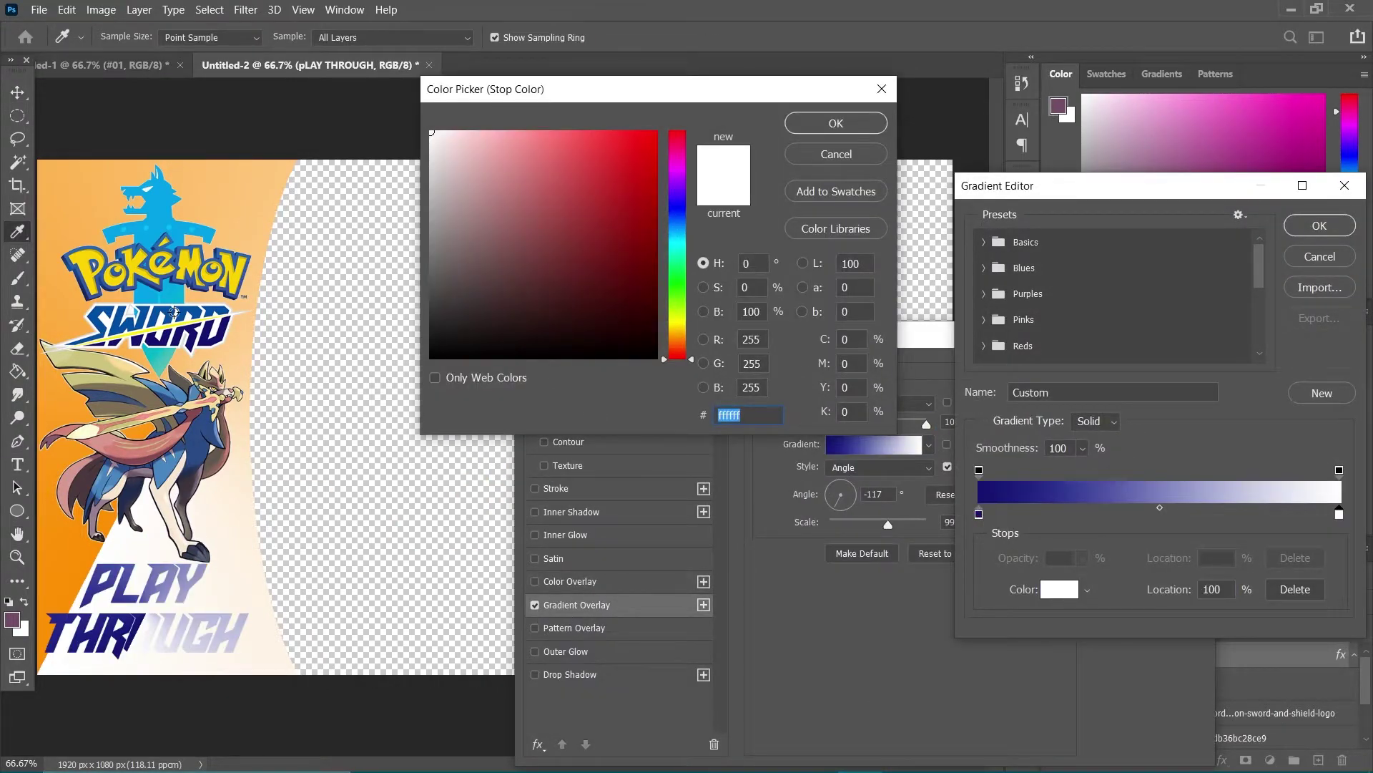
pyautogui.click(174, 312)
pyautogui.click(829, 130)
pyautogui.click(1334, 229)
# Reverse the text's gradient overlay, set its angle to -160° and apply the layer style
pyautogui.click(948, 445)
pyautogui.click(834, 510)
pyautogui.moveTo(834, 510); pyautogui.dragTo(829, 501)
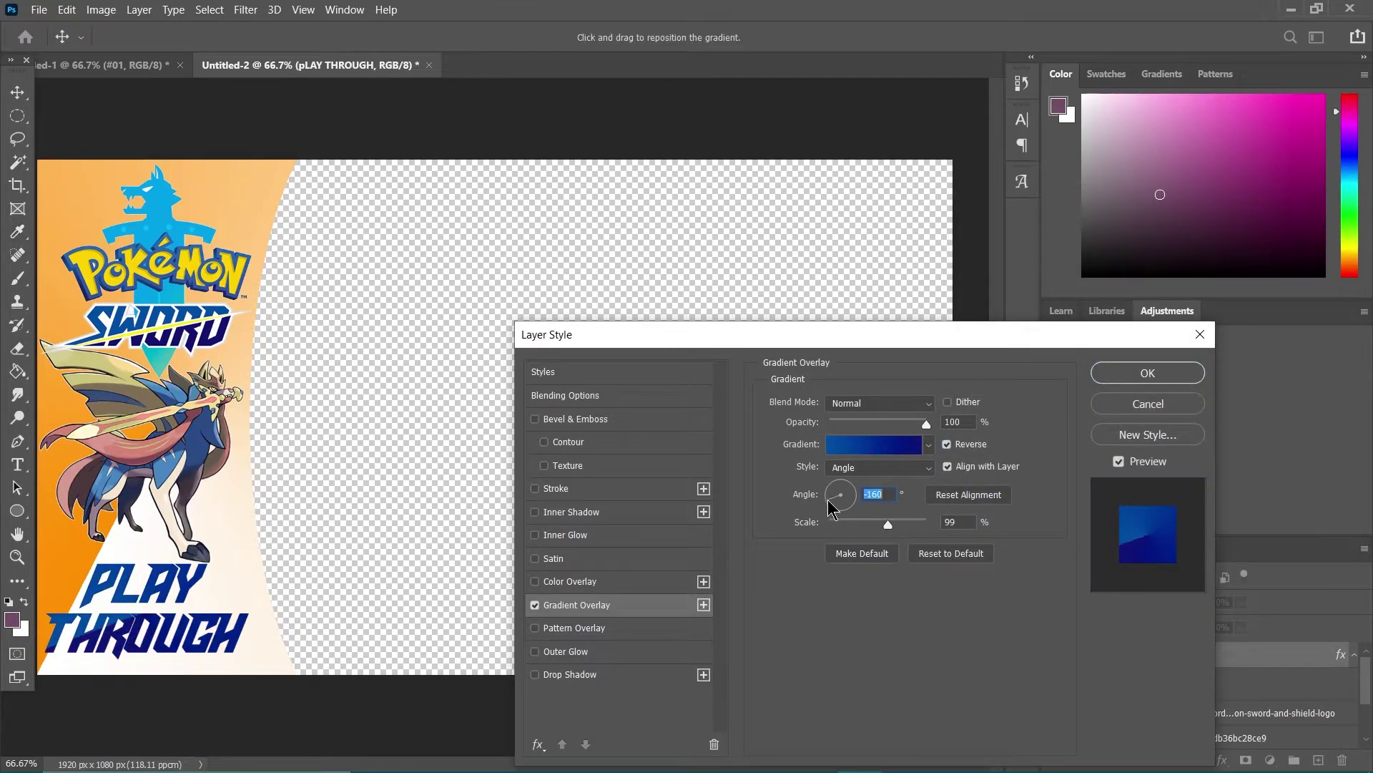
pyautogui.click(1148, 375)
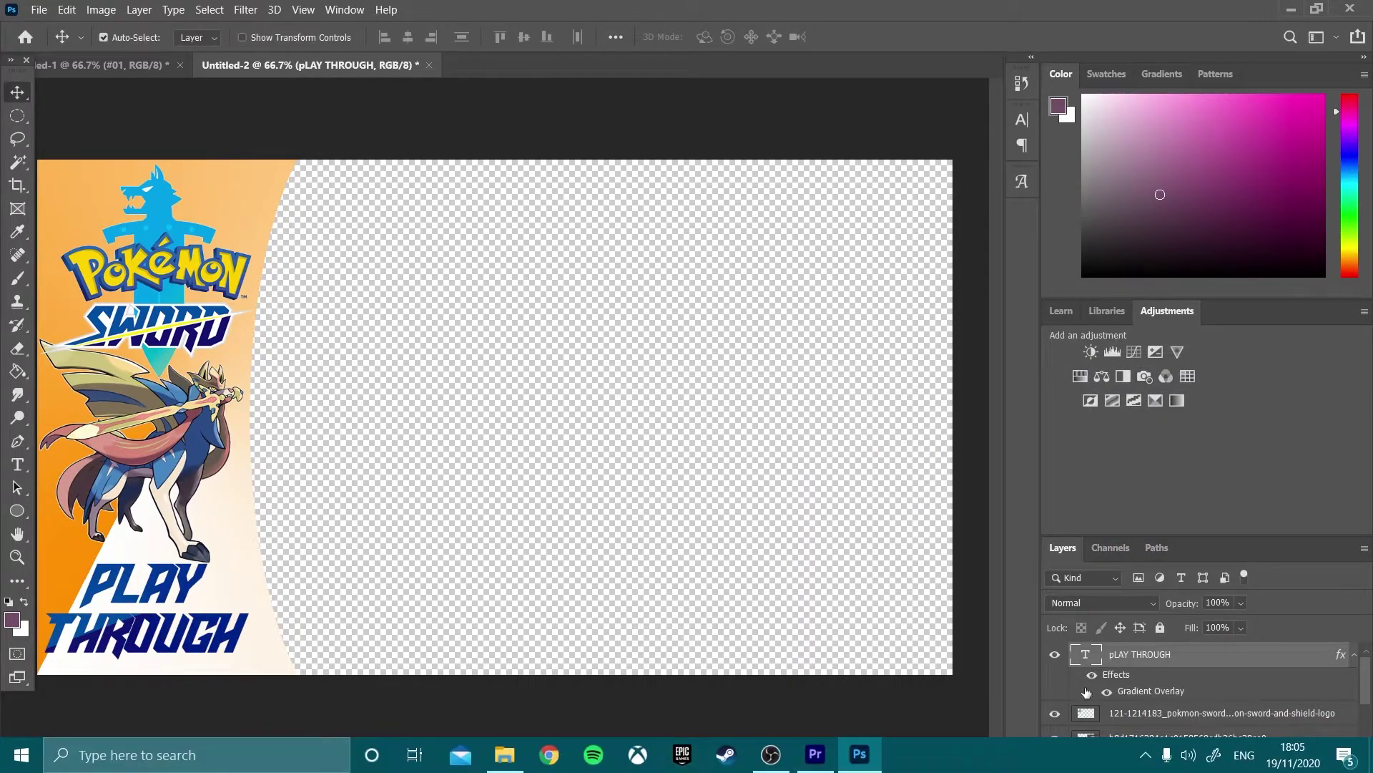
# Give the gradient strip on Layer 0 an outer glow in orange #ff9101, increase the glow size and apply it
pyautogui.scroll(-2, 1232, 698)
pyautogui.doubleClick(1226, 708)
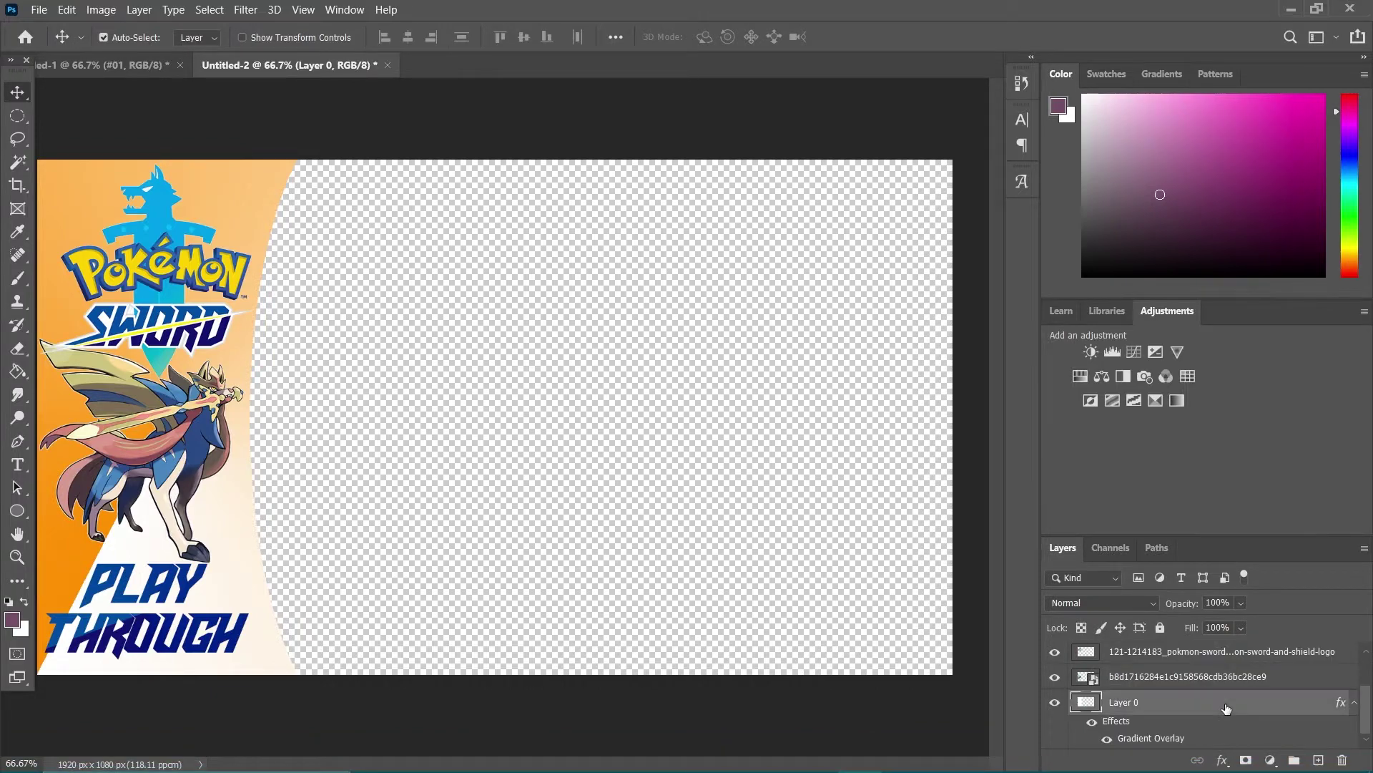
pyautogui.click(535, 650)
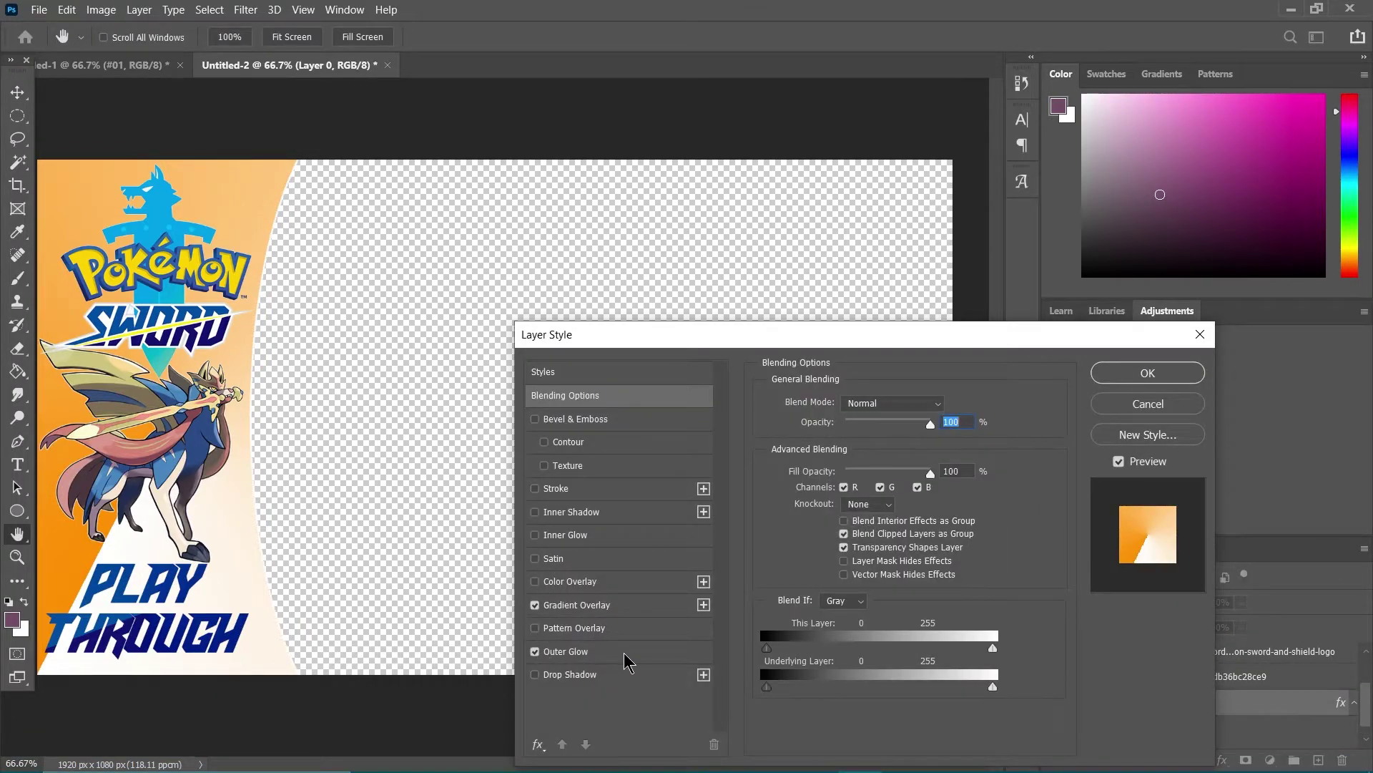
pyautogui.click(628, 652)
pyautogui.click(808, 465)
pyautogui.click(261, 509)
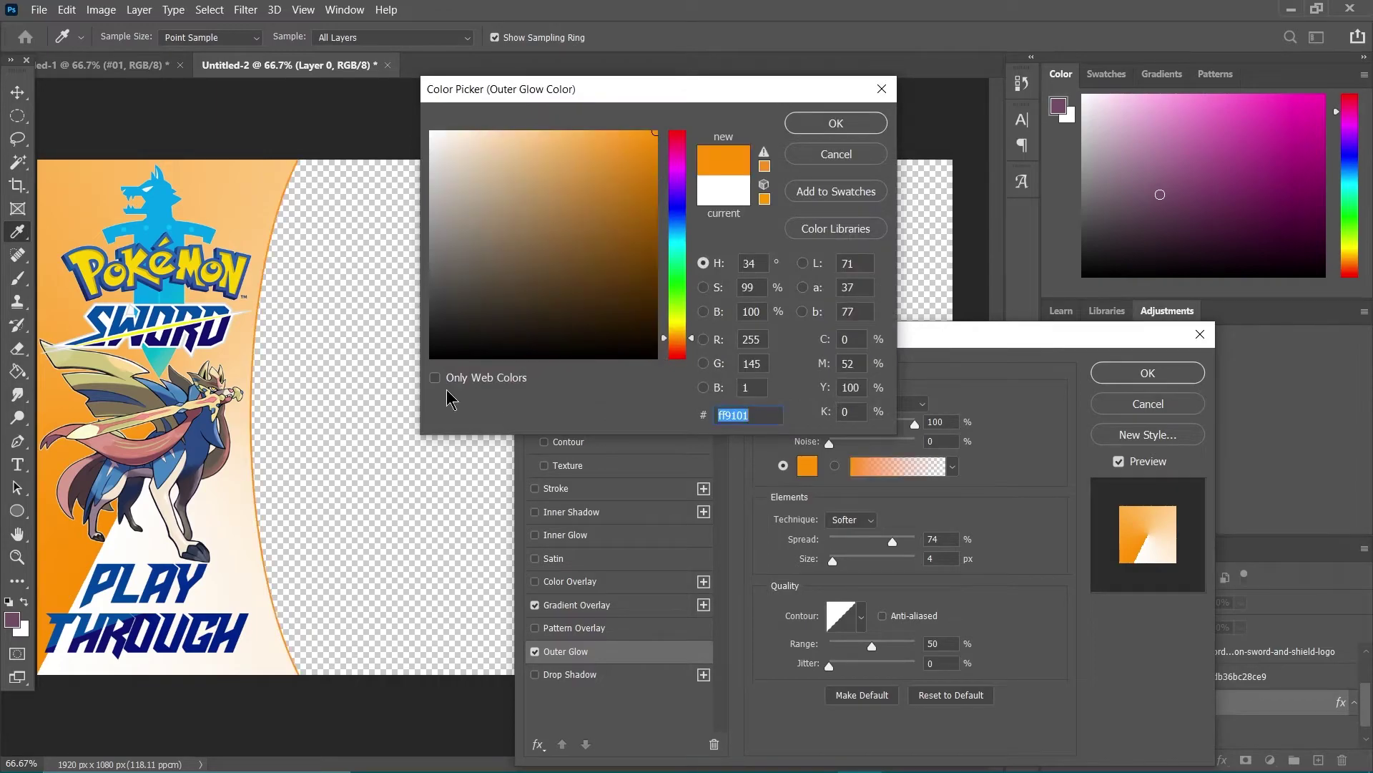
pyautogui.click(824, 129)
pyautogui.moveTo(832, 561); pyautogui.dragTo(838, 574)
pyautogui.click(1159, 377)
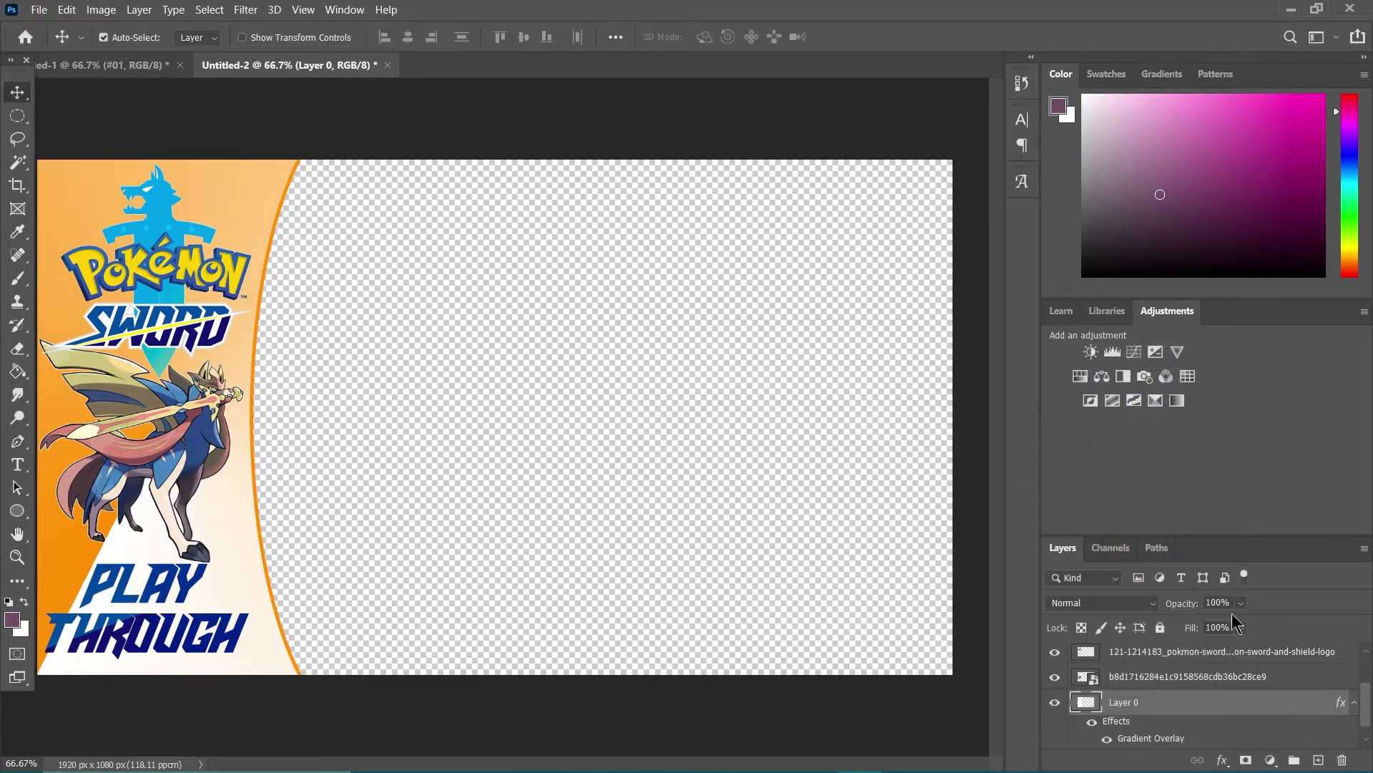
# Add a white stroke to the wolf character layer, apply it and nudge the character's position slightly
pyautogui.doubleClick(1296, 678)
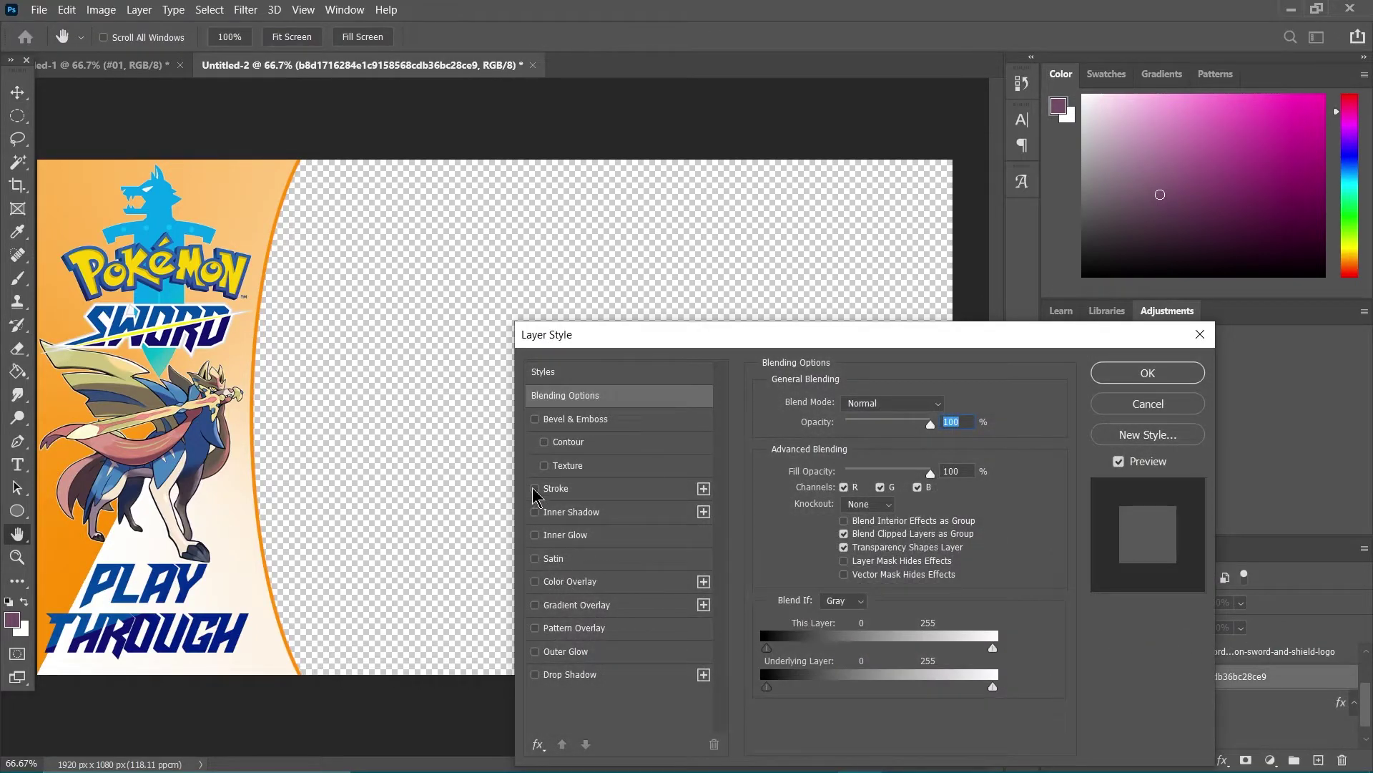
pyautogui.click(603, 492)
pyautogui.click(831, 410)
pyautogui.press('Return')
pyautogui.moveTo(201, 477); pyautogui.dragTo(201, 474)
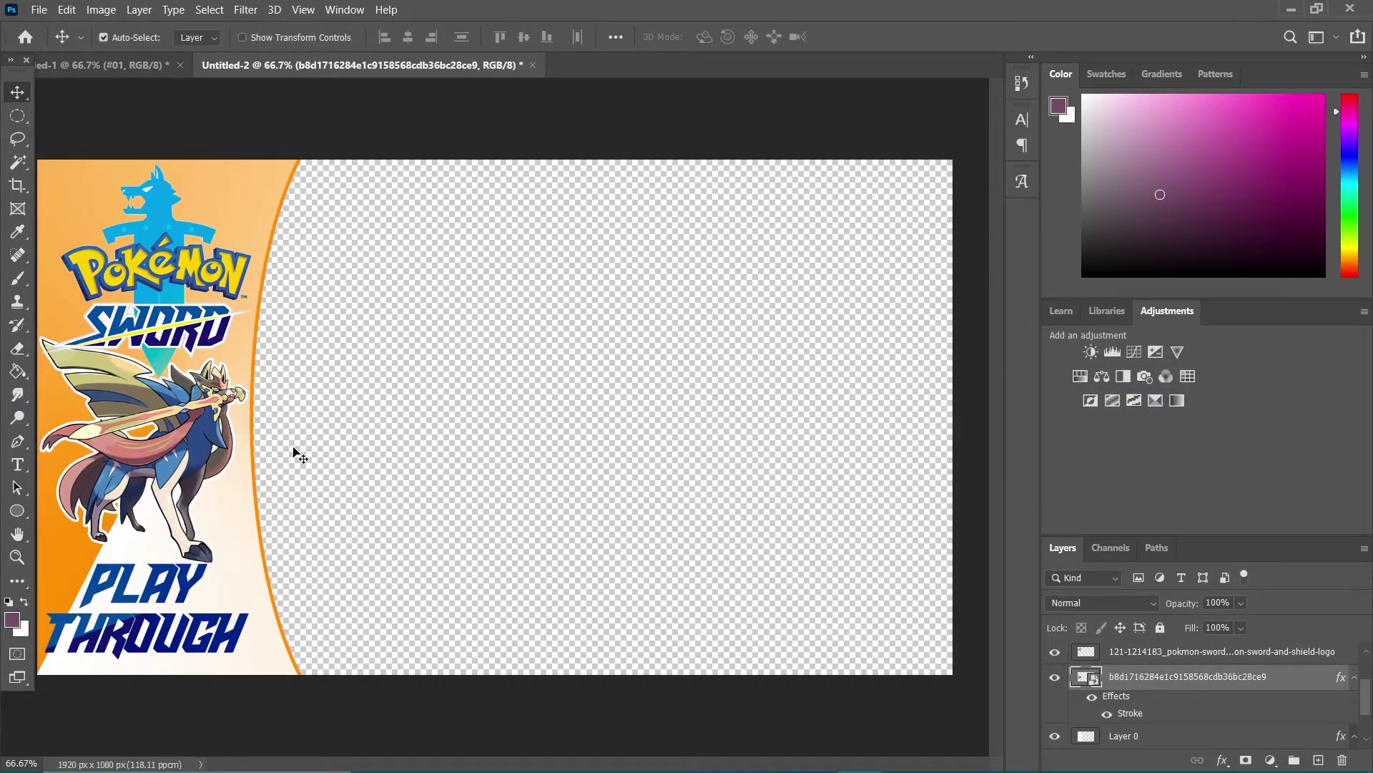
# Add a white stroke to both the Pokémon Sword logo layer and the PLAY THROUGH text layer
pyautogui.click(1332, 655)
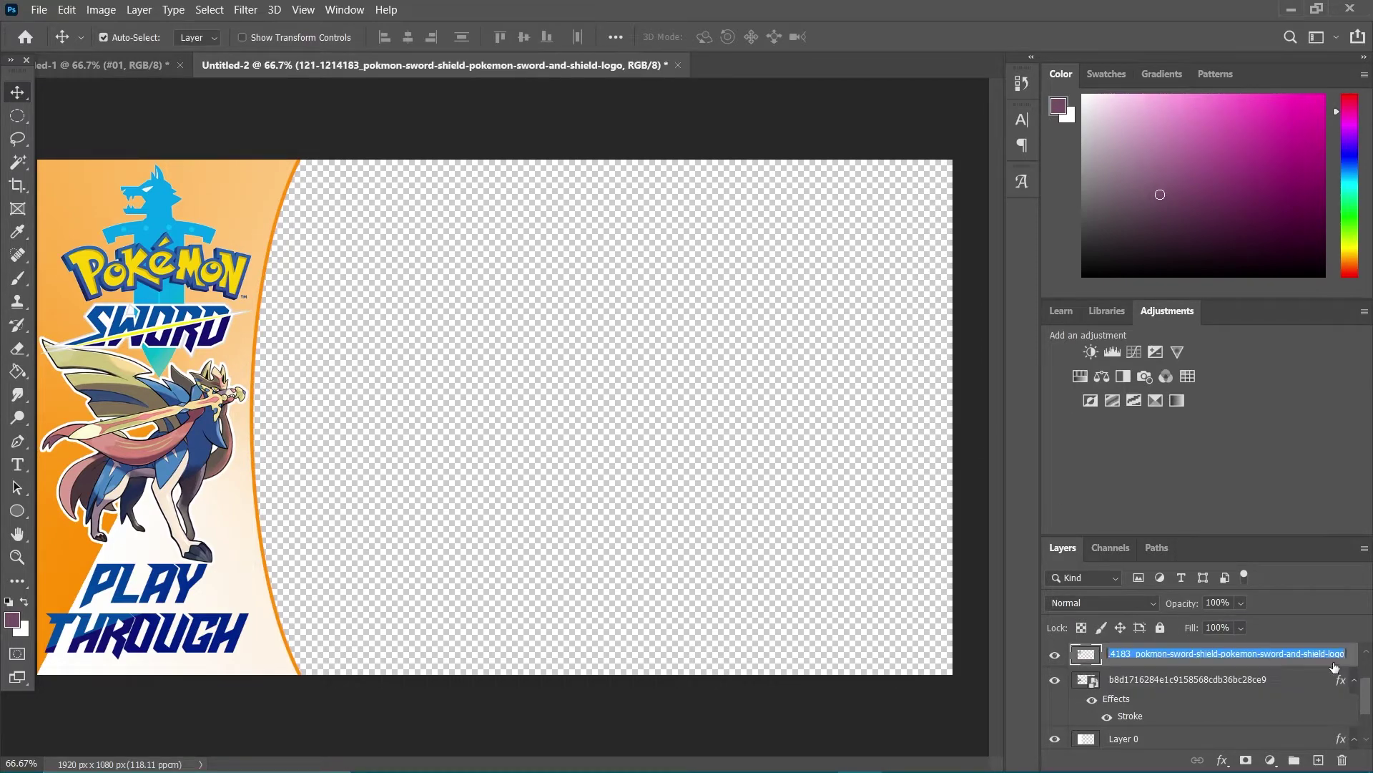
pyautogui.doubleClick(1332, 655)
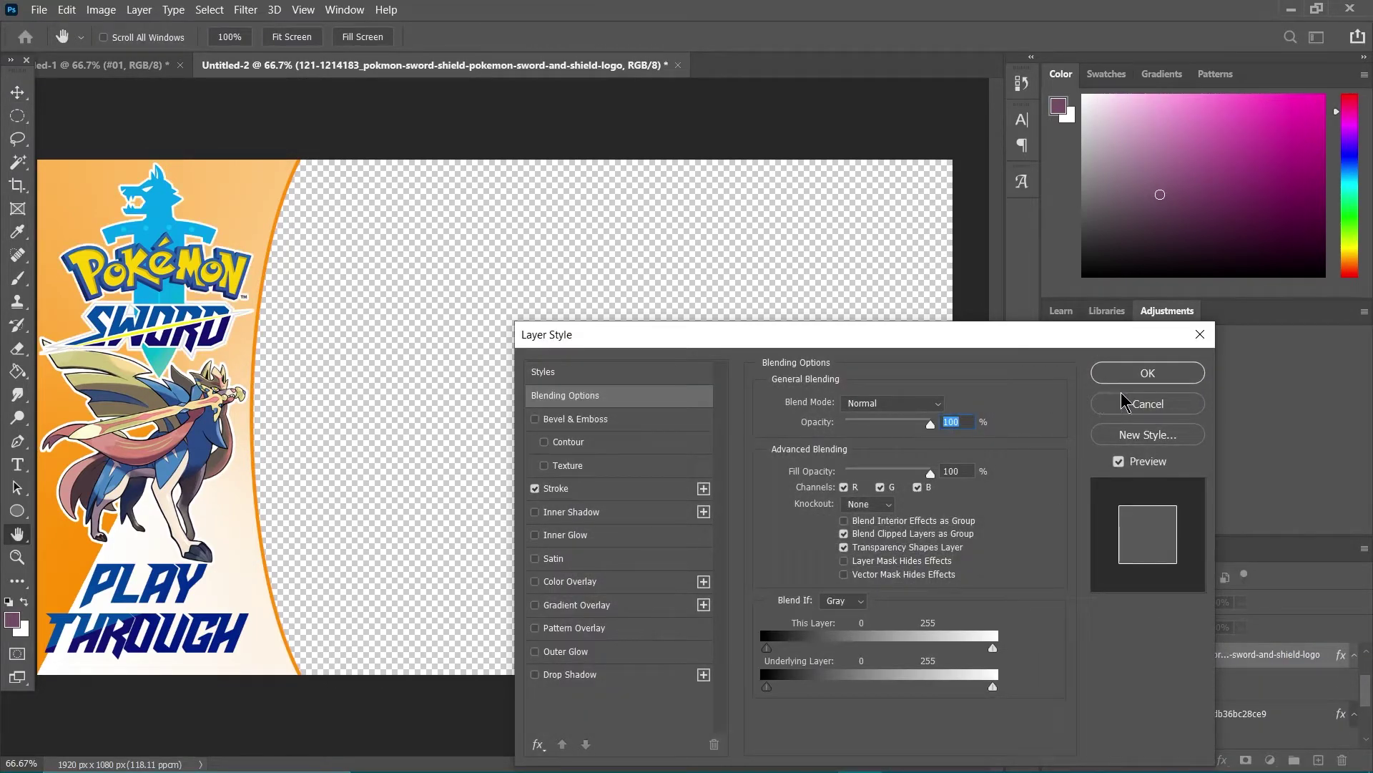
pyautogui.click(1154, 377)
pyautogui.doubleClick(1219, 667)
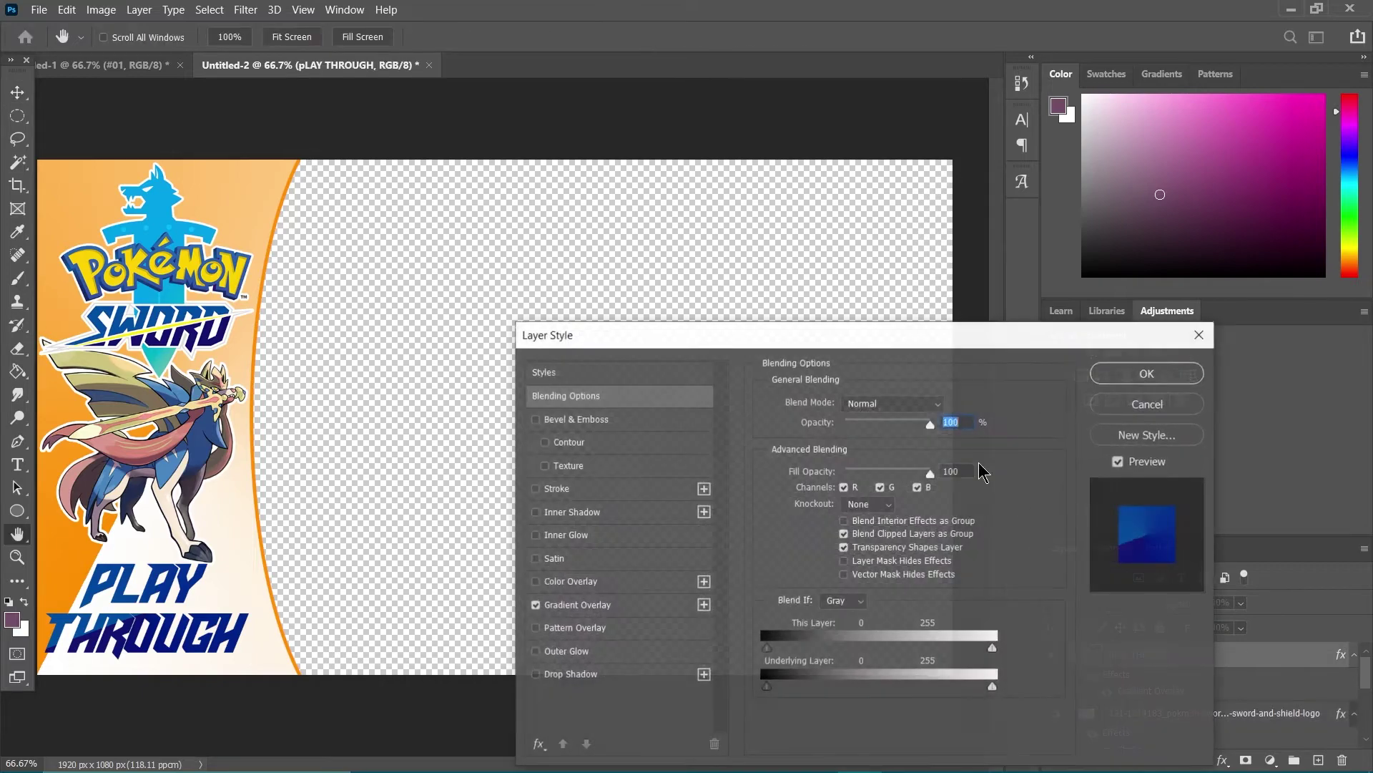
pyautogui.click(569, 490)
pyautogui.click(1161, 378)
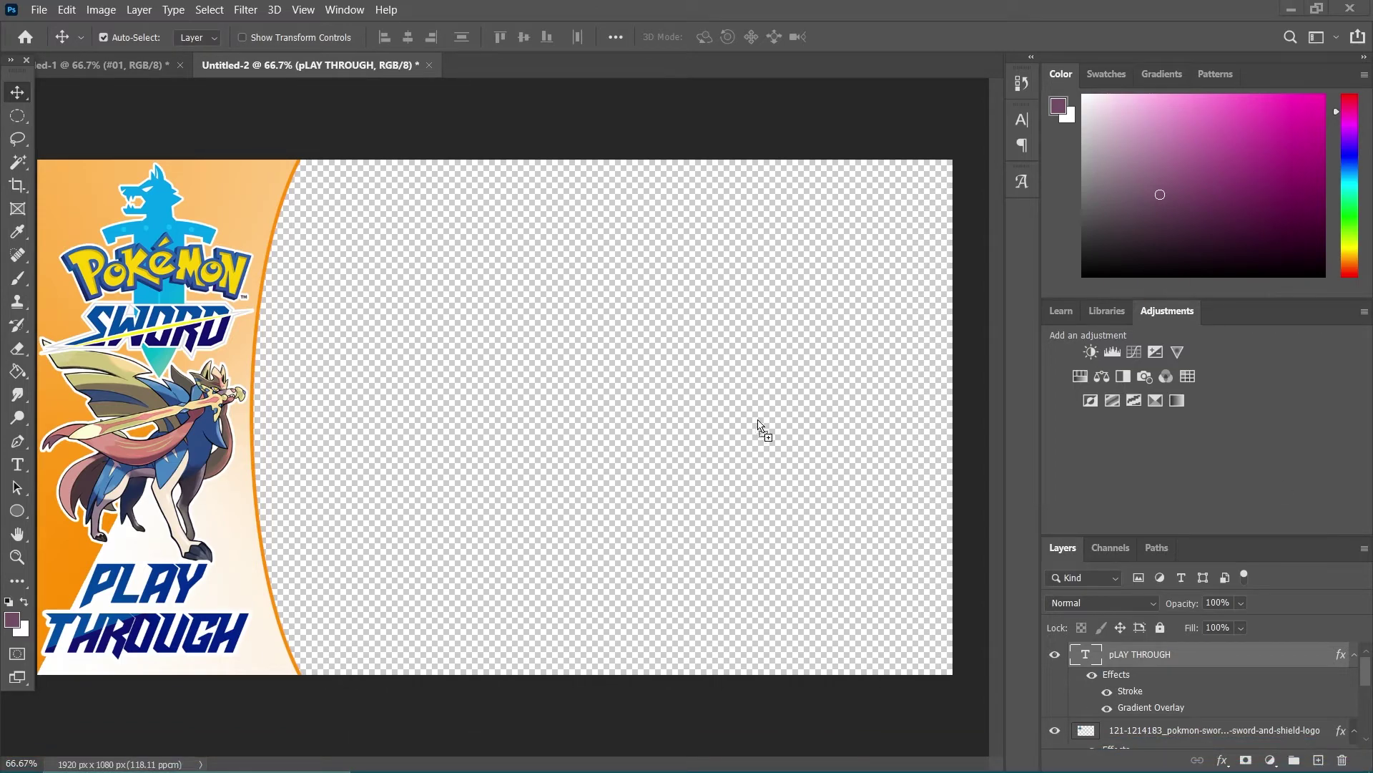
# Place the Still006 battle frame, enlarge it so the explosion fills the area beside the strip, and commit the placement
pyautogui.moveTo(766, 428); pyautogui.dragTo(805, 405)
pyautogui.moveTo(965, 689); pyautogui.dragTo(1166, 772)
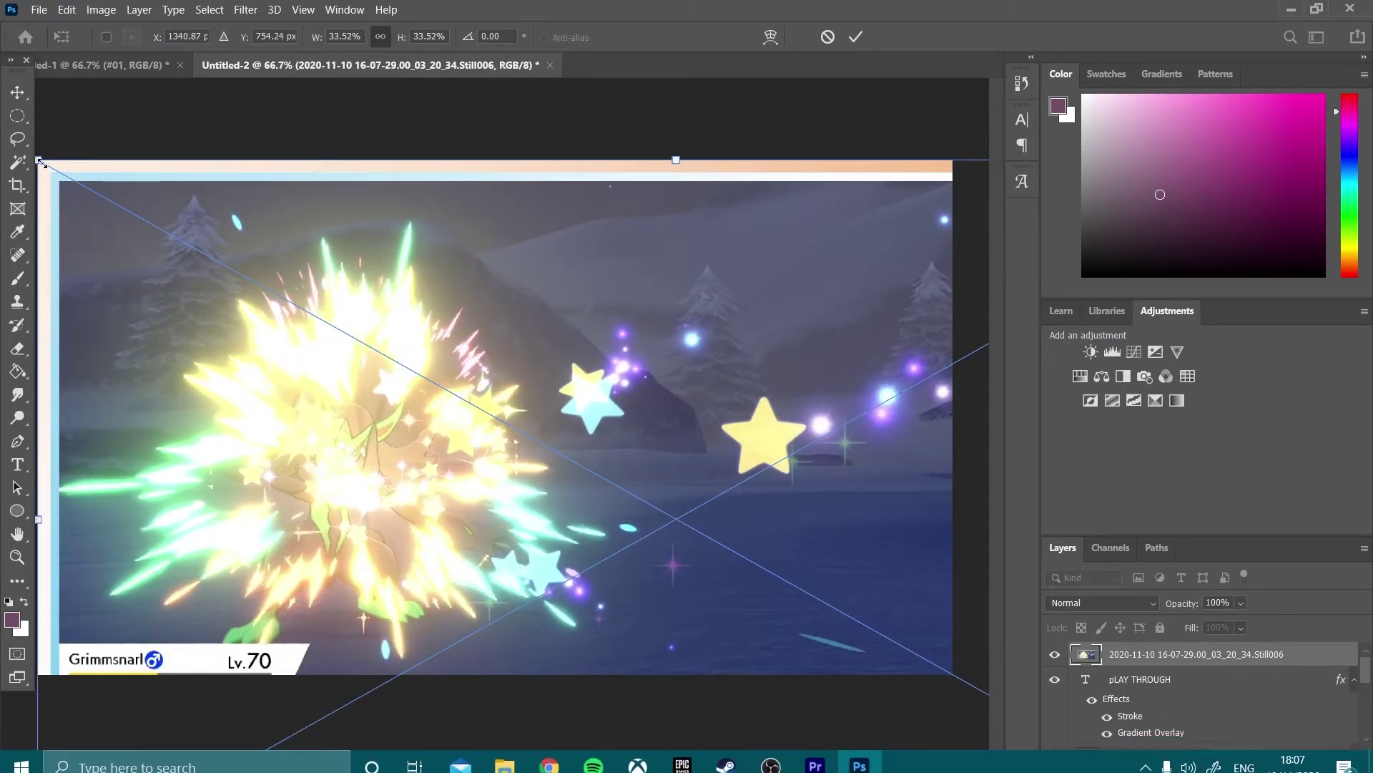
pyautogui.moveTo(445, 378); pyautogui.dragTo(959, 454)
pyautogui.moveTo(450, 179); pyautogui.dragTo(152, 16)
pyautogui.moveTo(380, 262); pyautogui.dragTo(477, 317)
pyautogui.hotkey('ctrl', '-')
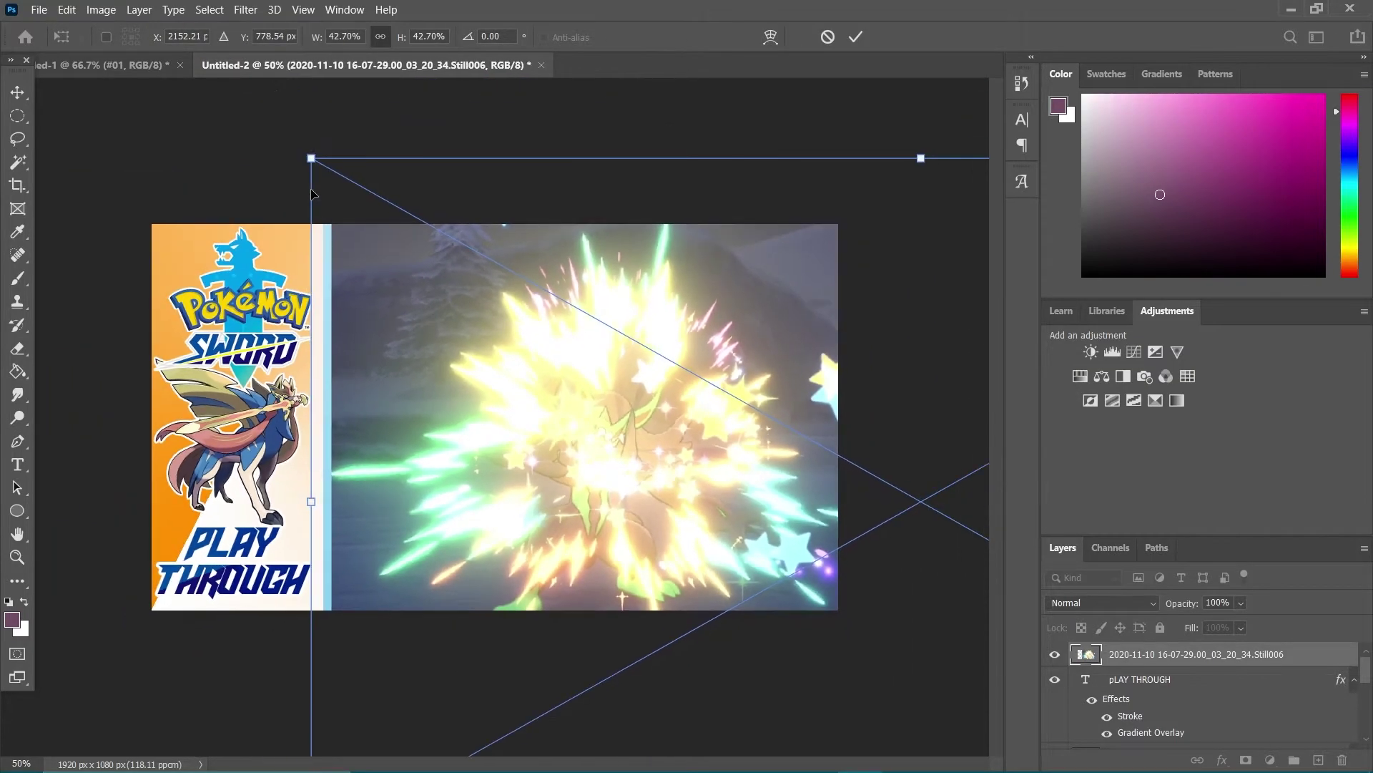
pyautogui.moveTo(311, 153); pyautogui.dragTo(241, 120)
pyautogui.moveTo(402, 280); pyautogui.dragTo(410, 287)
pyautogui.moveTo(608, 422); pyautogui.dragTo(592, 408)
pyautogui.press('Return')
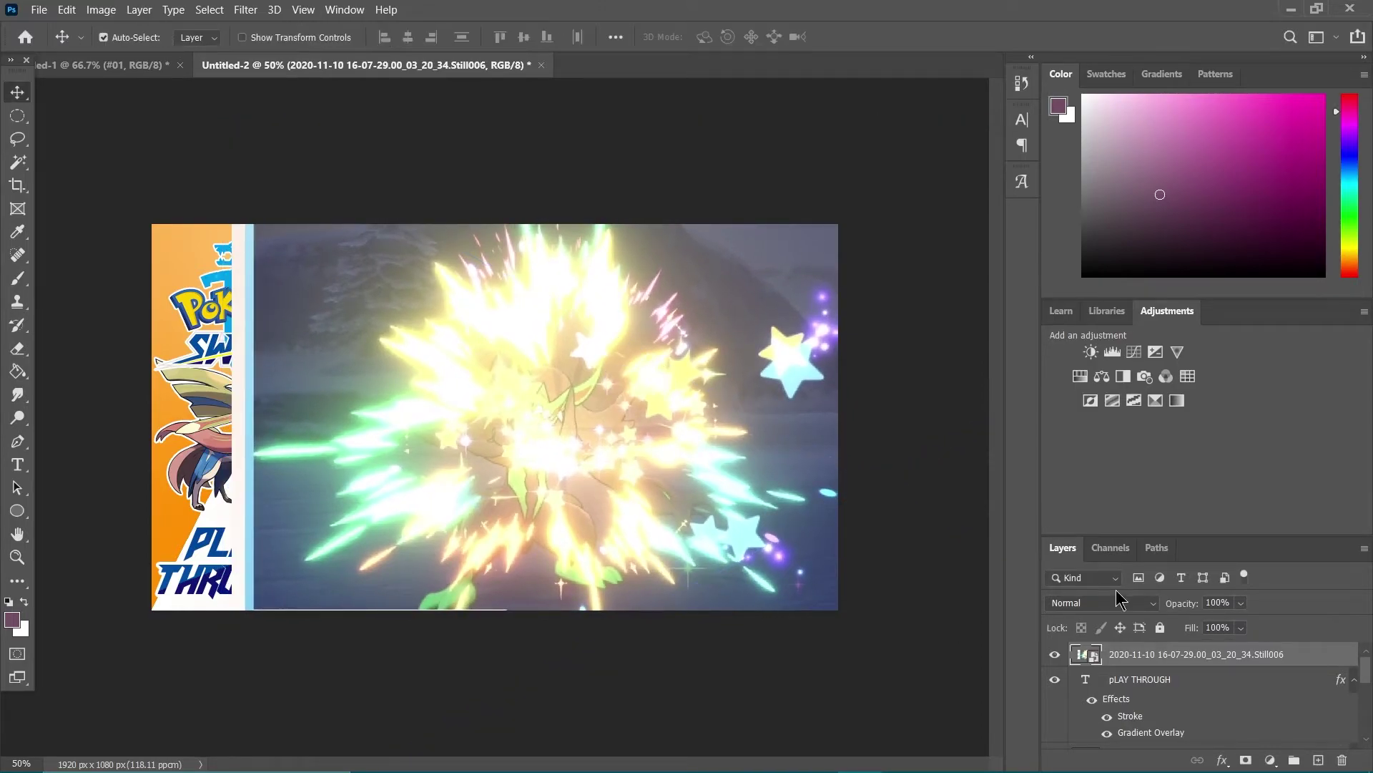
# Move the Still006 battle frame layer beneath Layer 0 and reposition the frame behind the strip
pyautogui.moveTo(1275, 668); pyautogui.dragTo(1273, 737)
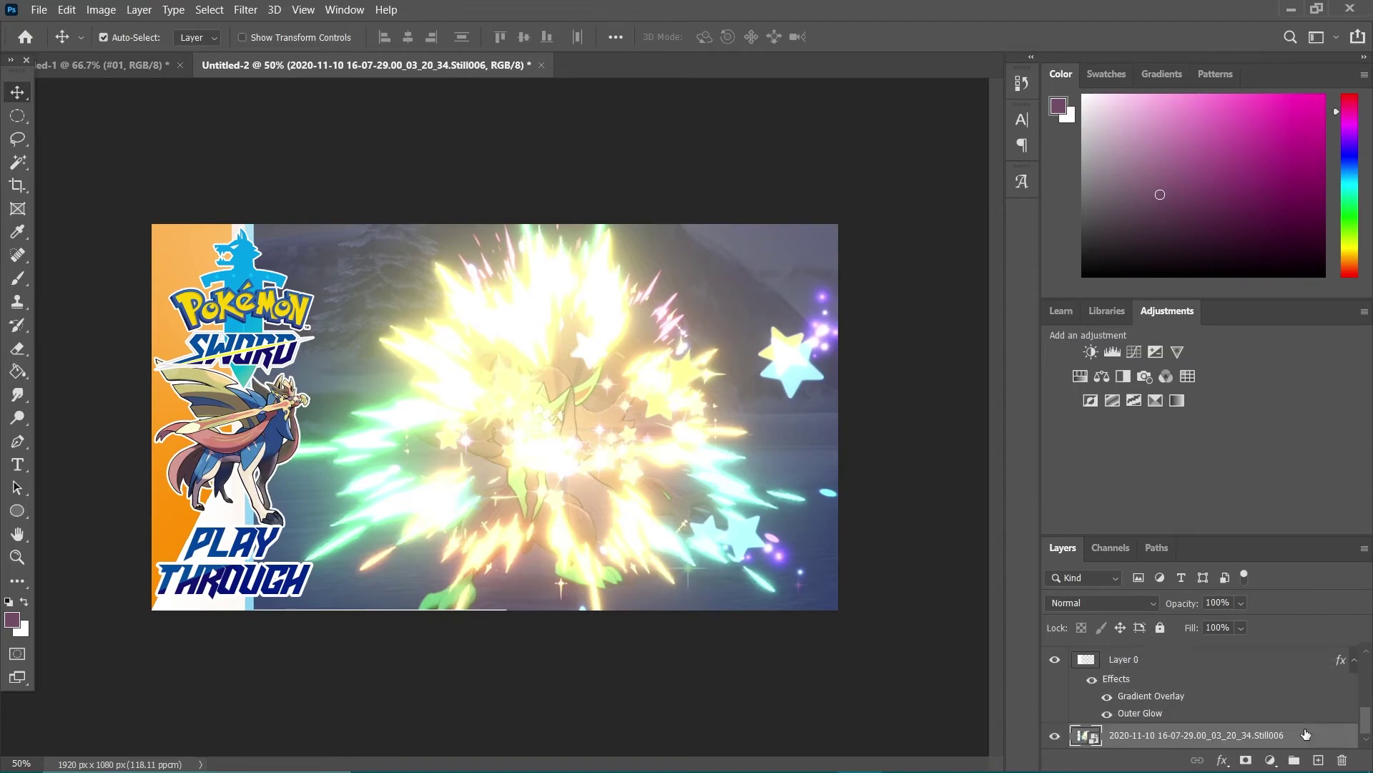
pyautogui.moveTo(822, 451); pyautogui.dragTo(801, 539)
pyautogui.moveTo(693, 478); pyautogui.dragTo(692, 478)
# Shift the placed Still007 green-screen photo so the person sits beside the strip, and commit it
pyautogui.moveTo(238, 342); pyautogui.dragTo(347, 342)
pyautogui.press('Return')
# Select the green backdrop in the Still007 photo with the Magic Wand at a tolerance of 35
pyautogui.click(18, 161)
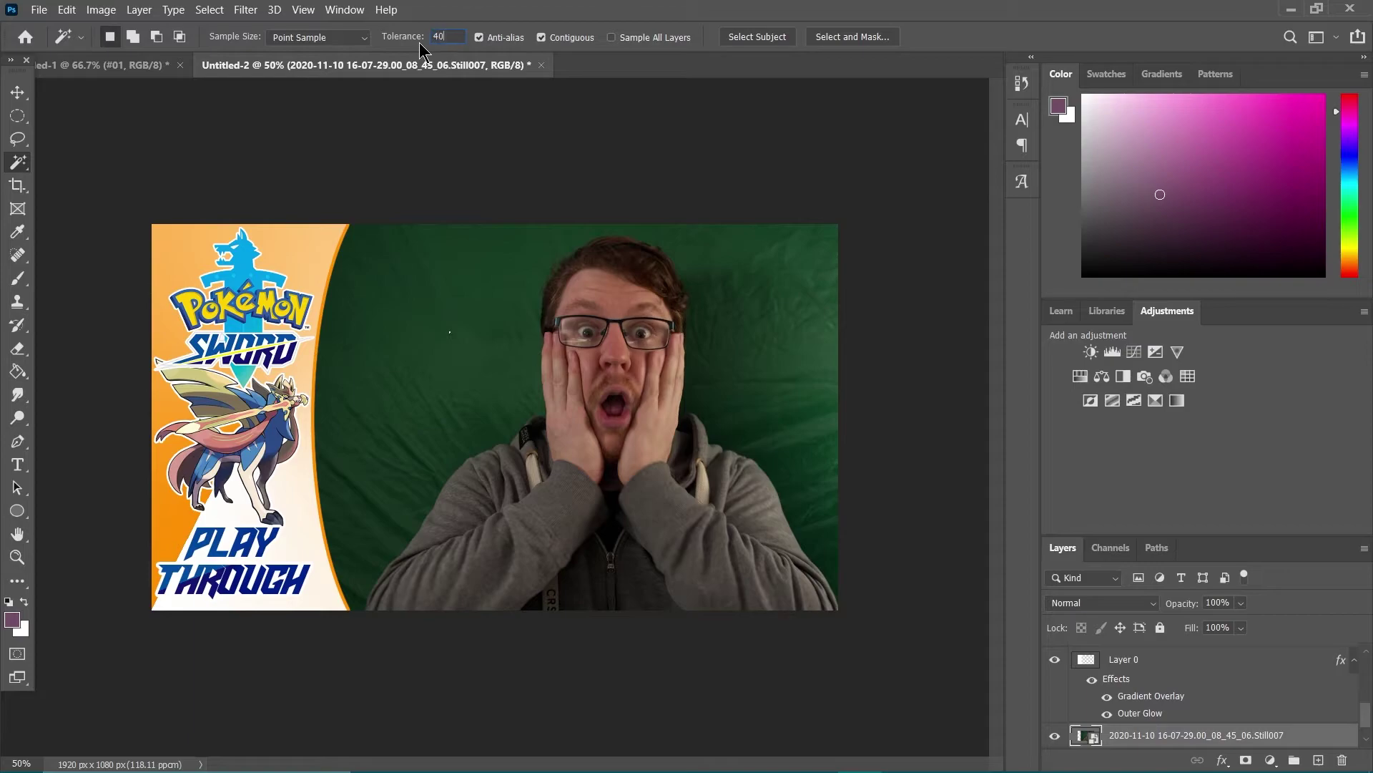
pyautogui.click(451, 371)
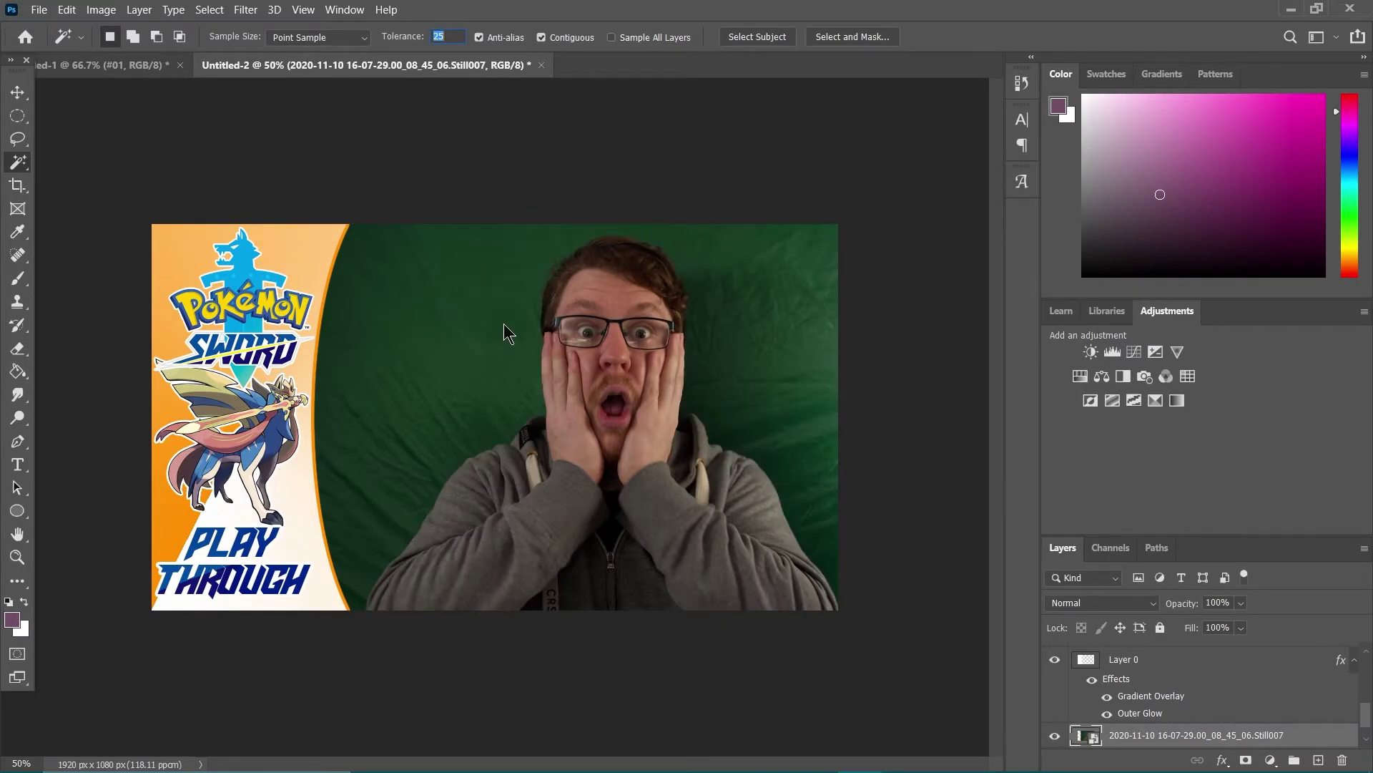
pyautogui.click(504, 332)
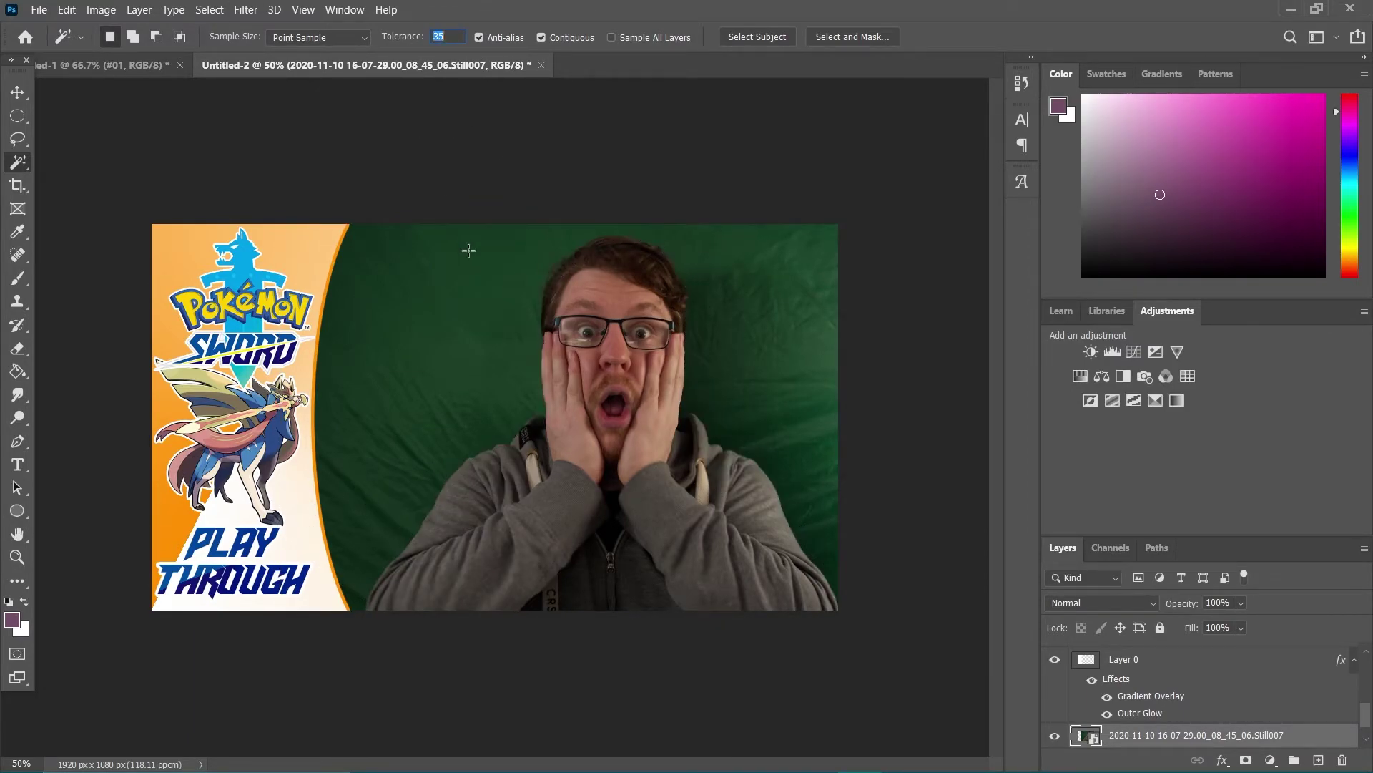
pyautogui.click(469, 250)
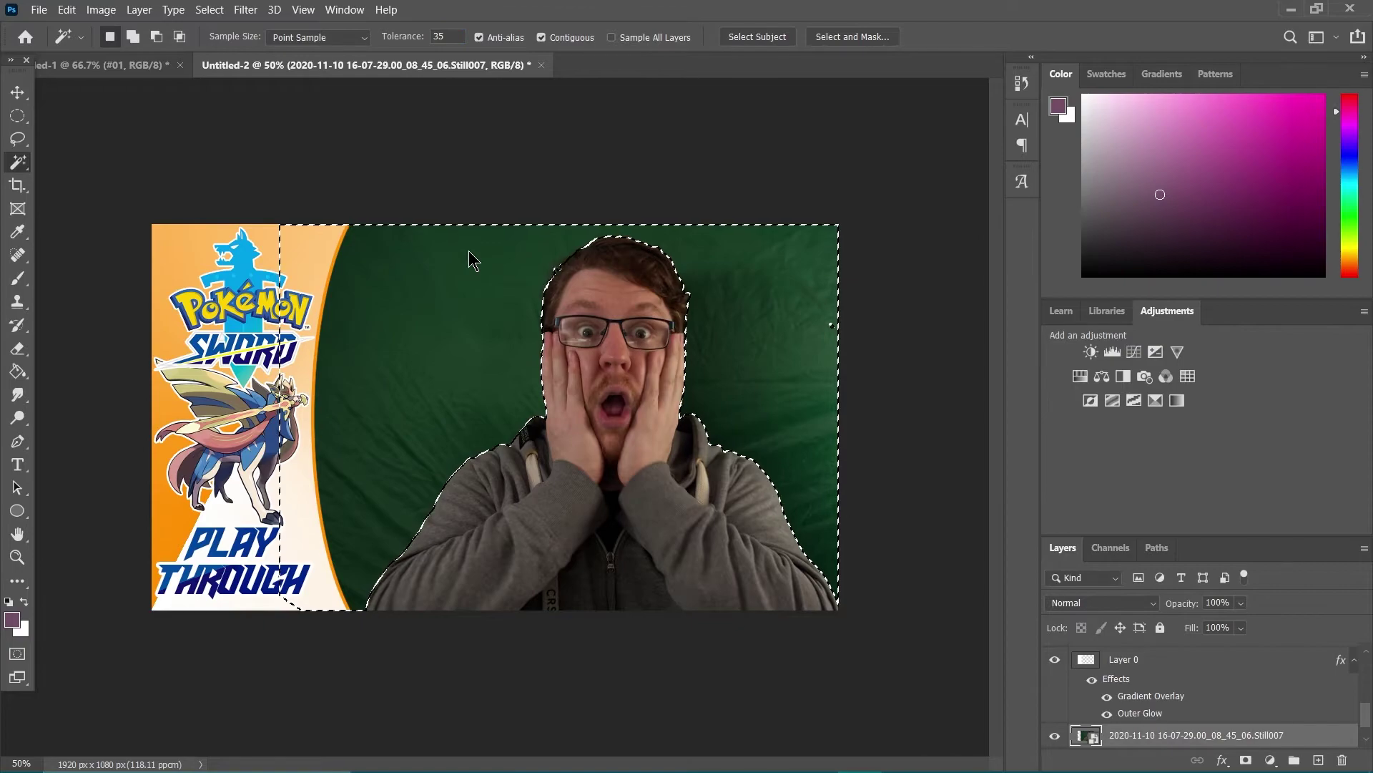
# Invert the backdrop selection and feather it by 2 pixels
pyautogui.rightClick(643, 443)
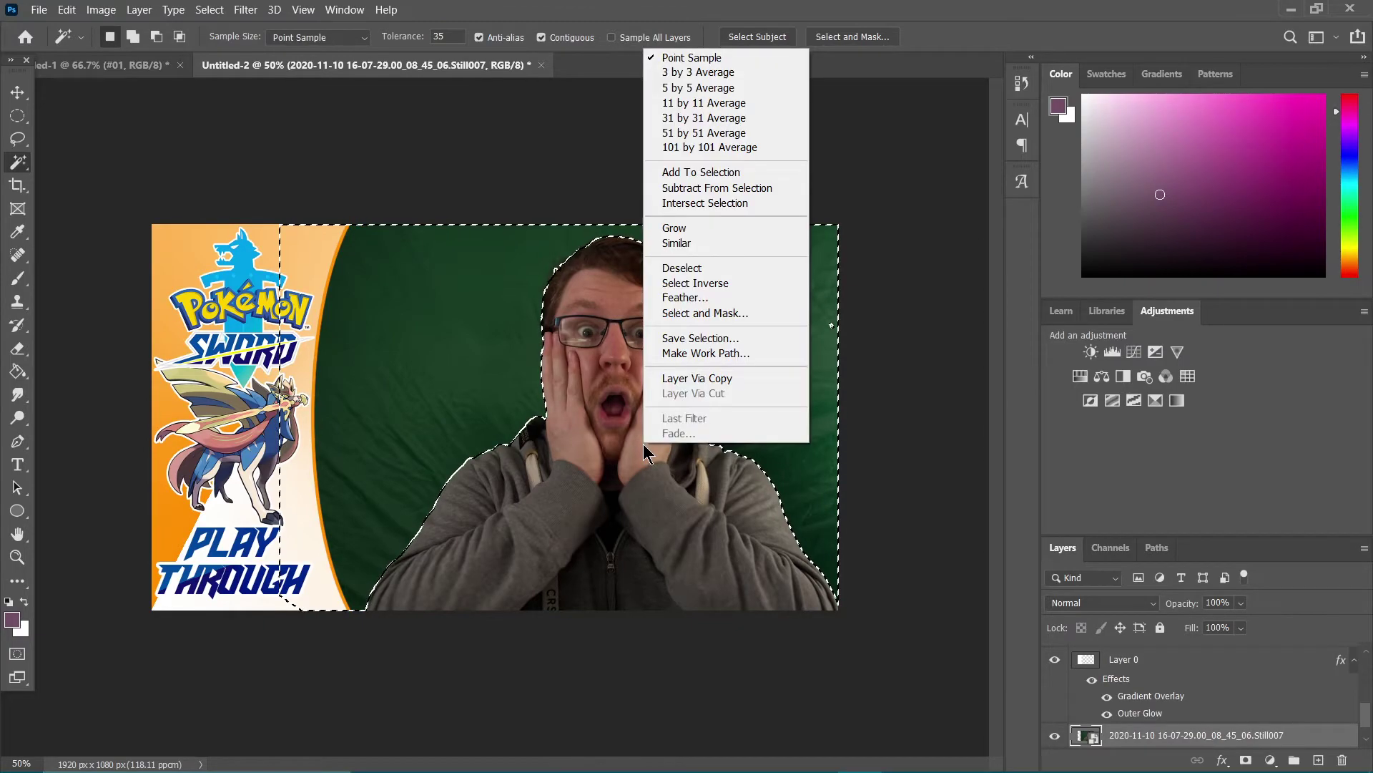
pyautogui.click(710, 286)
pyautogui.rightClick(621, 348)
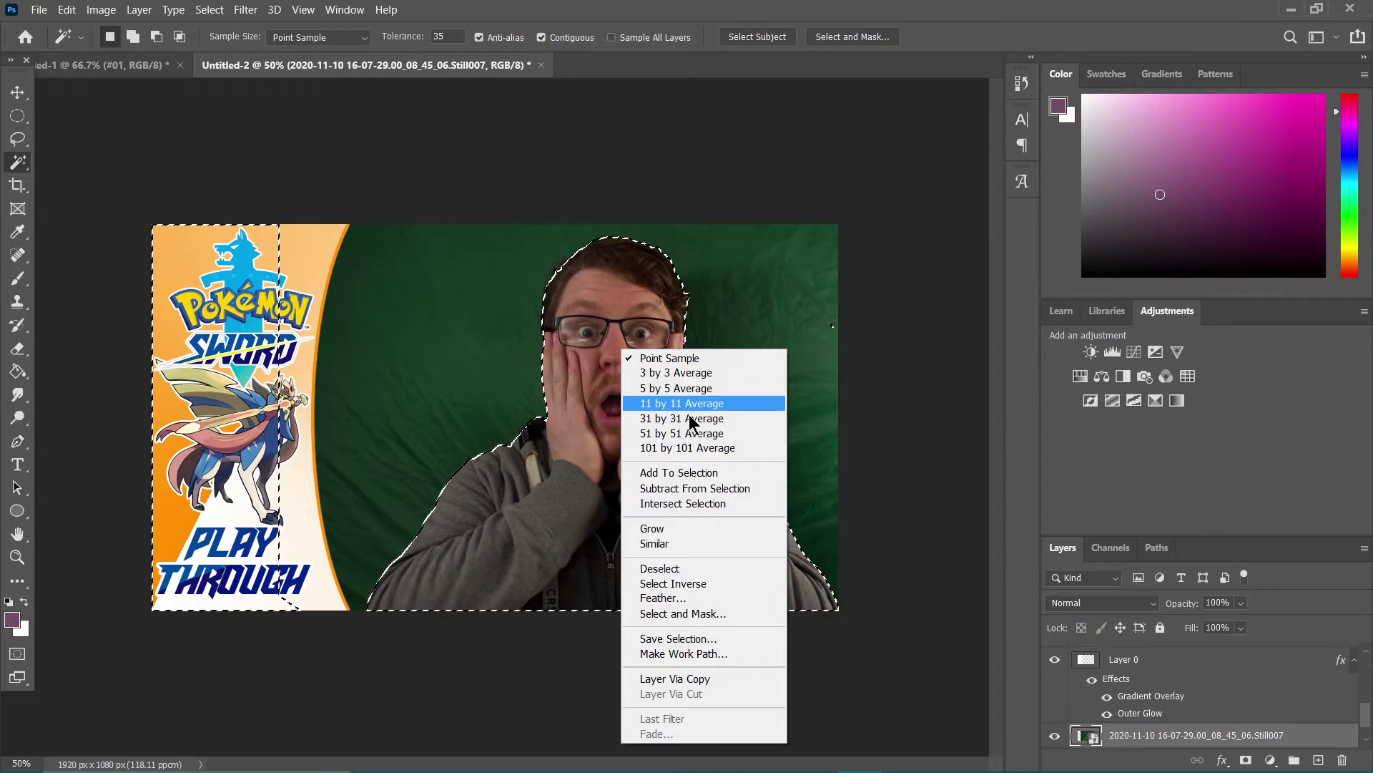
pyautogui.click(713, 599)
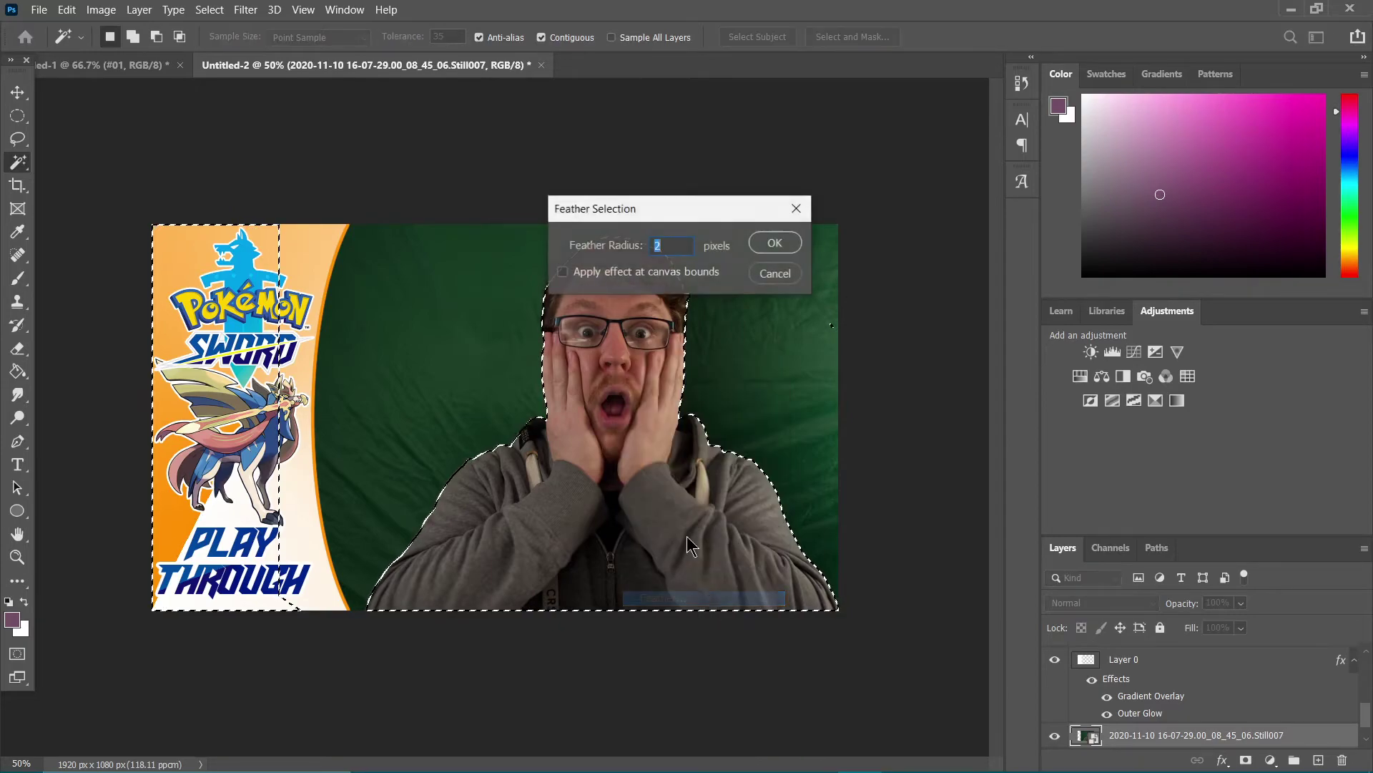
pyautogui.click(776, 244)
# Invert the selection back to the green backdrop and try to delete it from the Still007 layer
pyautogui.rightClick(642, 393)
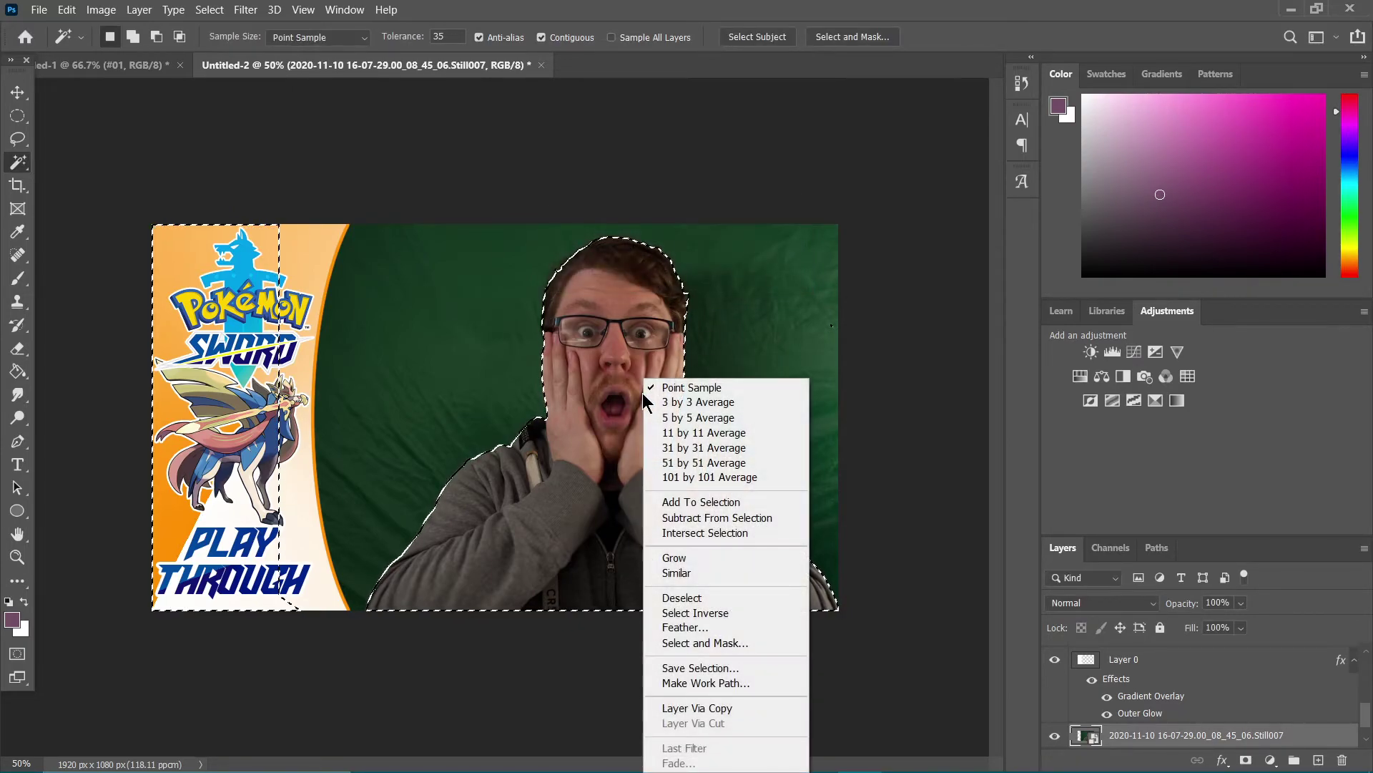
pyautogui.click(732, 614)
pyautogui.press('Delete')
pyautogui.click(722, 308)
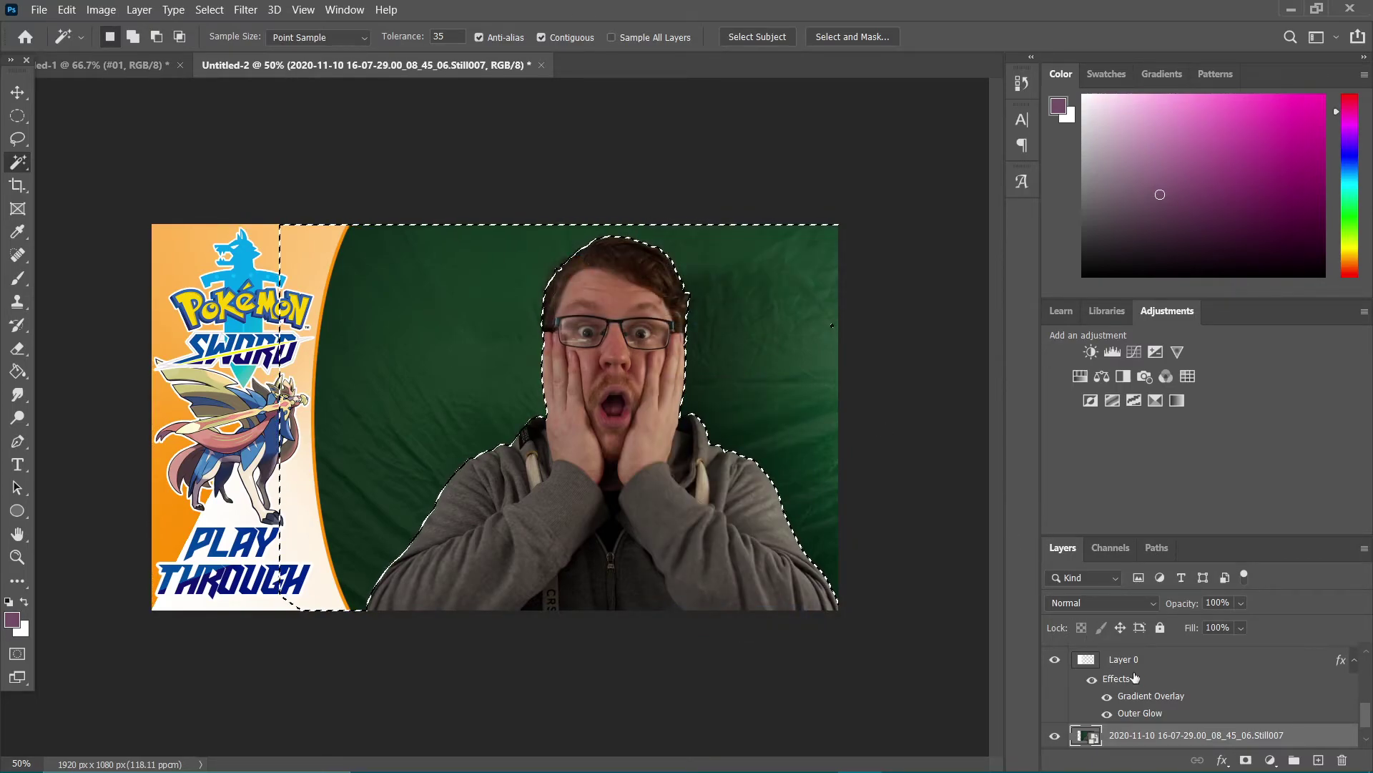
# Rasterize the Still007 layer, then delete the selected green backdrop and deselect
pyautogui.rightClick(1295, 725)
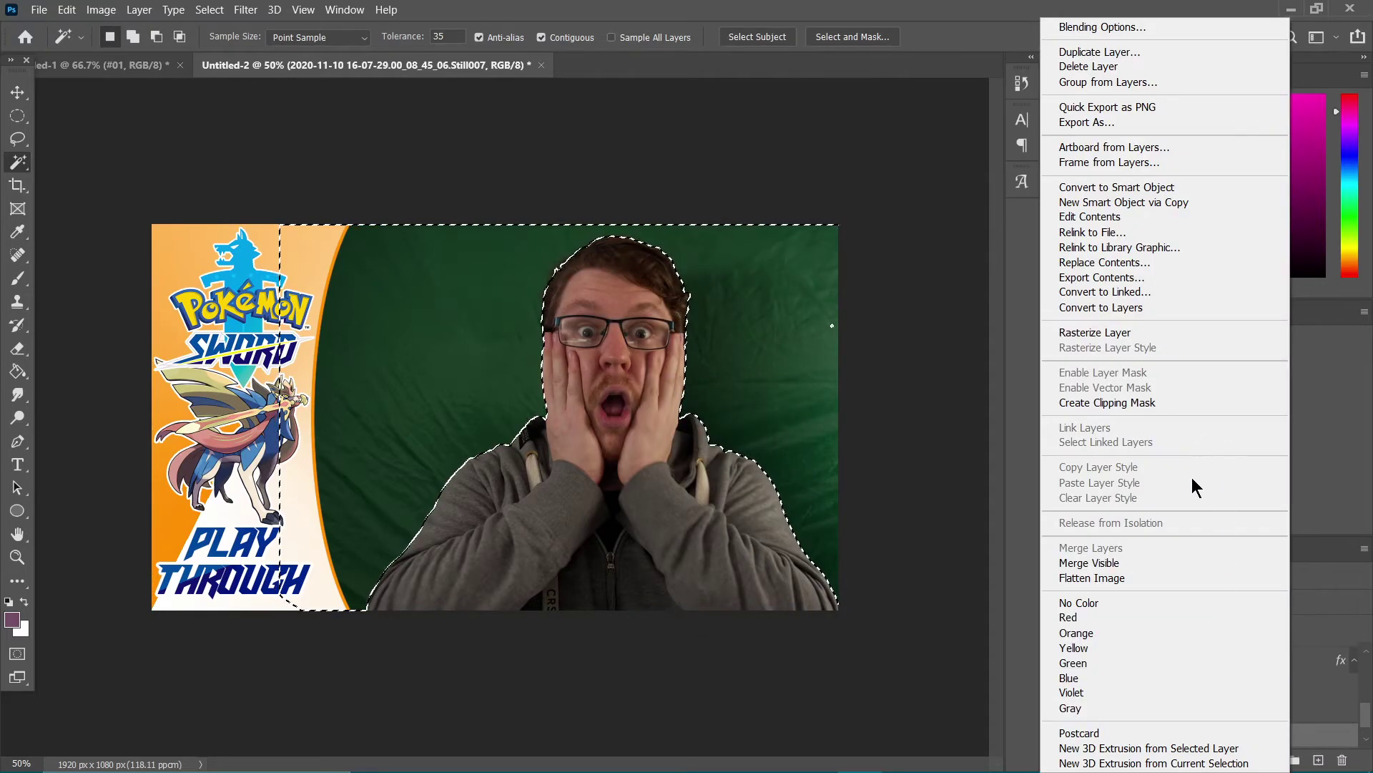
pyautogui.click(1059, 334)
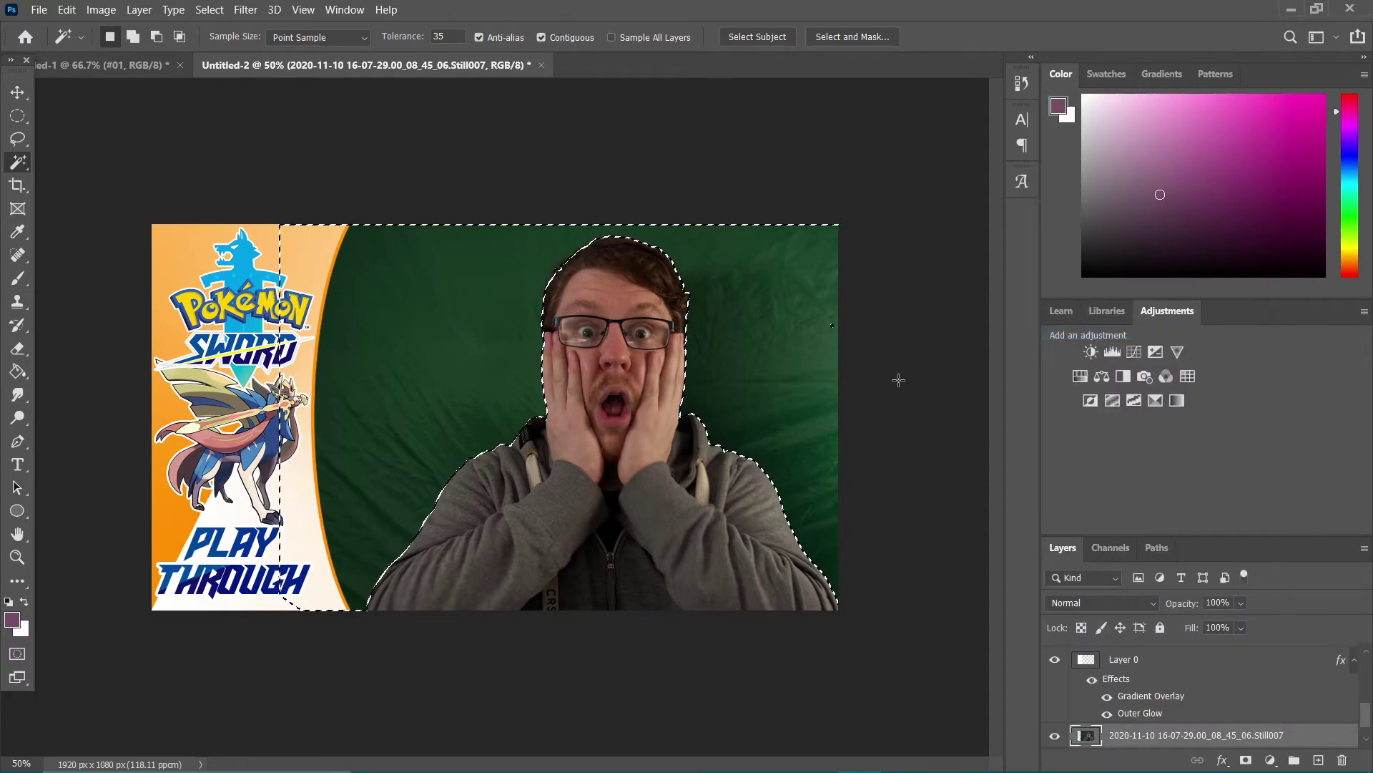
pyautogui.press('Delete')
pyautogui.hotkey('ctrl', 'd')
# Move the cut-out person over to the canvas's right edge and erase the leftover vertical line near the strip
pyautogui.press('v')
pyautogui.moveTo(583, 515)
pyautogui.mouseDown()
pyautogui.moveTo(691, 534)
pyautogui.moveTo(681, 527)
pyautogui.mouseUp()
pyautogui.press('e')
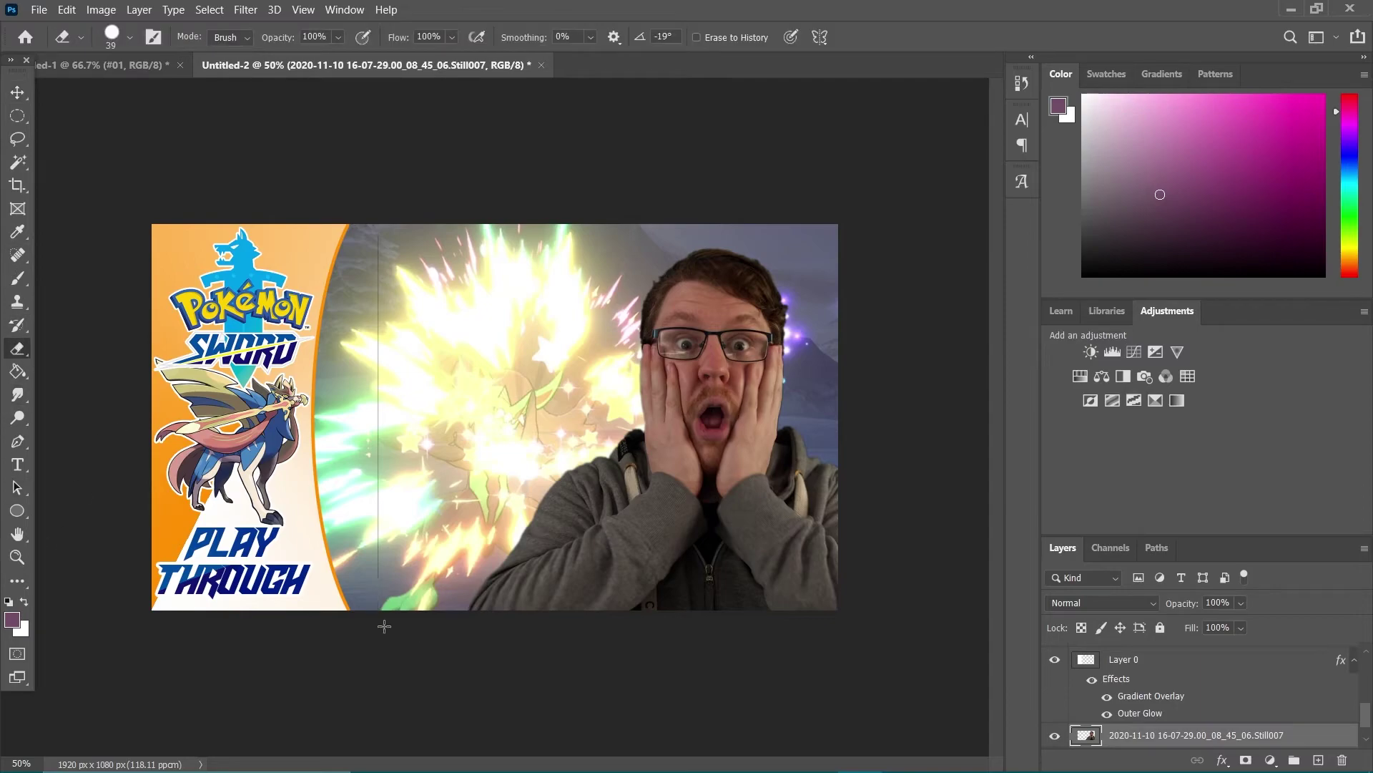
# Add an outer glow to the Still007 layer in the strip's orange by pasting the copied colour code
pyautogui.doubleClick(1315, 741)
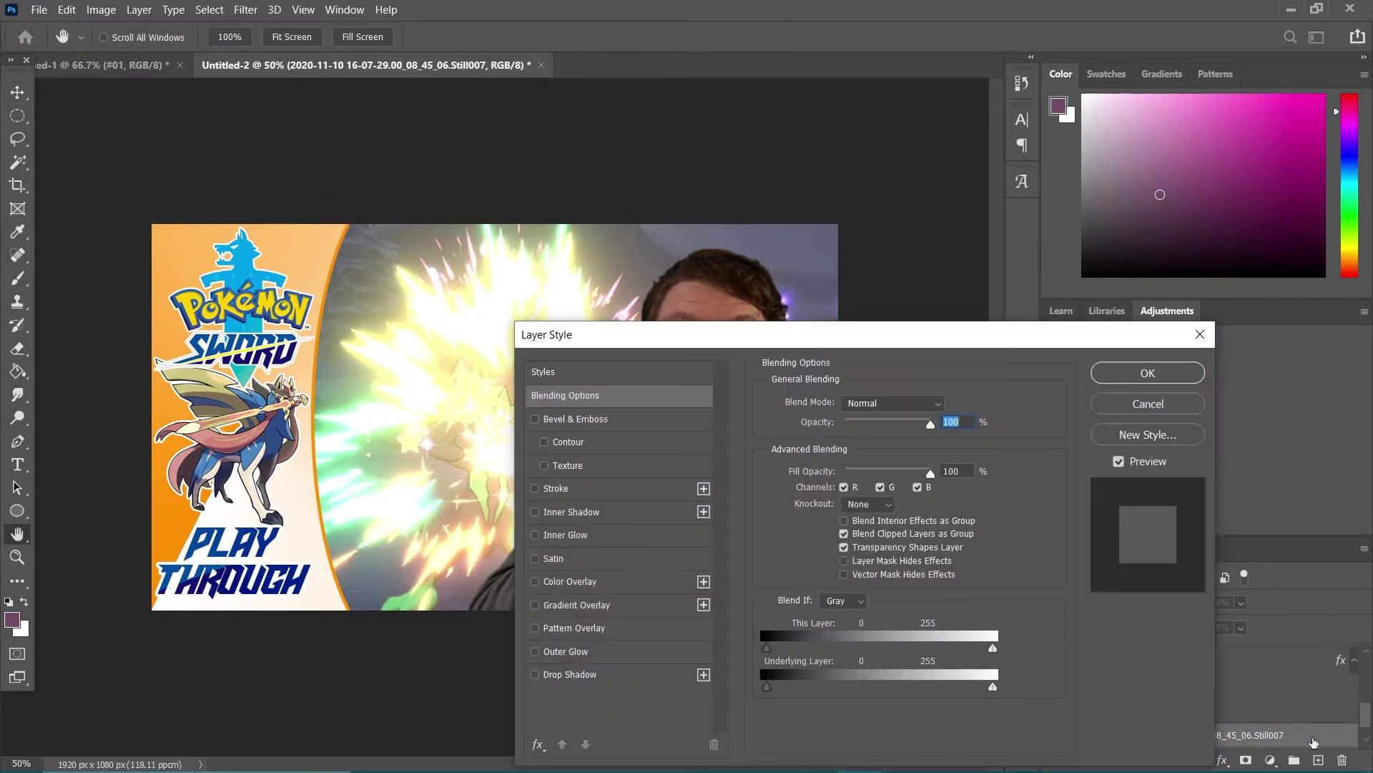
pyautogui.click(537, 651)
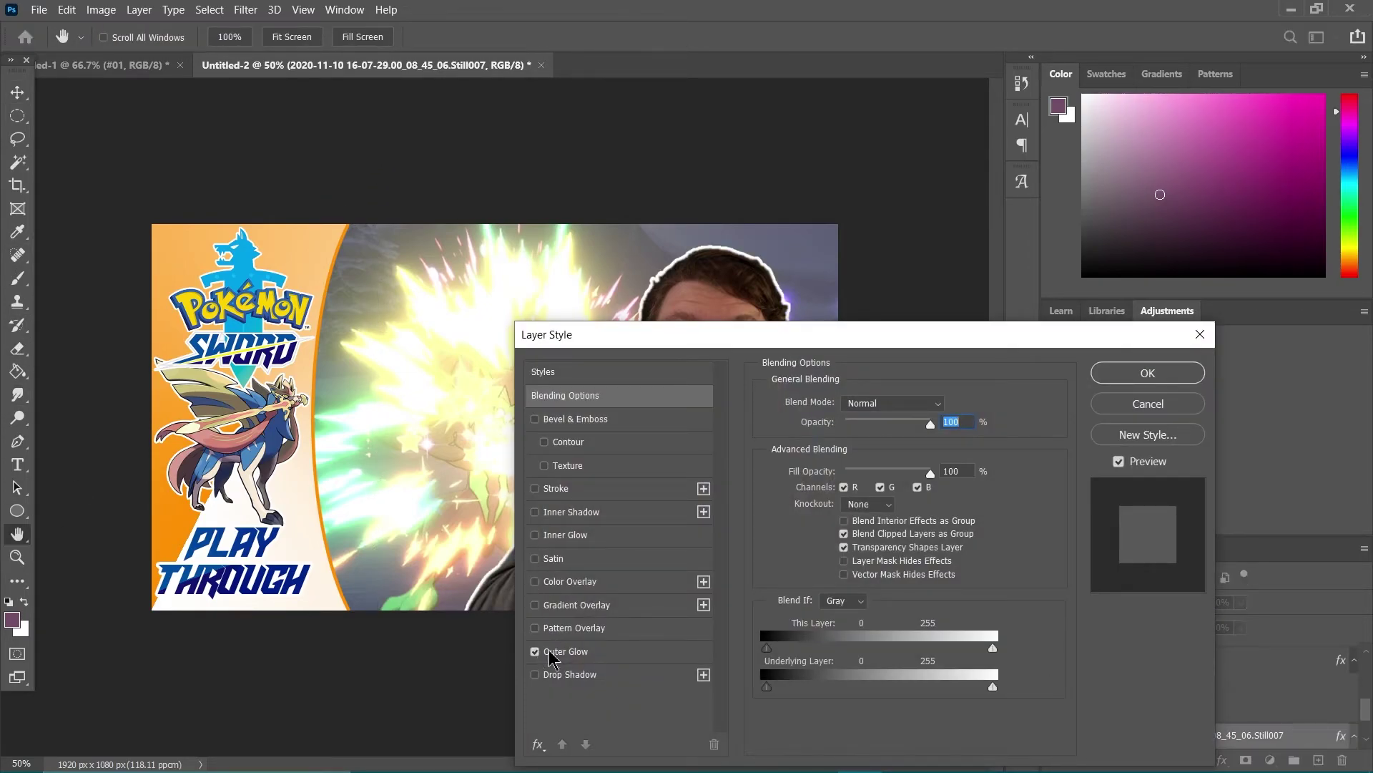
pyautogui.click(597, 653)
pyautogui.click(808, 466)
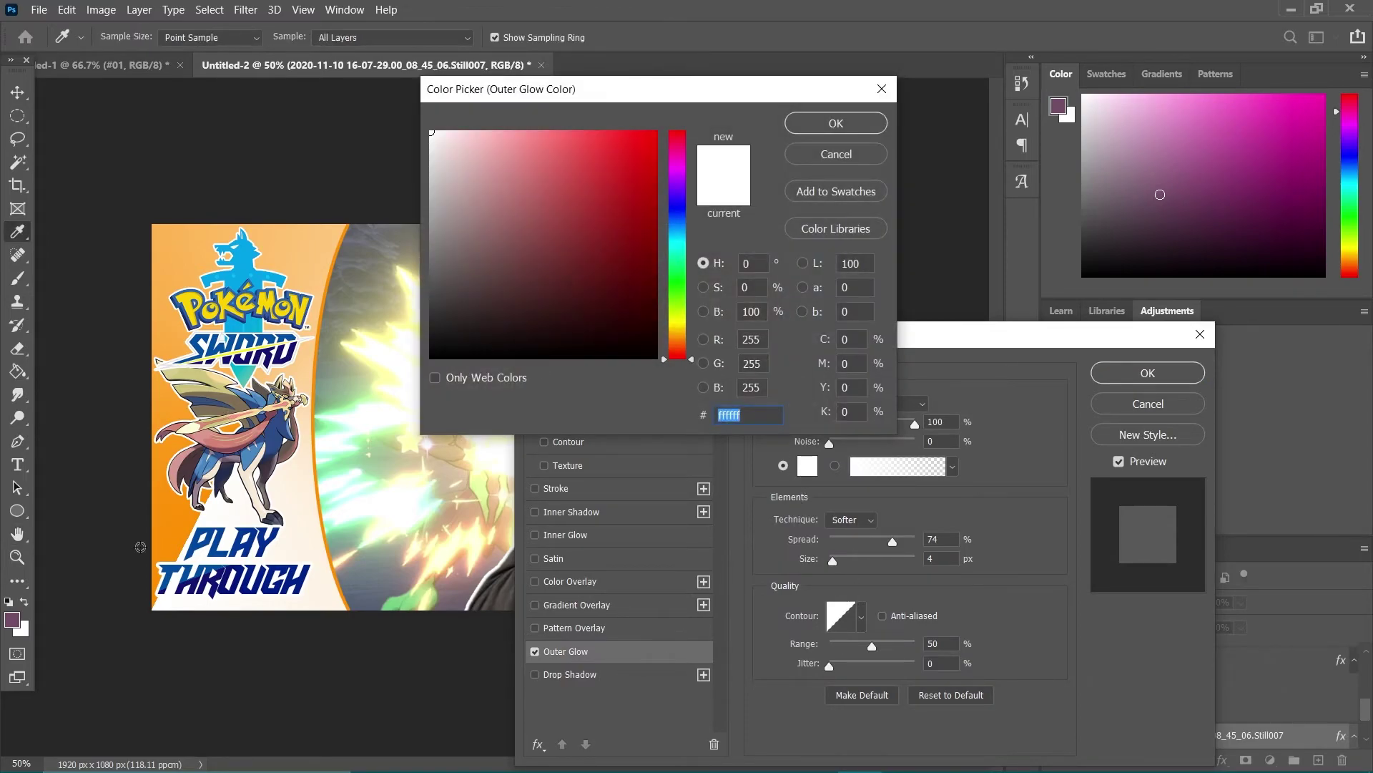
pyautogui.hotkey('ctrl', 'v')
pyautogui.click(827, 129)
pyautogui.click(1176, 373)
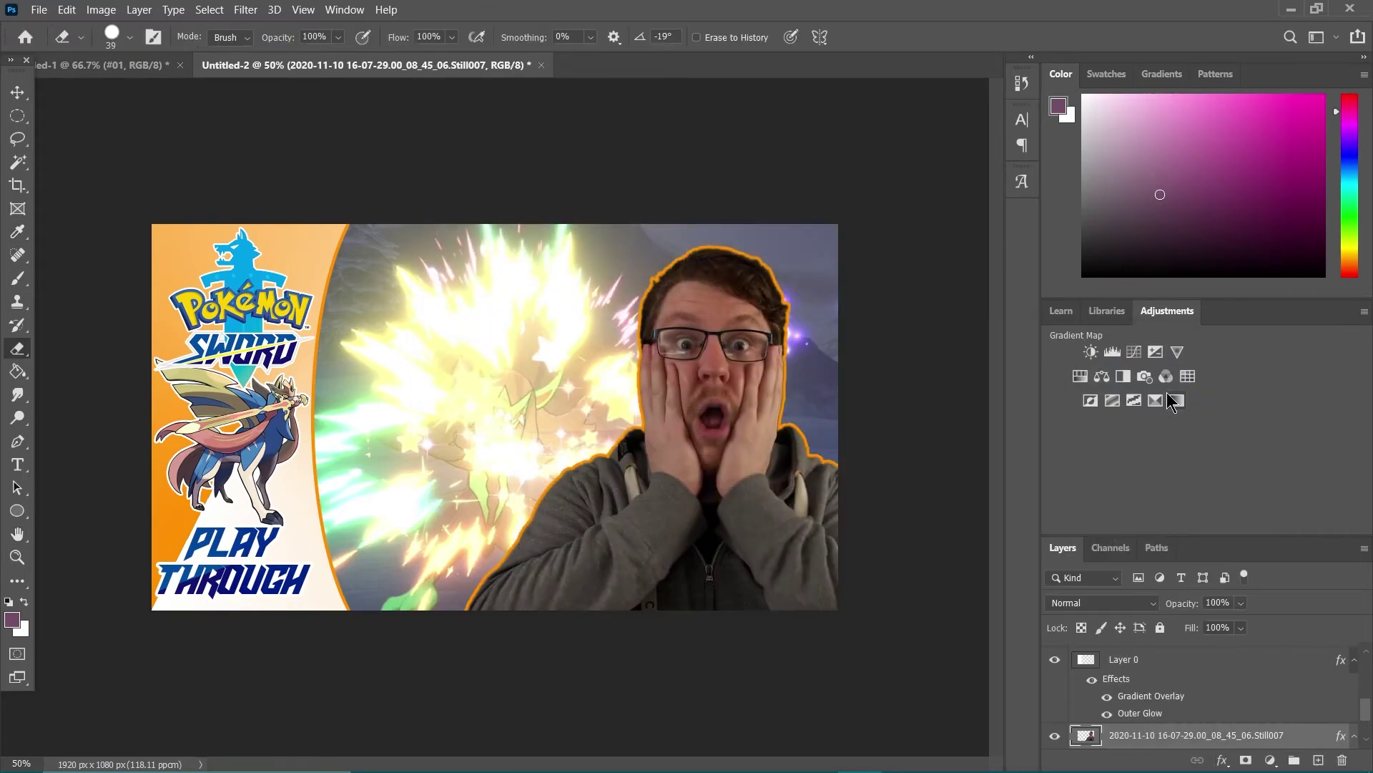
# Duplicate the PLAY THROUGH text layer and move the copy to the top of the battle frame beside the strip
pyautogui.click(1199, 657)
pyautogui.rightClick(1200, 657)
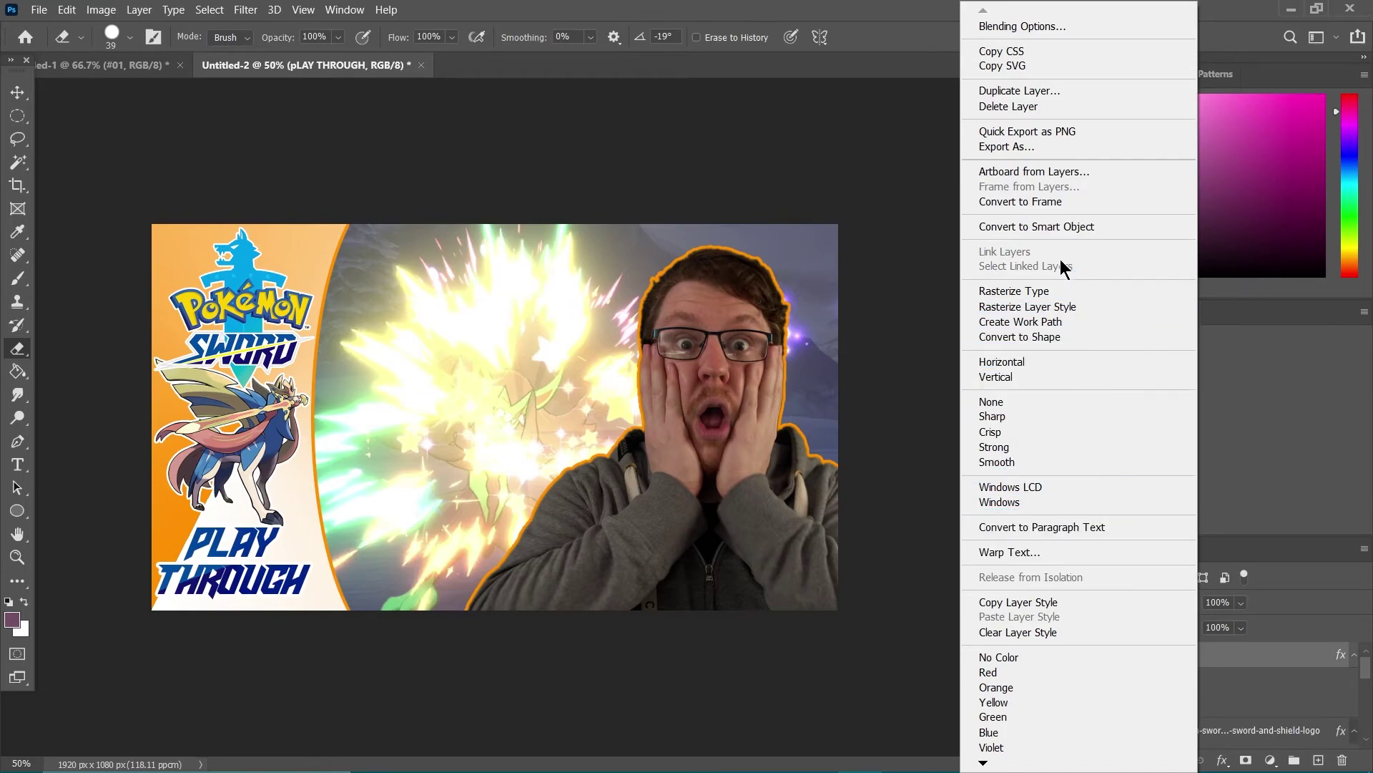
pyautogui.click(1019, 91)
pyautogui.click(837, 215)
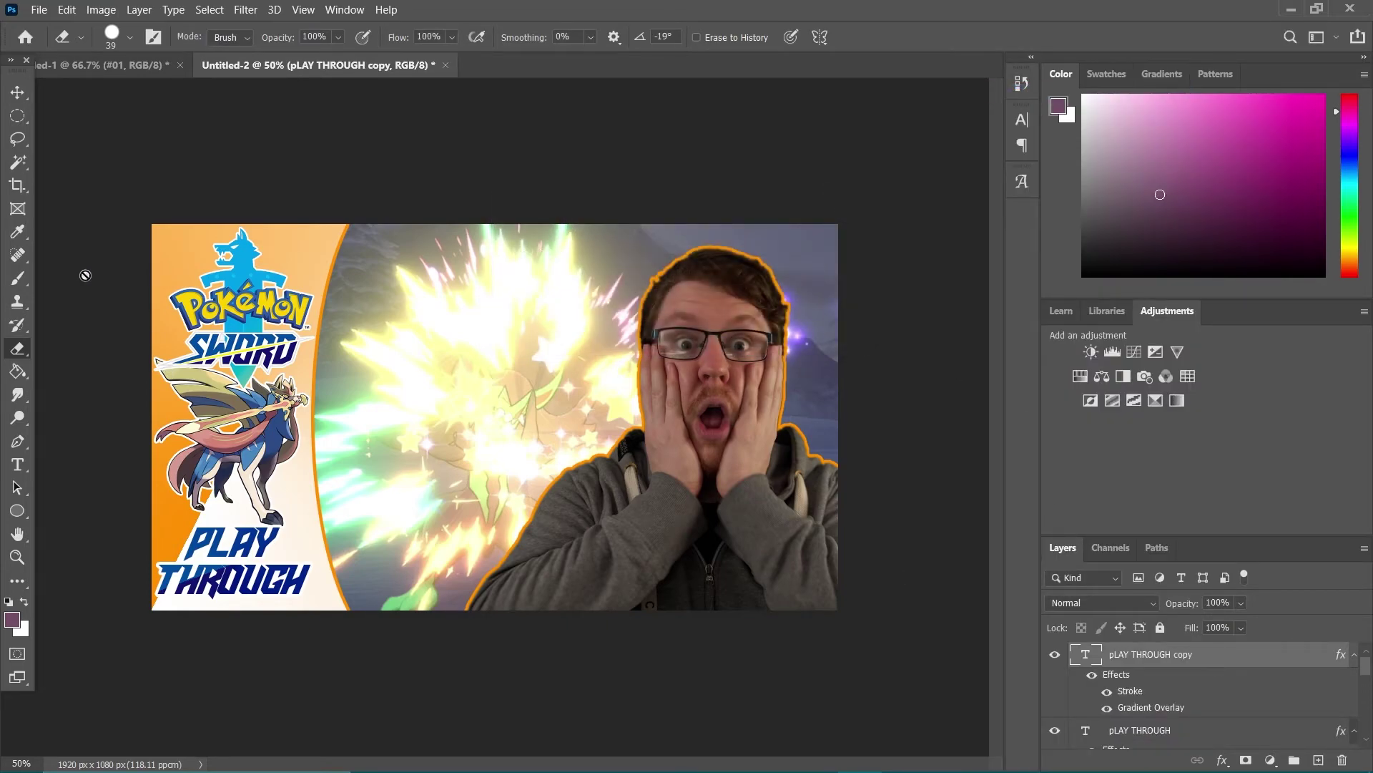
pyautogui.press('v')
pyautogui.moveTo(229, 565)
pyautogui.mouseDown()
pyautogui.moveTo(427, 287)
pyautogui.moveTo(394, 257)
pyautogui.moveTo(226, 250)
pyautogui.mouseUp()
# Replace the copied text with #01 and enlarge it between the strip and the person's head
pyautogui.click(18, 463)
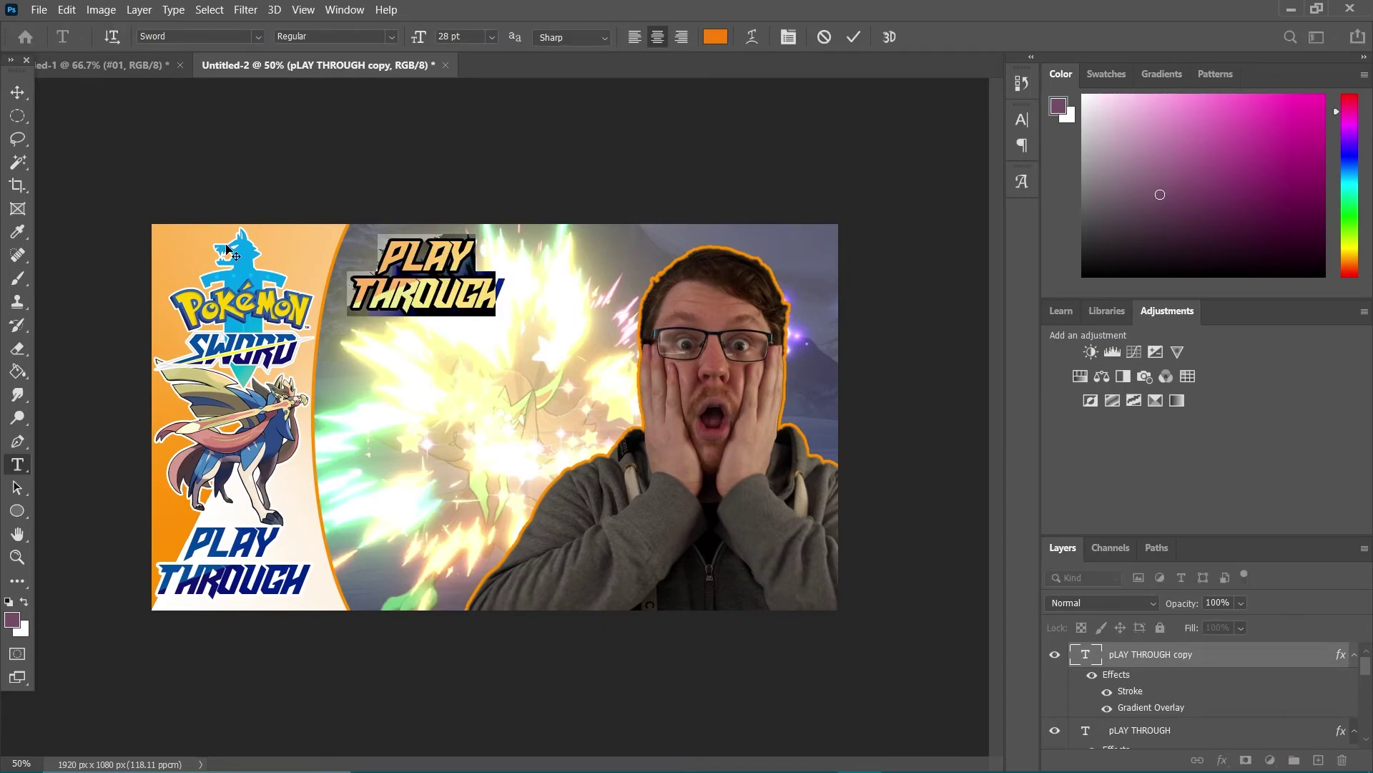
pyautogui.write('#01')
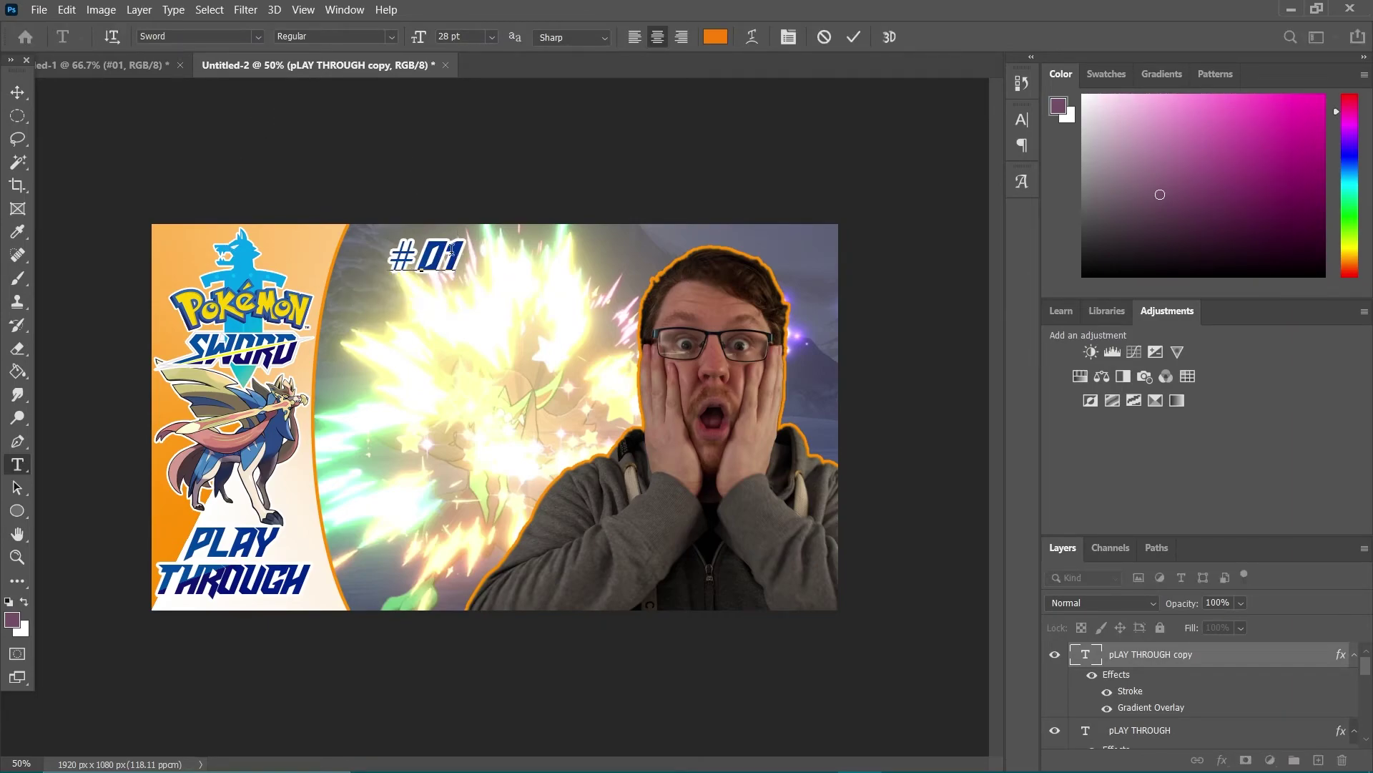
pyautogui.moveTo(388, 238); pyautogui.dragTo(297, 254)
pyautogui.hotkey('ctrl', 'Return')
pyautogui.press('v')
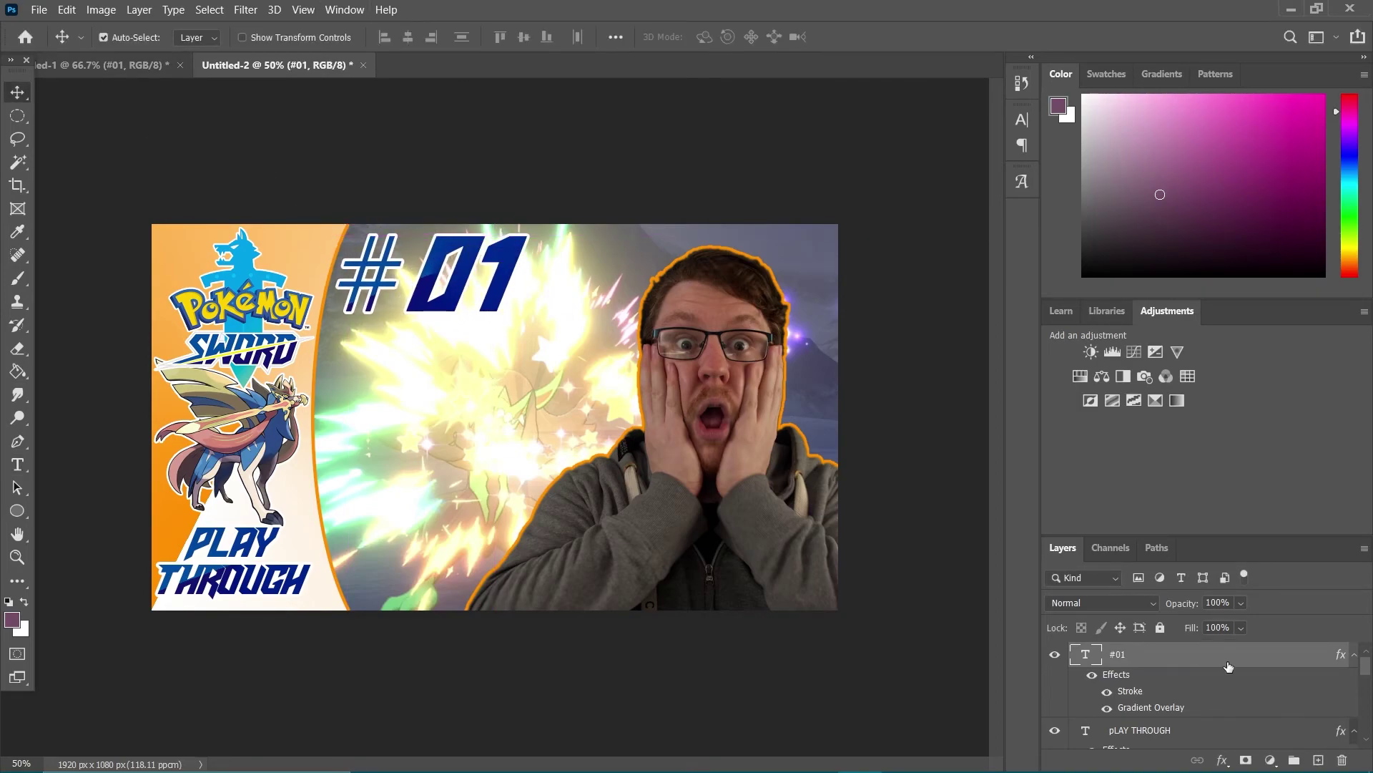
# Adjust the #01 layer's gradient overlay so the digits shade from dark to lighter blue
pyautogui.doubleClick(1228, 664)
pyautogui.click(577, 604)
pyautogui.click(1147, 373)
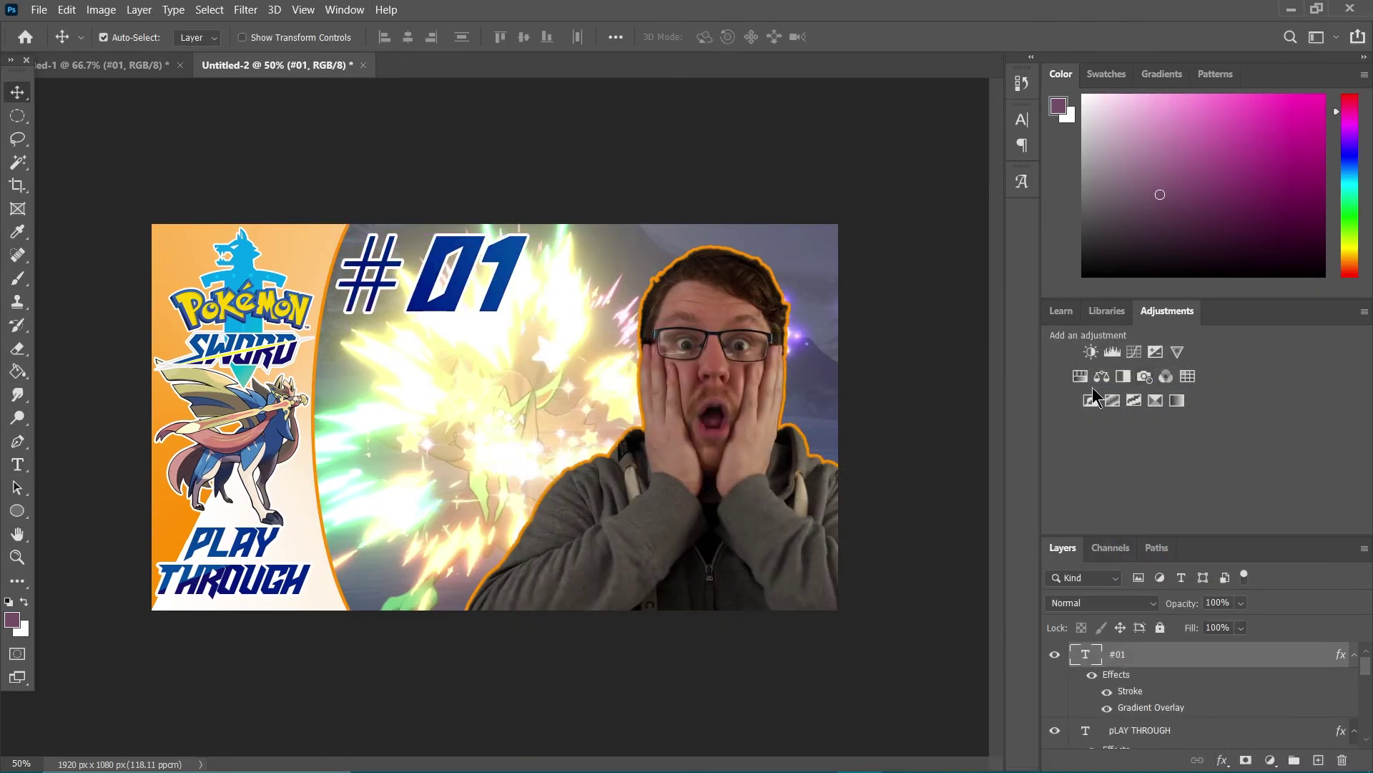